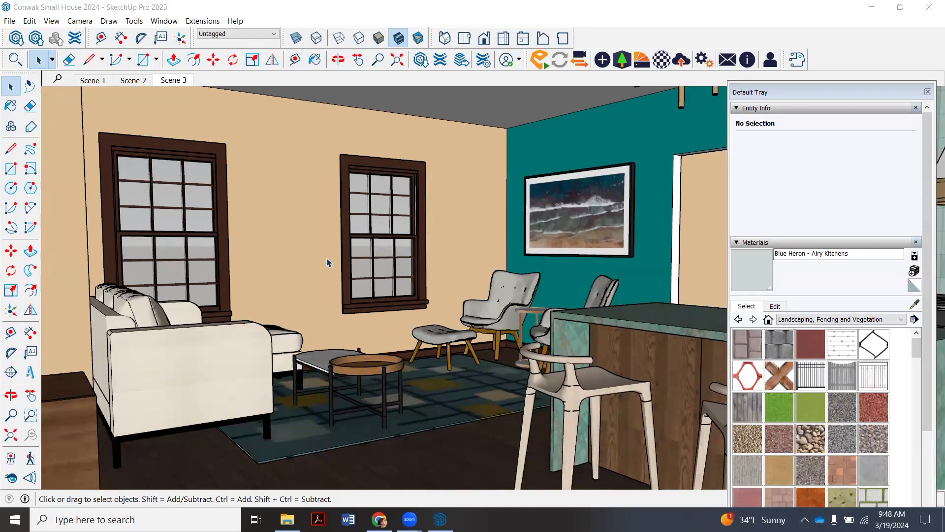
- Try the Default Style and the Dry Erase Marker Wide style from the Sketchy Edges collection on the living room scene
{"action": "left_click", "coordinate": [736, 242]}
{"action": "left_click", "coordinate": [738, 107]}
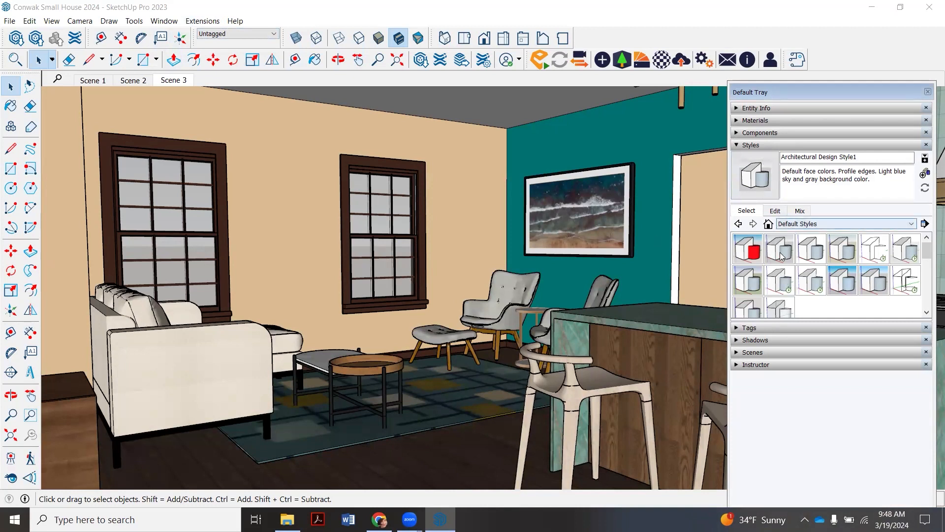
{"action": "left_click", "coordinate": [844, 255]}
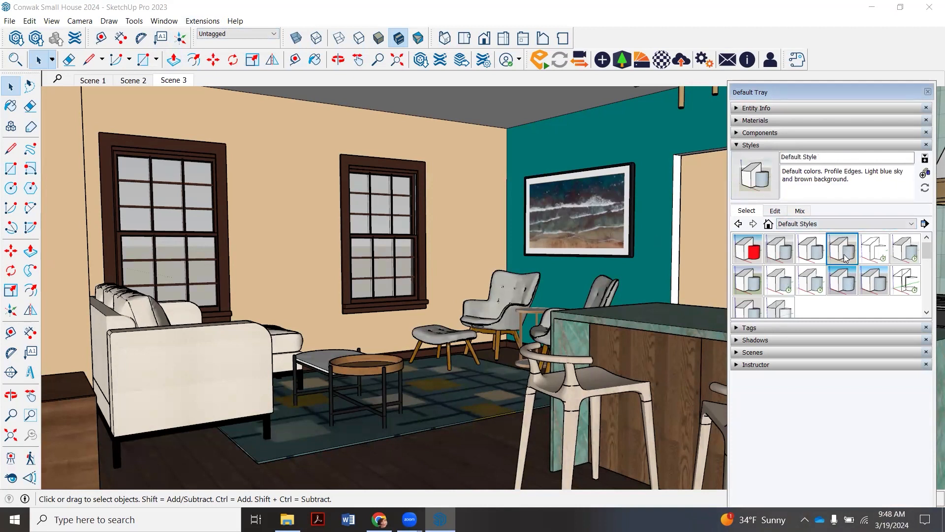
{"action": "left_click", "coordinate": [867, 225]}
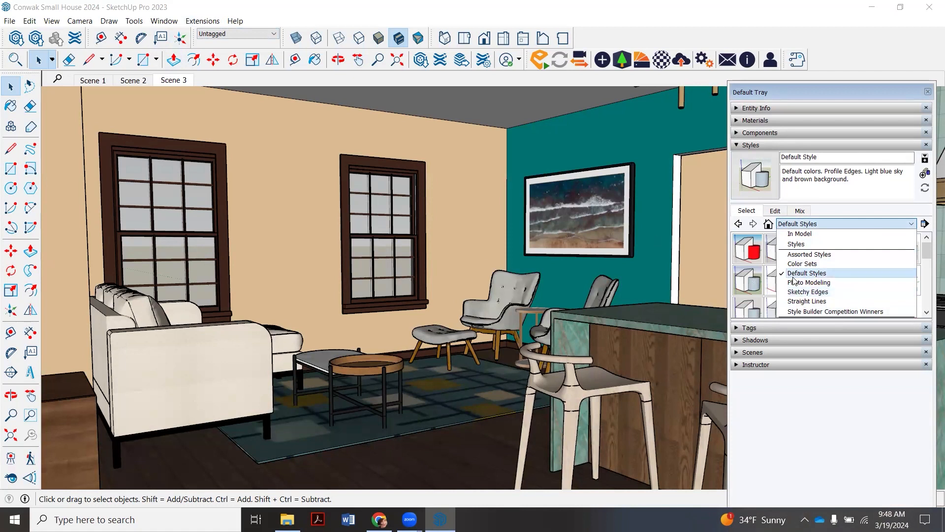
{"action": "left_click", "coordinate": [825, 291]}
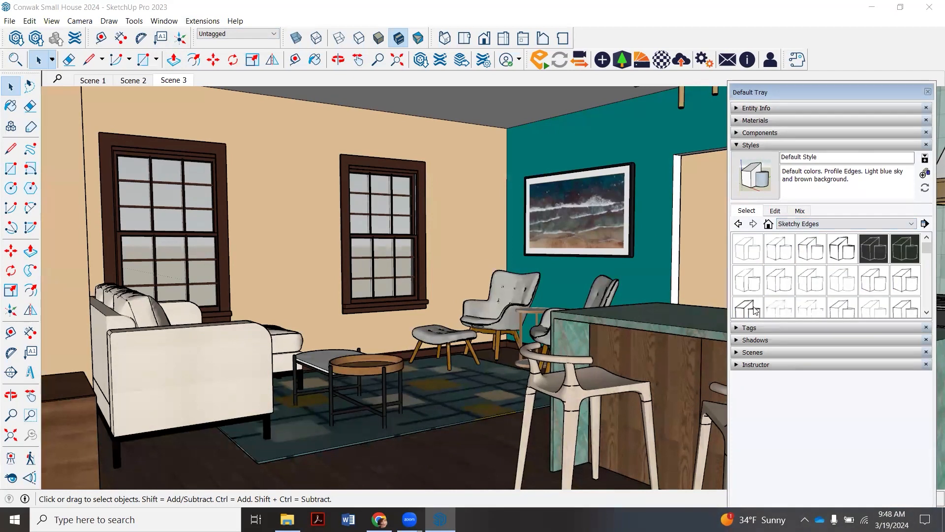
{"action": "left_click", "coordinate": [754, 310]}
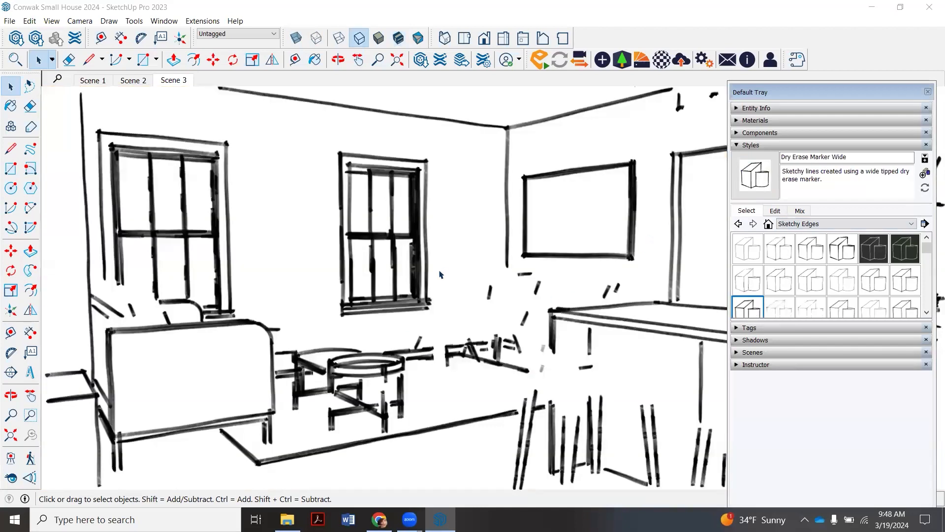
- Apply the Architectural Design Style from the Default Styles collection to the model
{"action": "left_click", "coordinate": [817, 223]}
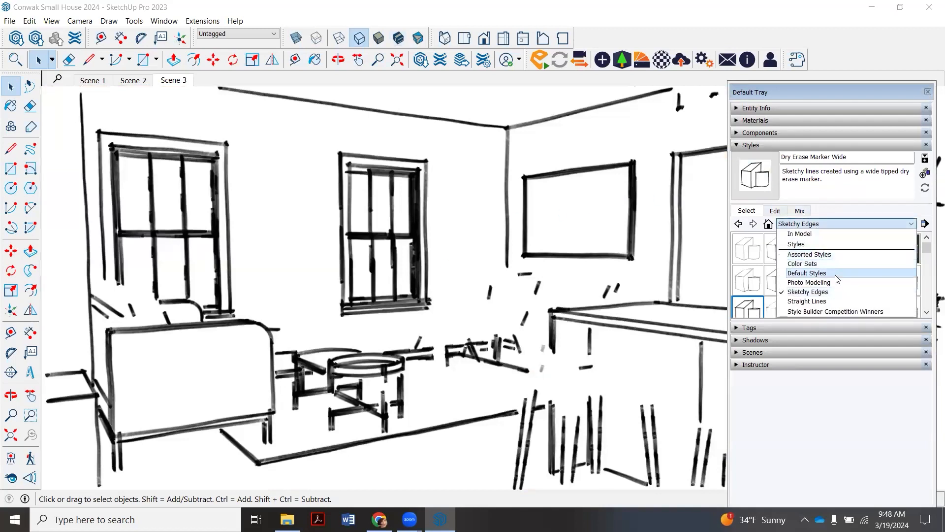
{"action": "left_click", "coordinate": [815, 274]}
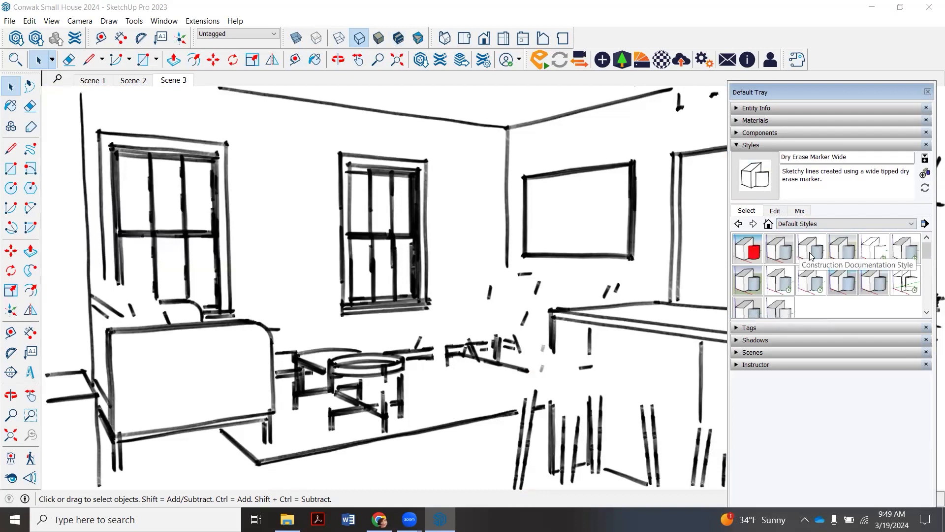
{"action": "left_click", "coordinate": [782, 253]}
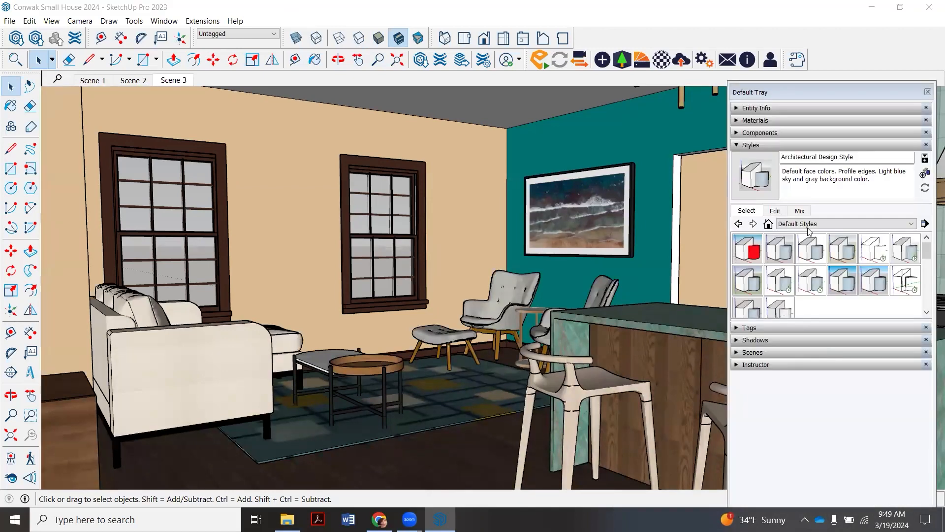
- Turn off the sky in the current style and set its background color to white
{"action": "left_click", "coordinate": [776, 212]}
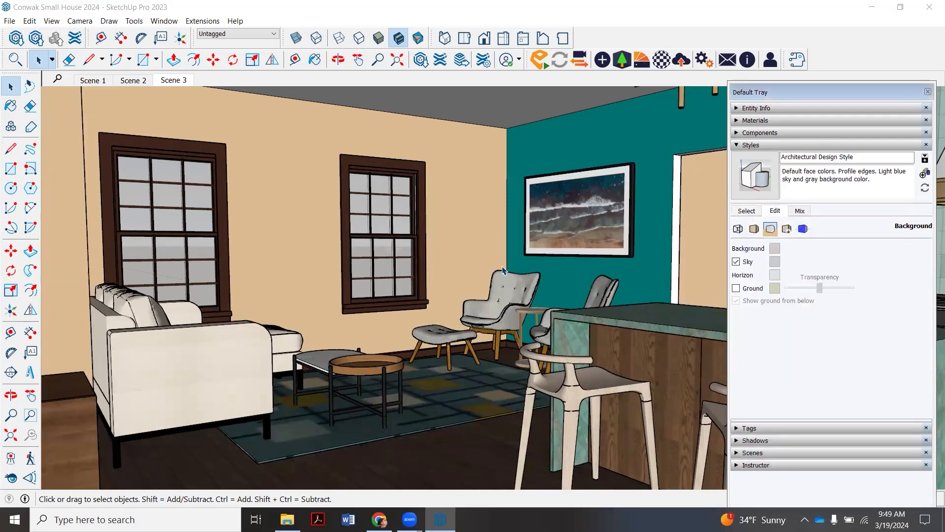
{"action": "left_click", "coordinate": [736, 263]}
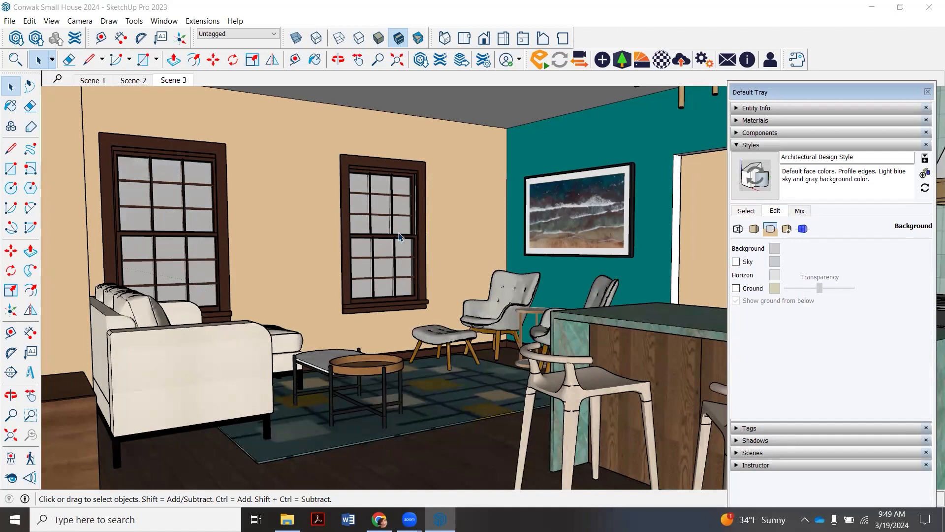
{"action": "left_click", "coordinate": [775, 249]}
{"action": "left_click_drag", "start_coordinate": [520, 244], "coordinate": [517, 231]}
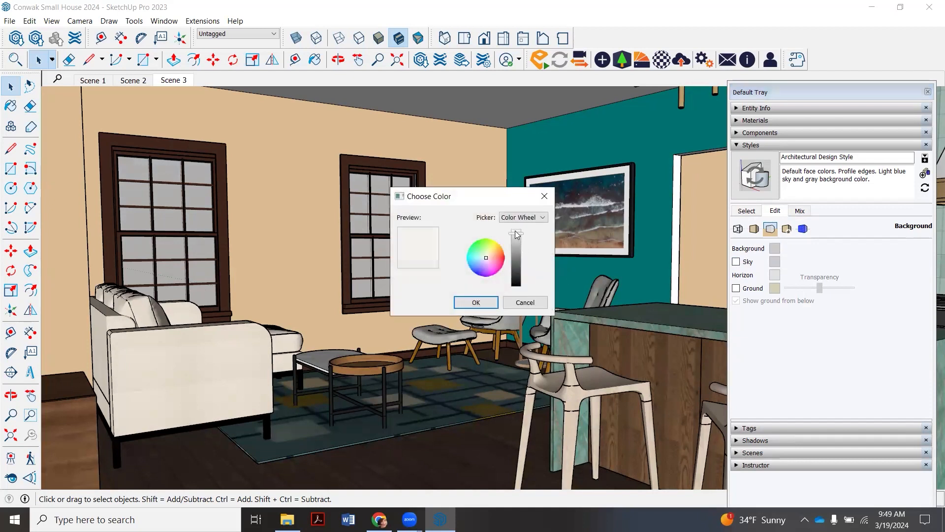
{"action": "left_click", "coordinate": [463, 303]}
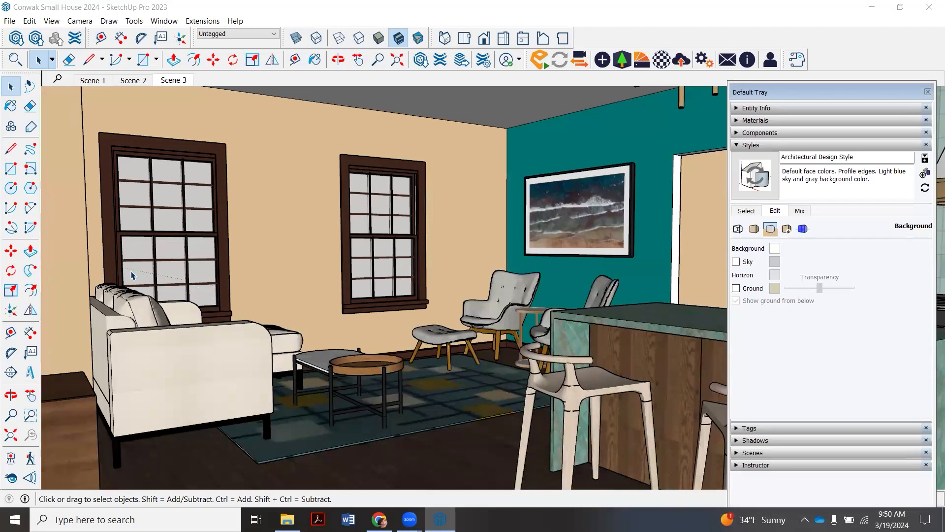
- Hide the model axes and the guide lines
{"action": "left_click", "coordinate": [52, 20]}
{"action": "left_click", "coordinate": [71, 123]}
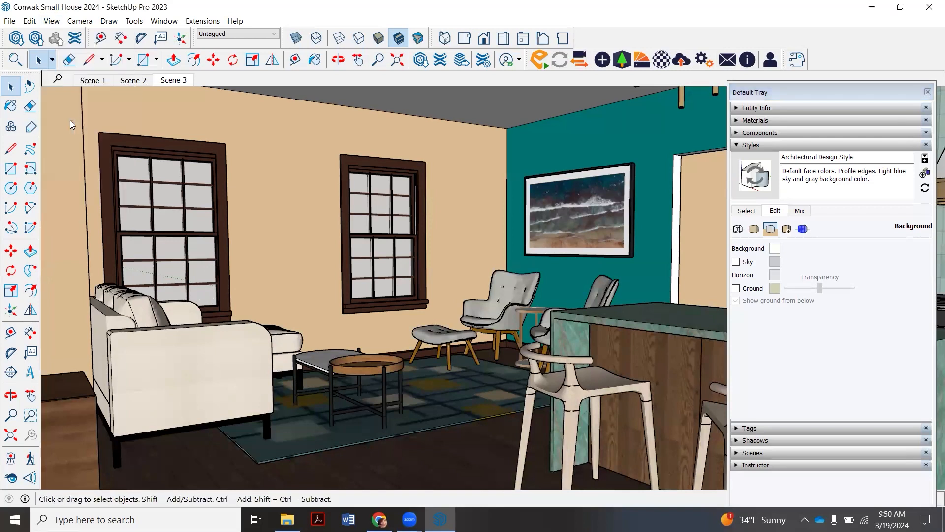
{"action": "left_click", "coordinate": [51, 21]}
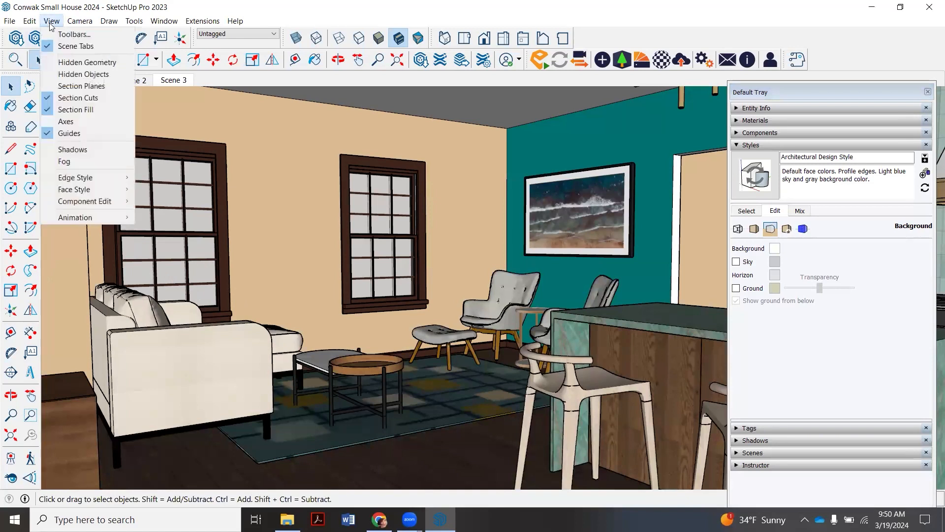
{"action": "left_click", "coordinate": [88, 132]}
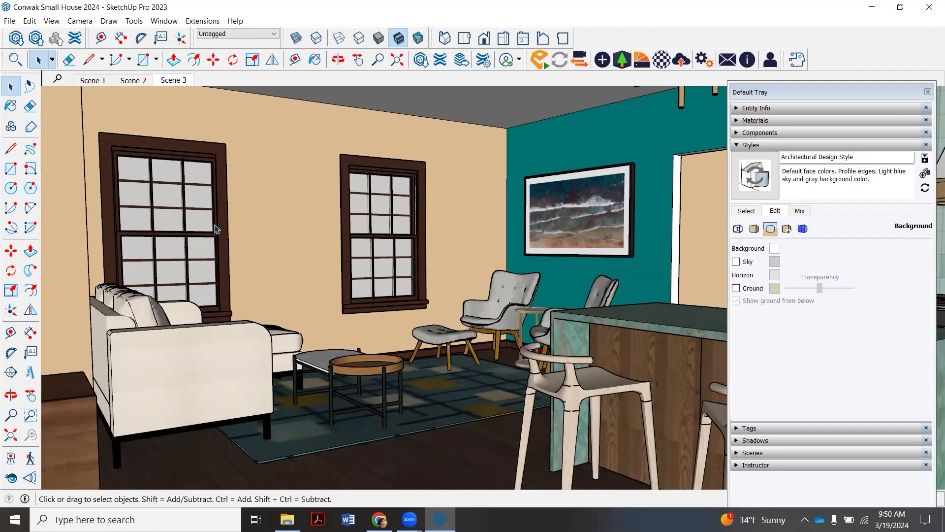
- Update Scene 3, saving the style changes as a new style
{"action": "right_click", "coordinate": [177, 82]}
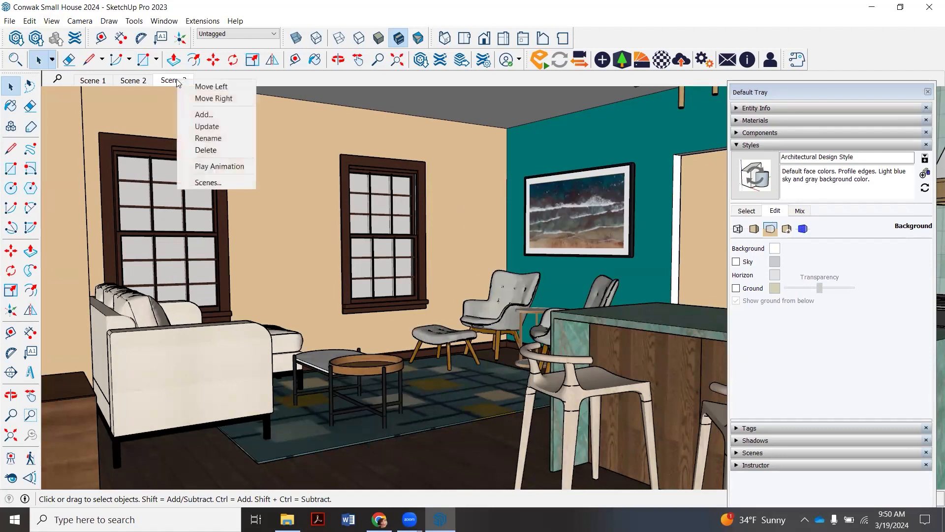
{"action": "left_click", "coordinate": [209, 127]}
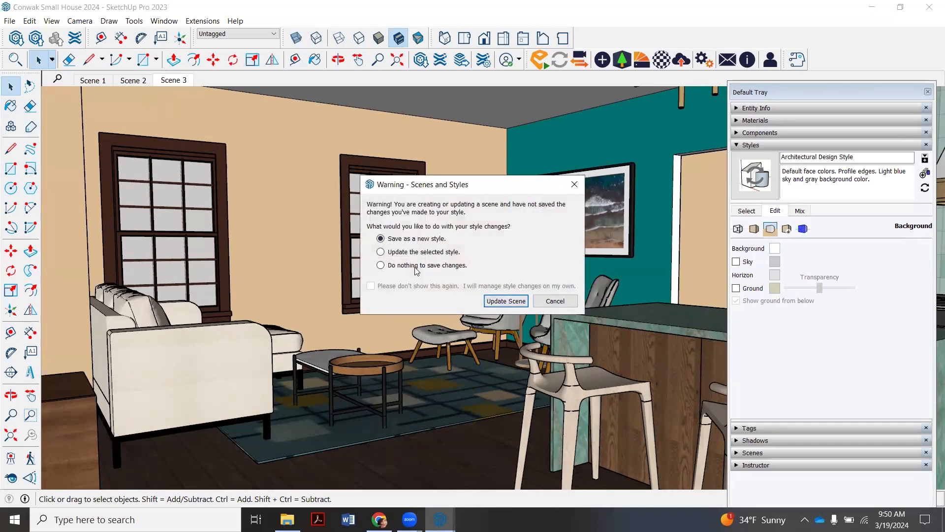
{"action": "left_click", "coordinate": [506, 301]}
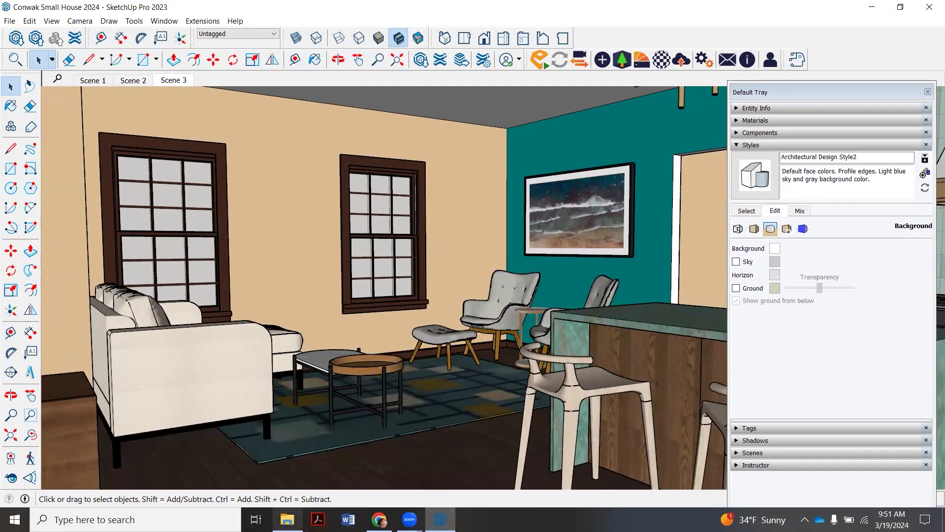
- Browse the House Models folder and view the forest, Forest_view hill and forest-view-cabins images as possible outdoor views
{"action": "left_click", "coordinate": [287, 520]}
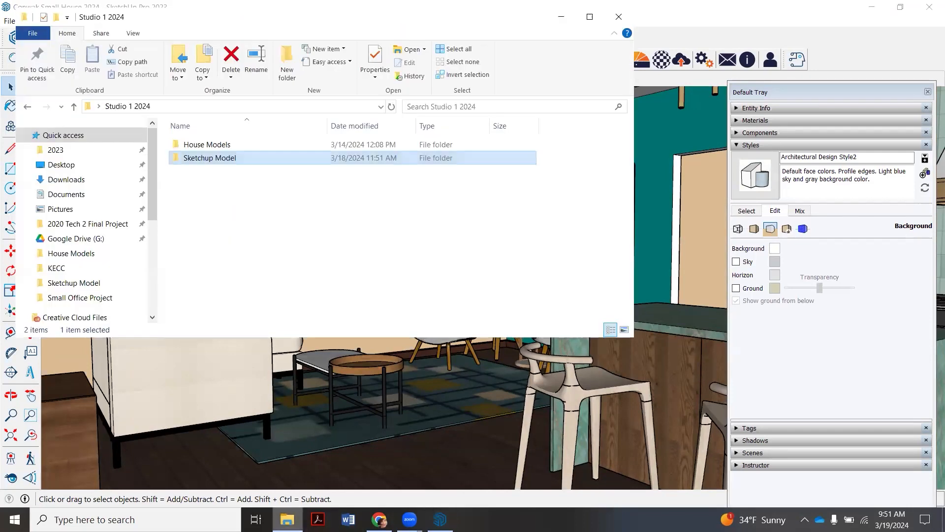
{"action": "double_click", "coordinate": [211, 144]}
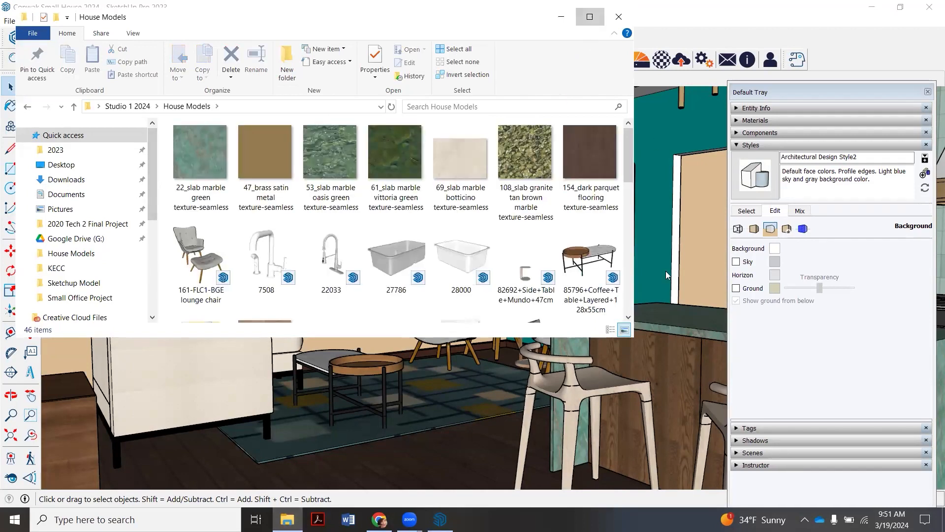
{"action": "left_click", "coordinate": [589, 17]}
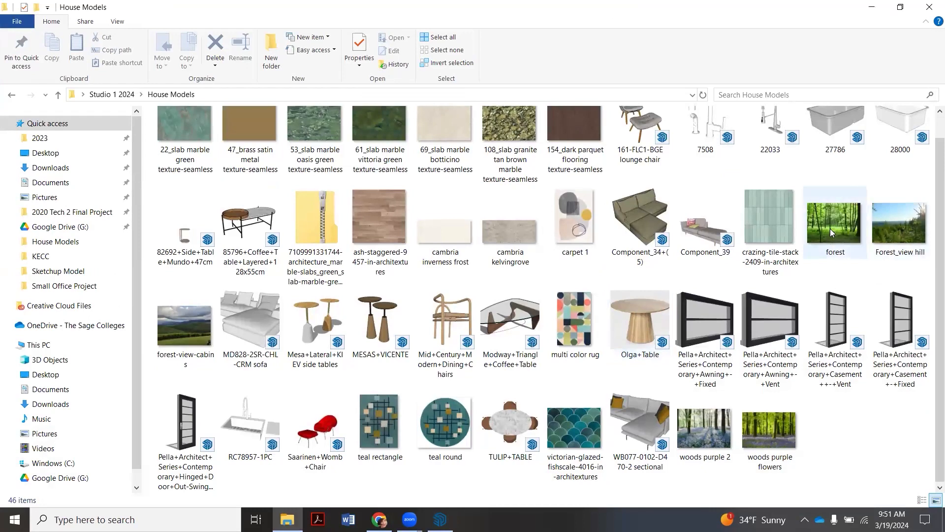
{"action": "left_click", "coordinate": [831, 229]}
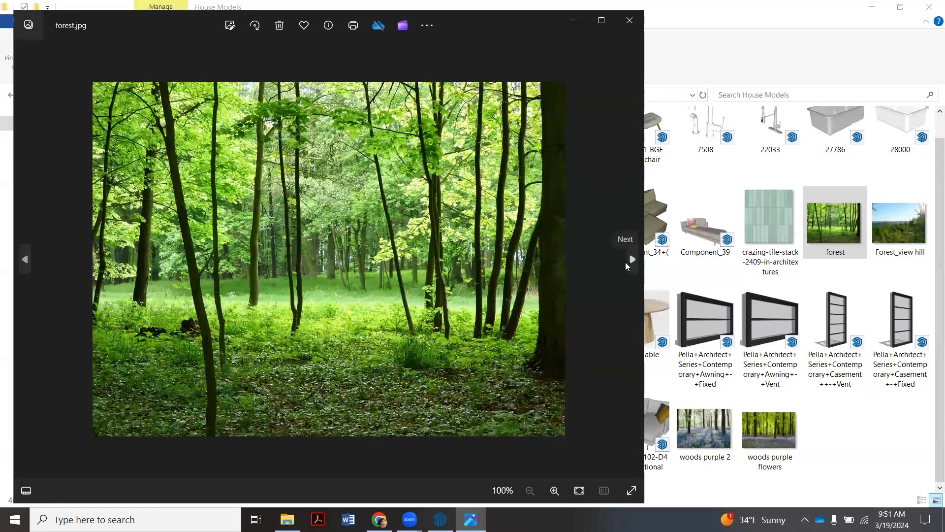
{"action": "left_click", "coordinate": [632, 259]}
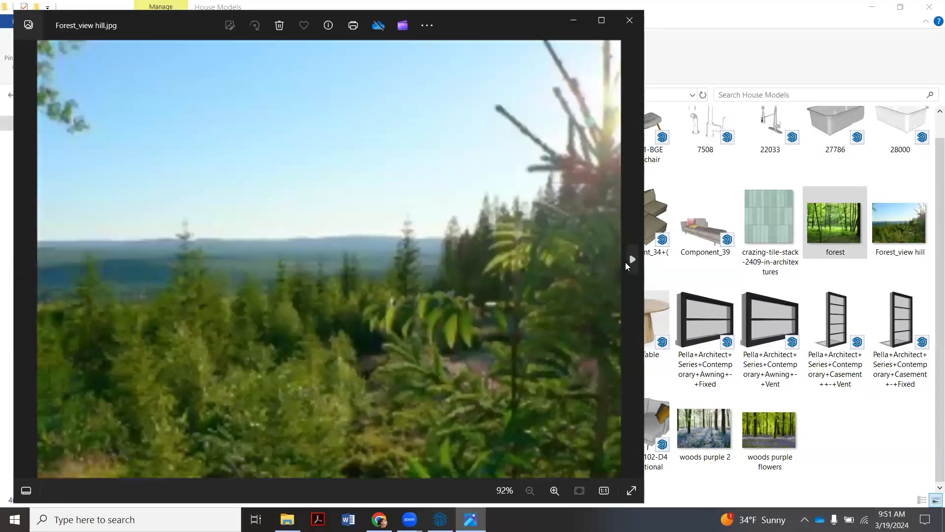
{"action": "left_click", "coordinate": [631, 25]}
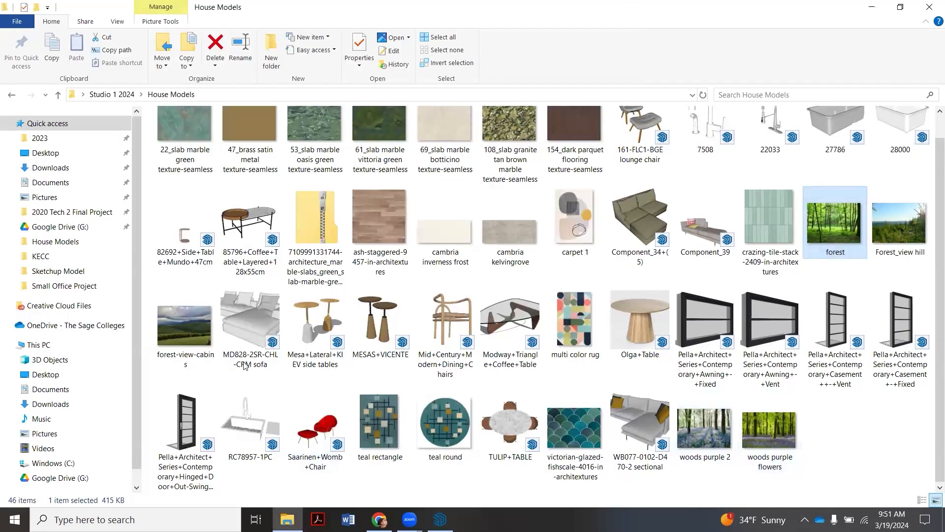
{"action": "left_click", "coordinate": [193, 334]}
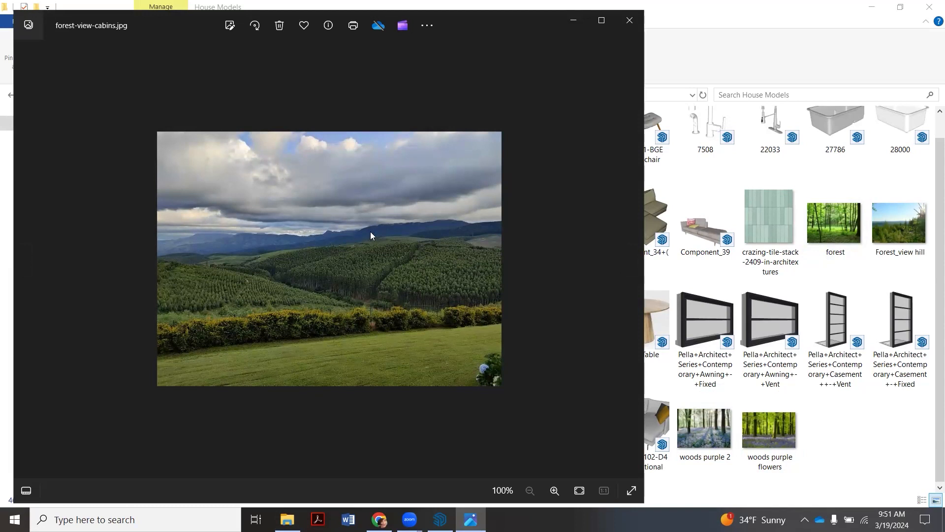
{"action": "left_click", "coordinate": [629, 21]}
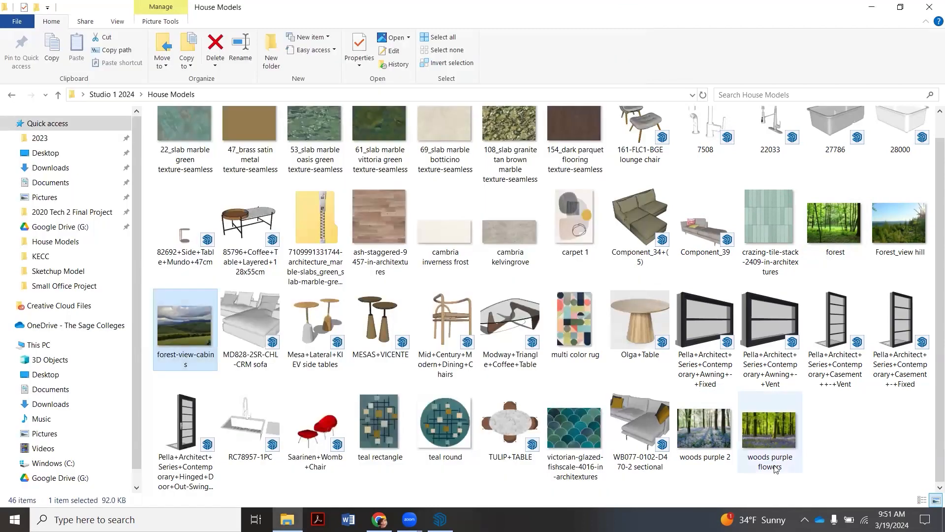
{"action": "left_click", "coordinate": [871, 7]}
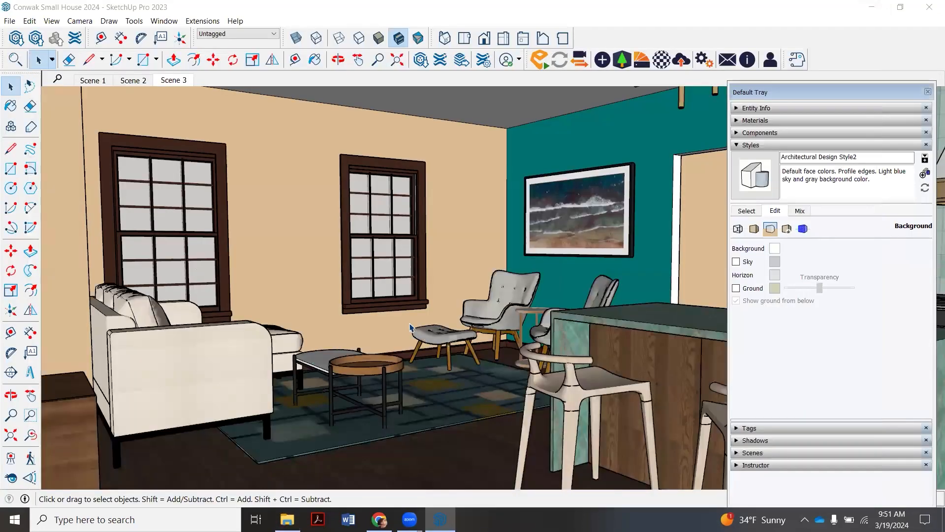
- Show the whole house from outside in isometric view and delete the object picked beside it
{"action": "scroll", "coordinate": [411, 327], "scroll_direction": "down", "scroll_amount": 4}
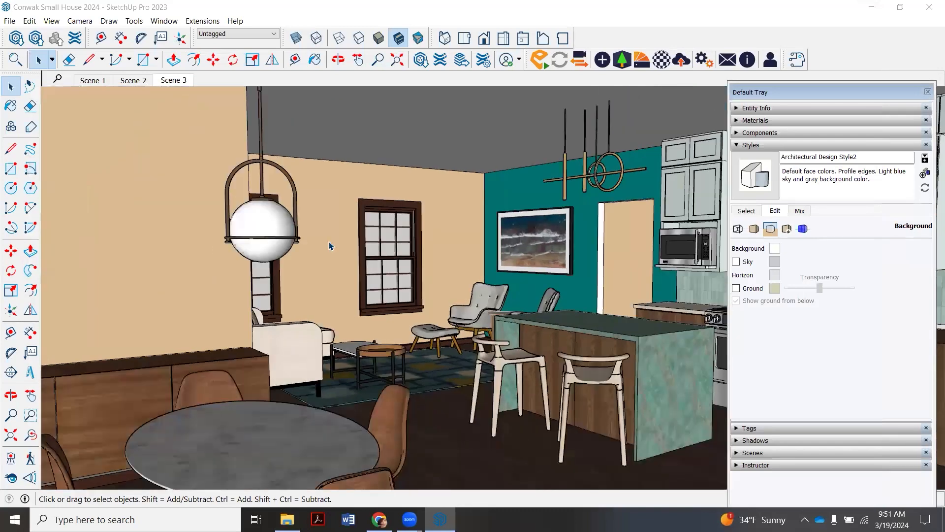
{"action": "left_click", "coordinate": [444, 39]}
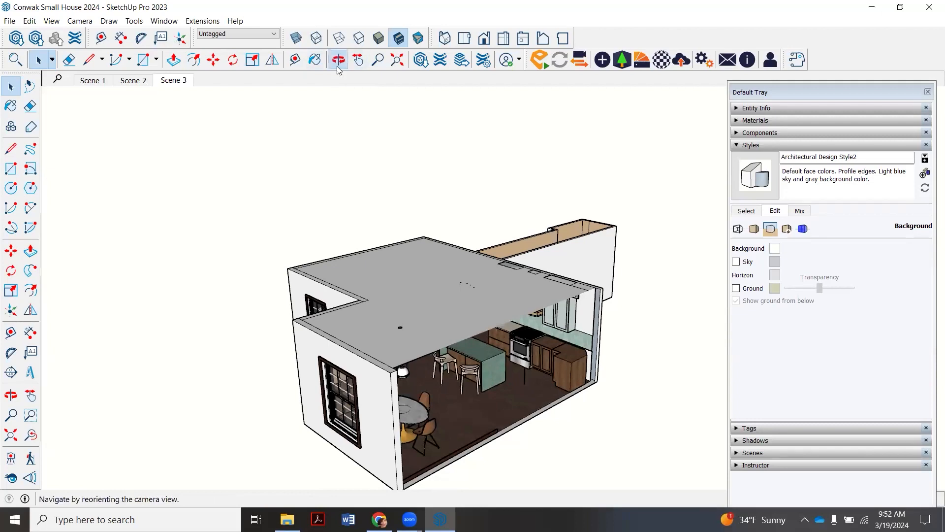
{"action": "left_click", "coordinate": [337, 59]}
{"action": "left_click_drag", "start_coordinate": [354, 327], "coordinate": [55, 90]}
{"action": "left_click", "coordinate": [38, 60]}
{"action": "left_click", "coordinate": [279, 279]}
{"action": "key", "text": "Delete"}
- Draw a closed four-sided face with lines along the red and green axes, beside the house on its window and door side
{"action": "scroll", "coordinate": [325, 312], "scroll_direction": "down", "scroll_amount": 1}
{"action": "scroll", "coordinate": [325, 305], "scroll_direction": "up", "scroll_amount": 1}
{"action": "left_click", "coordinate": [339, 60]}
{"action": "left_click_drag", "start_coordinate": [632, 277], "coordinate": [398, 264]}
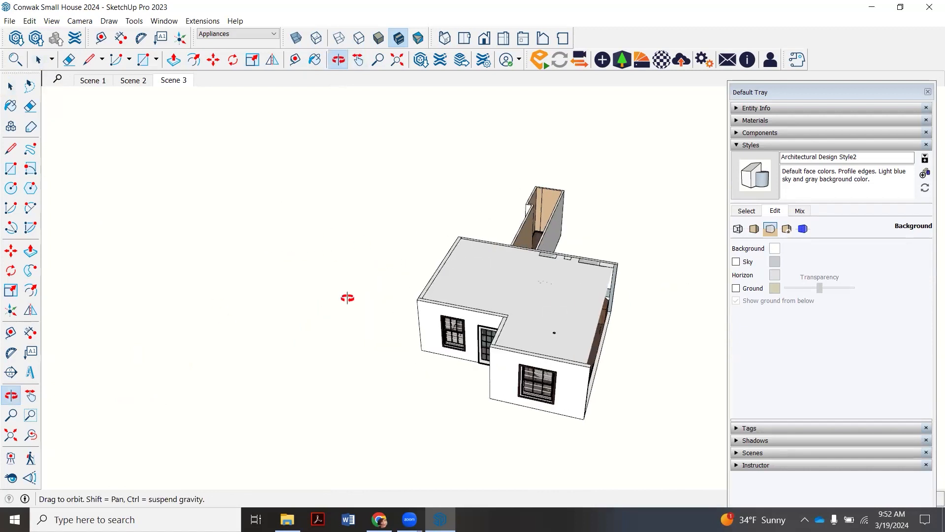
{"action": "left_click", "coordinate": [89, 66]}
{"action": "left_click", "coordinate": [285, 349]}
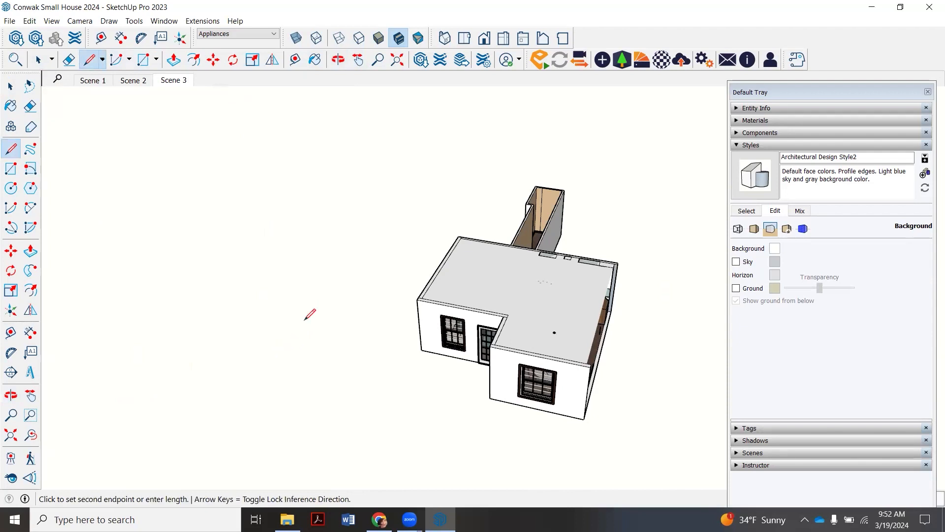
{"action": "left_click", "coordinate": [376, 241]}
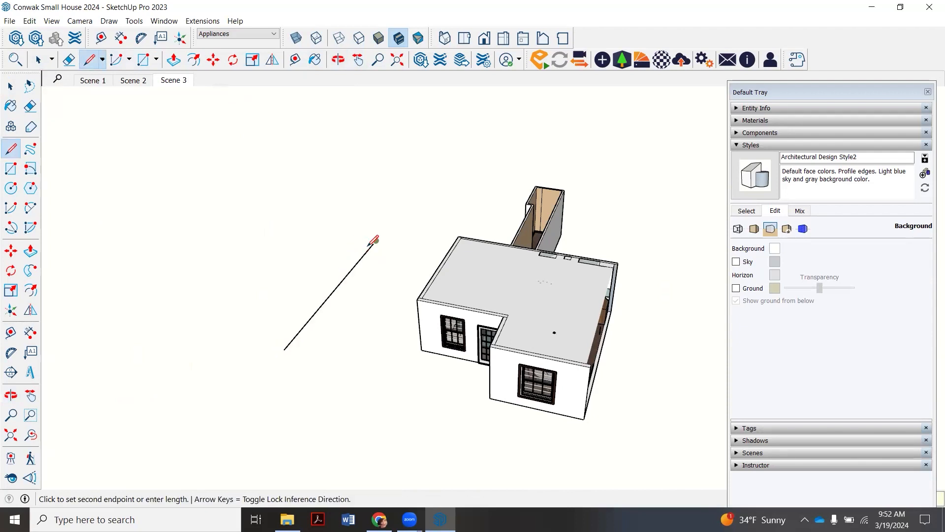
{"action": "left_click", "coordinate": [278, 223]}
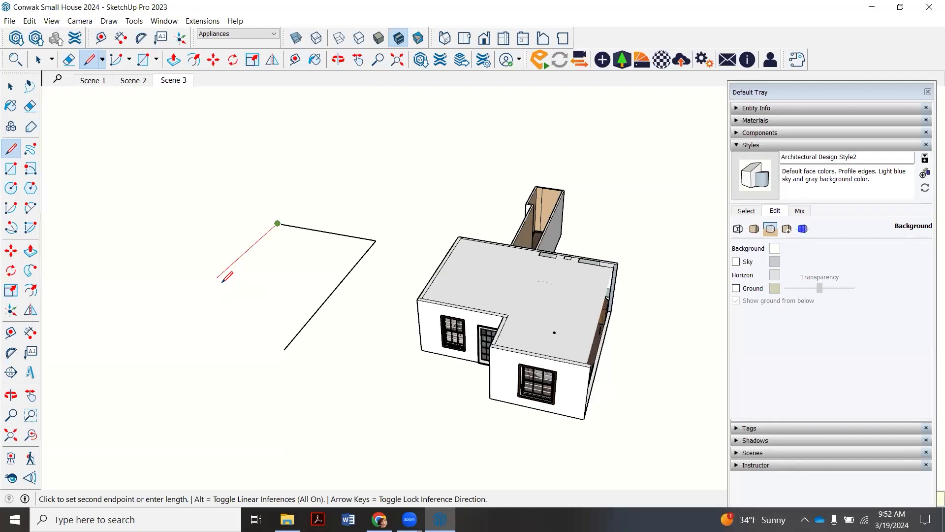
{"action": "left_click", "coordinate": [167, 324]}
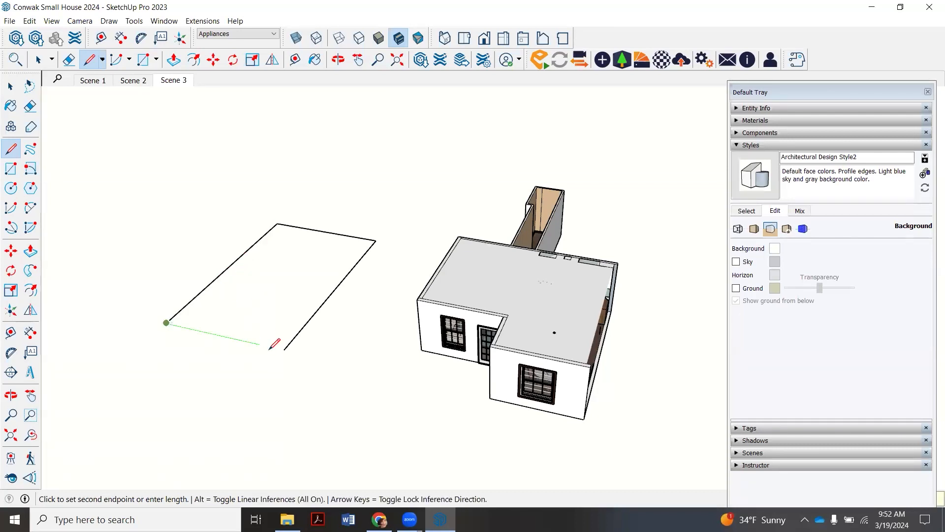
{"action": "left_click", "coordinate": [284, 350]}
{"action": "left_click", "coordinate": [38, 60]}
{"action": "scroll", "coordinate": [329, 289], "scroll_direction": "up", "scroll_amount": 1}
{"action": "scroll", "coordinate": [328, 289], "scroll_direction": "down", "scroll_amount": 1}
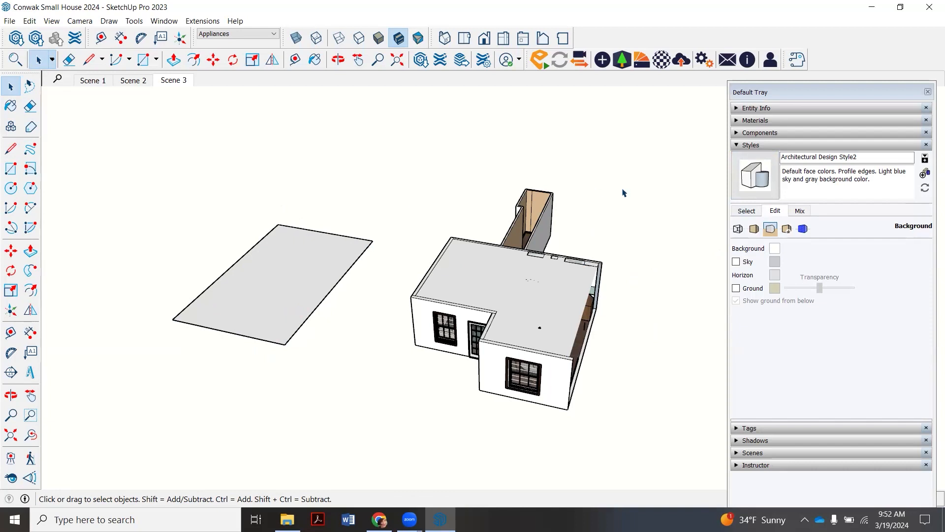
- Browse the Landscaping, Fencing and Vegetation materials and pick Vegetation Honey Locust as the base for a new material
{"action": "left_click", "coordinate": [737, 146]}
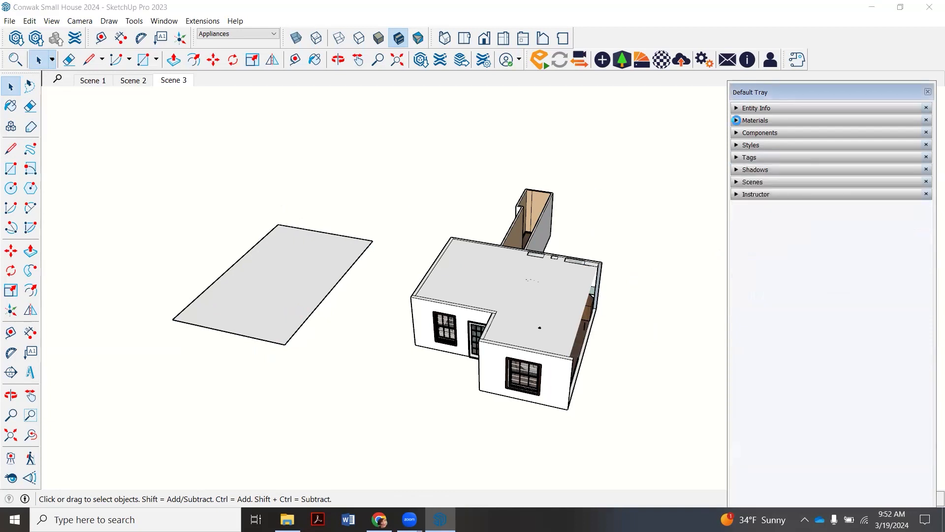
{"action": "left_click", "coordinate": [737, 120]}
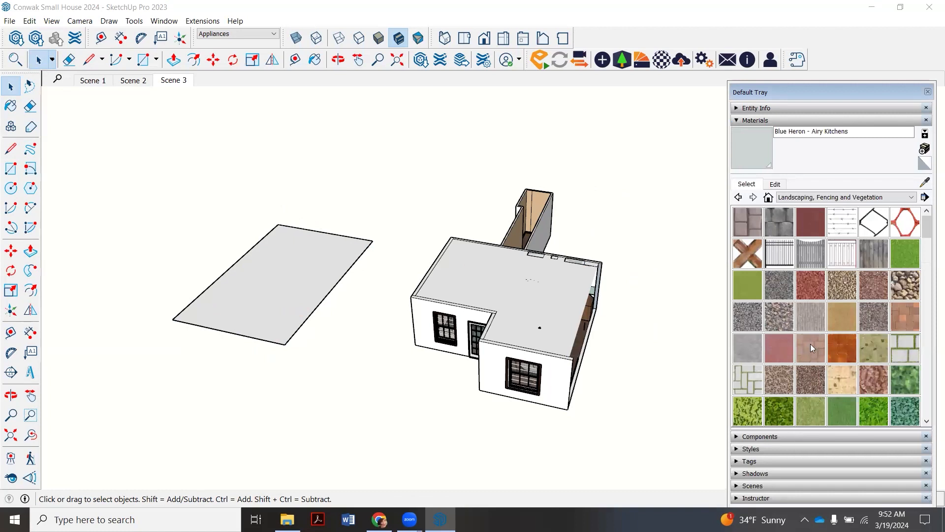
{"action": "left_click", "coordinate": [875, 197]}
{"action": "left_click", "coordinate": [872, 199]}
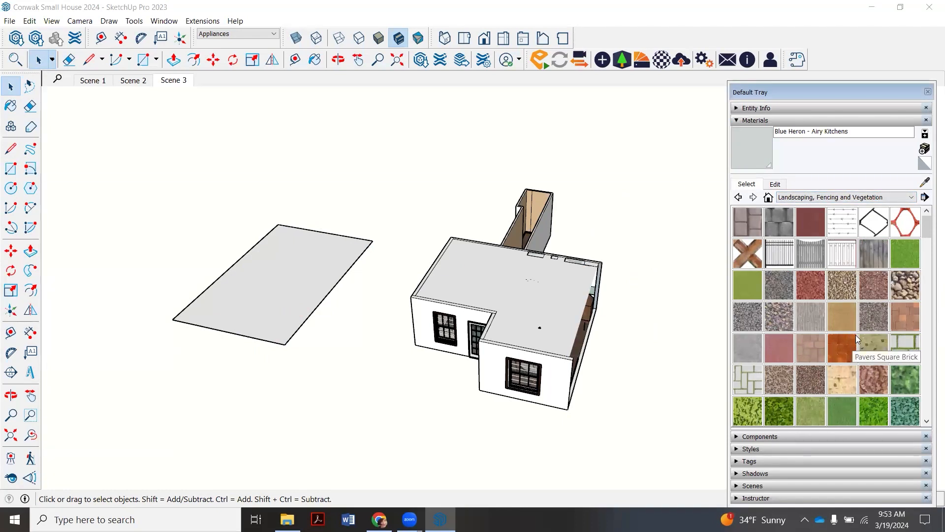
{"action": "scroll", "coordinate": [828, 390], "scroll_direction": "down", "scroll_amount": 1}
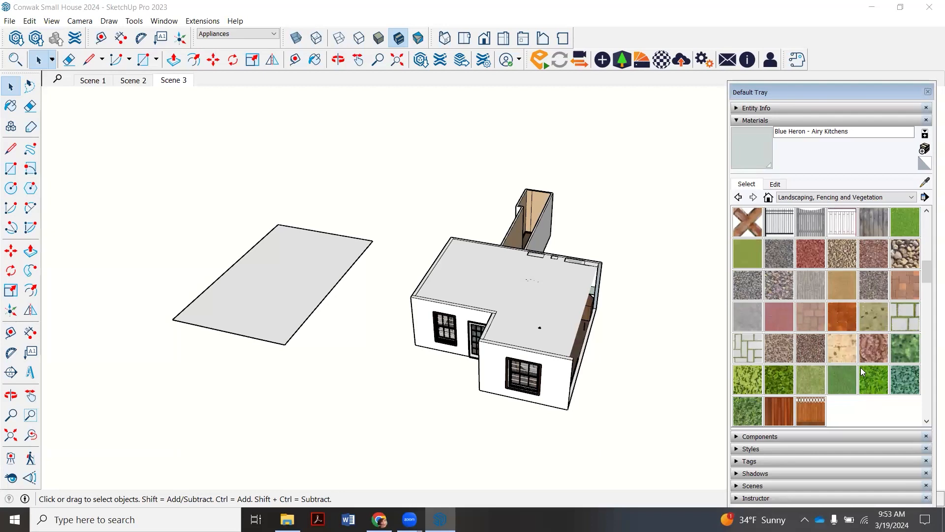
{"action": "scroll", "coordinate": [849, 374], "scroll_direction": "down", "scroll_amount": 1}
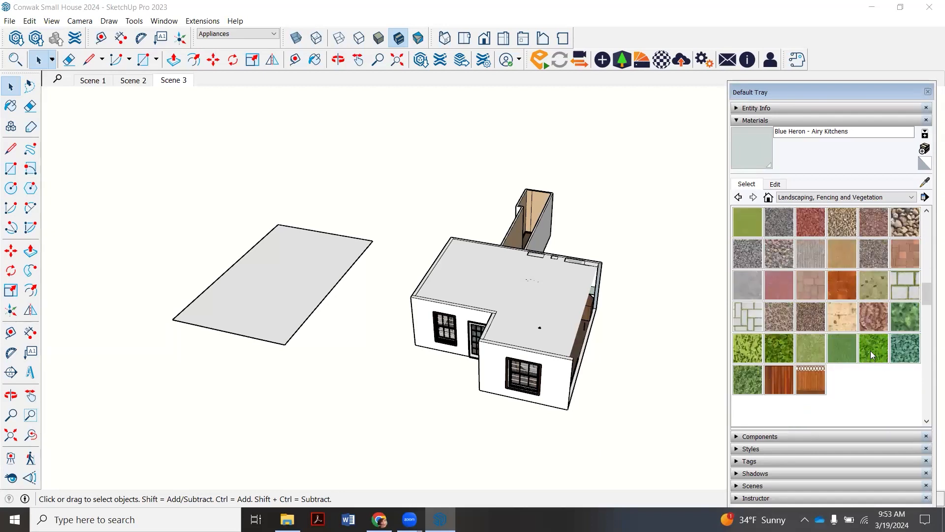
{"action": "left_click", "coordinate": [872, 355]}
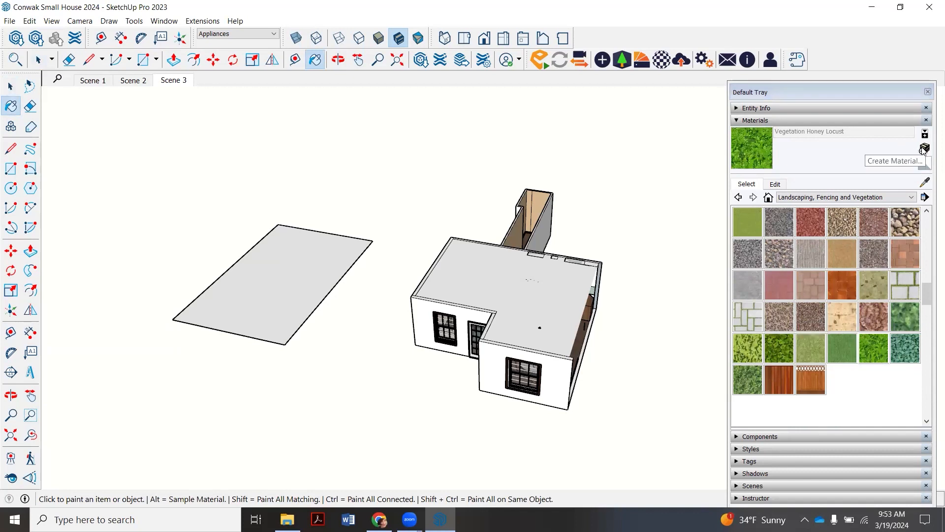
- Start creating a material from the picked vegetation and name it Woods Backdrop
{"action": "left_click", "coordinate": [925, 148]}
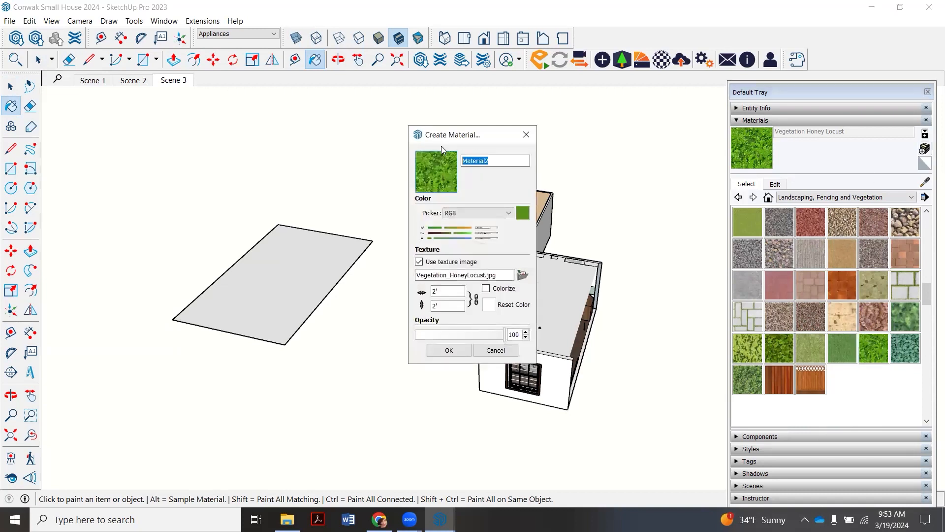
{"action": "type", "text": "Woods Backgro"}
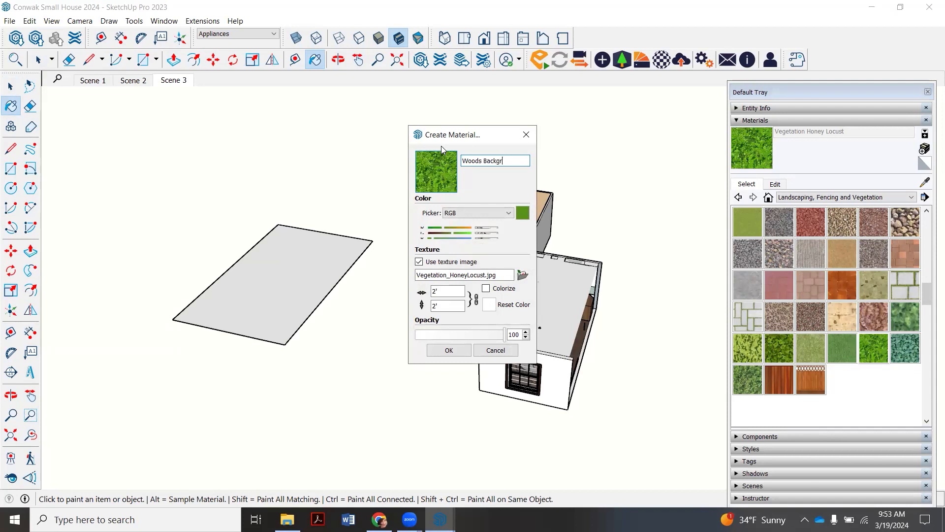
{"action": "key", "text": "BackSpace"}
{"action": "key", "text": "BackSpace"}
{"action": "key", "text": "BackSpace"}
{"action": "type", "text": "drop"}
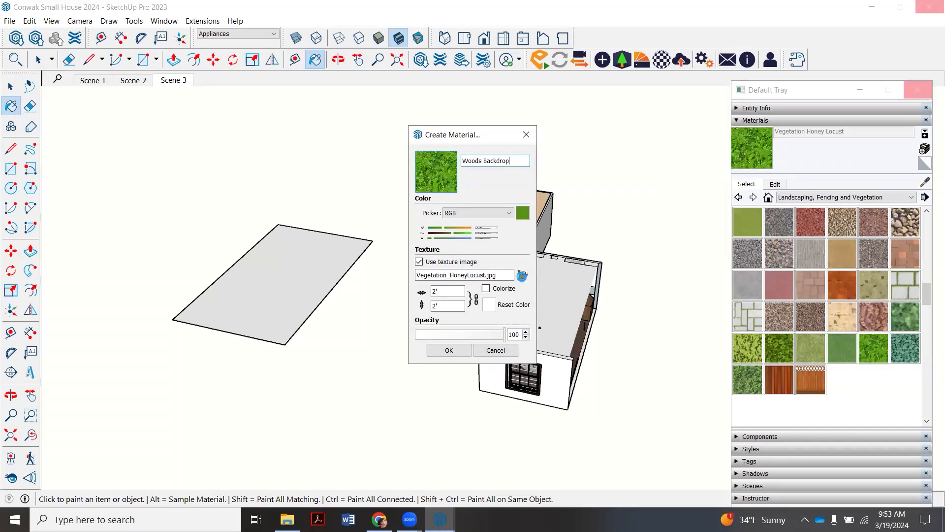
- Replace the new material's texture image with woods purple flowers from the House Models folder in Studio 1 2024
{"action": "left_click", "coordinate": [521, 276]}
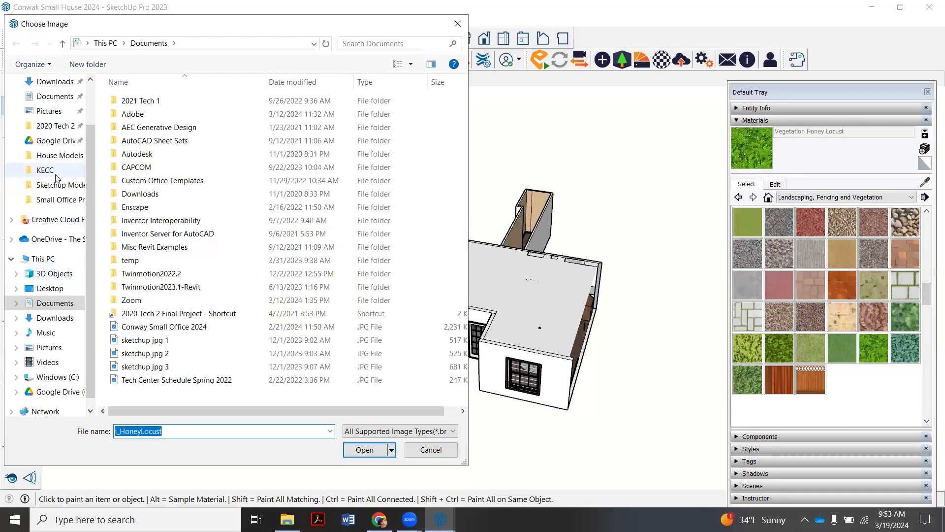
{"action": "left_click", "coordinate": [56, 174]}
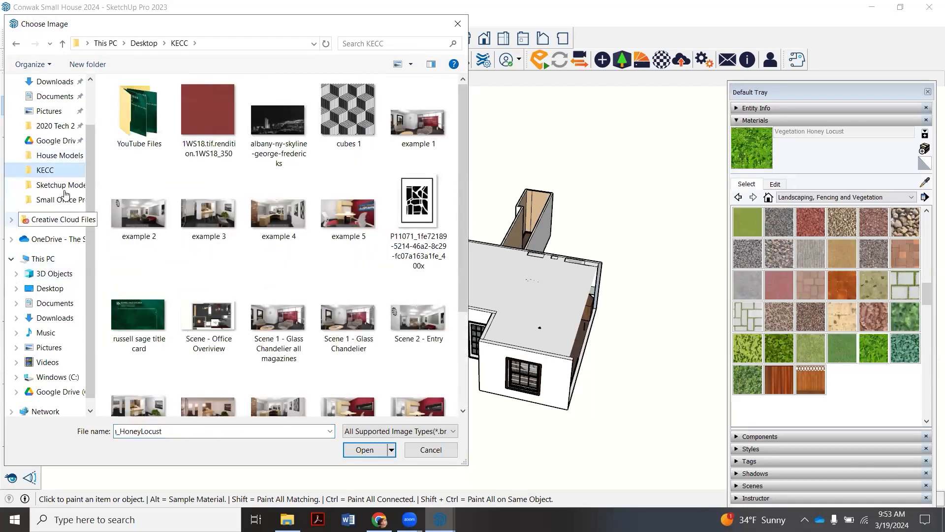
{"action": "left_click", "coordinate": [60, 186]}
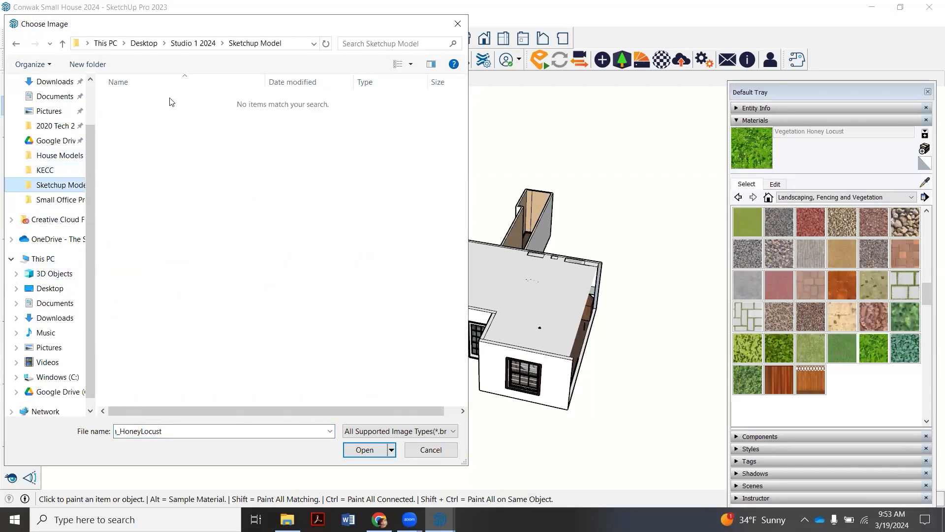
{"action": "left_click", "coordinate": [193, 43]}
{"action": "double_click", "coordinate": [148, 100]}
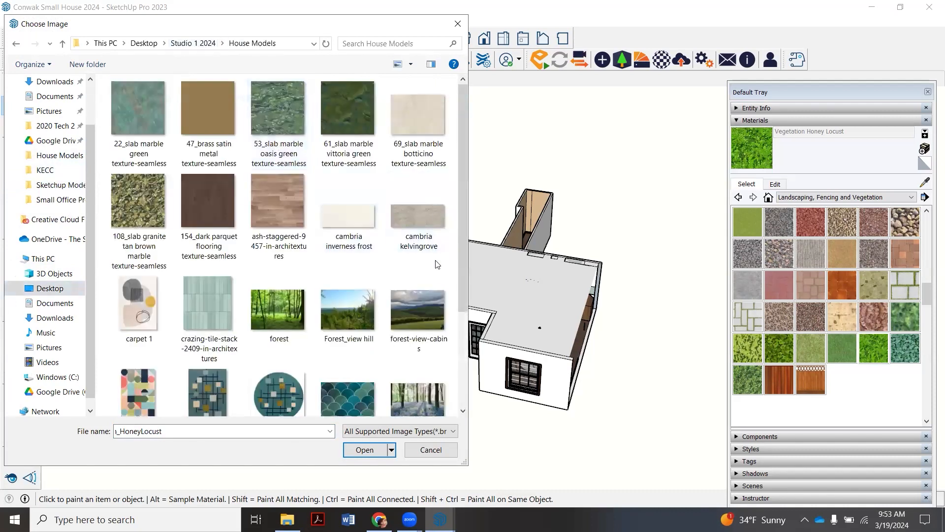
{"action": "scroll", "coordinate": [435, 264], "scroll_direction": "down", "scroll_amount": 3}
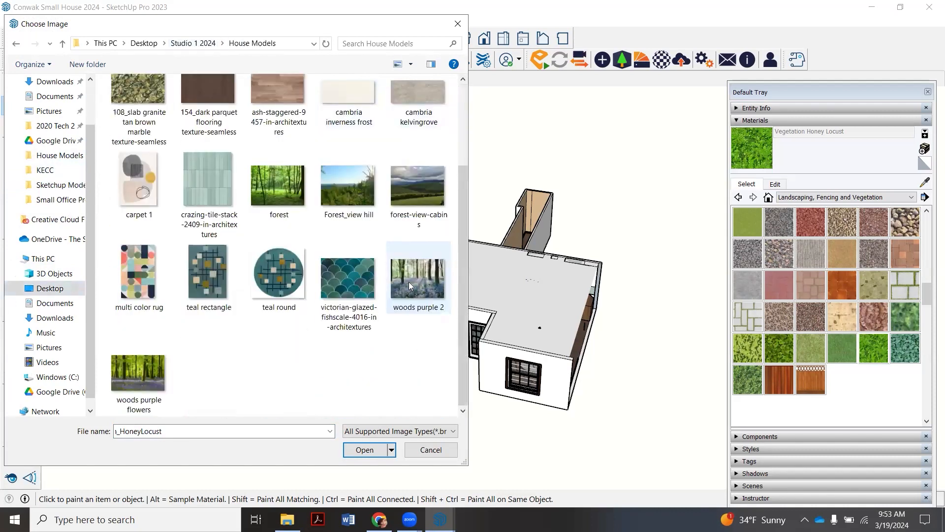
{"action": "left_click", "coordinate": [148, 376]}
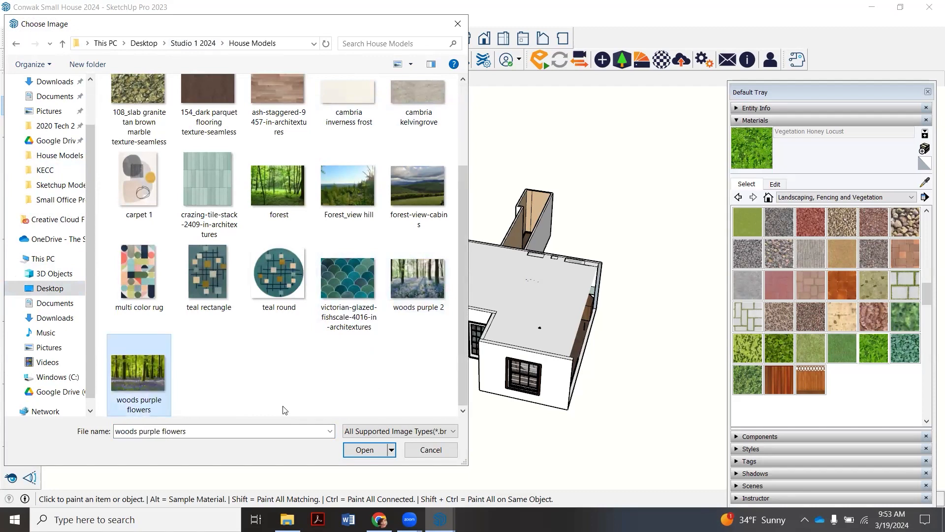
{"action": "left_click", "coordinate": [365, 450]}
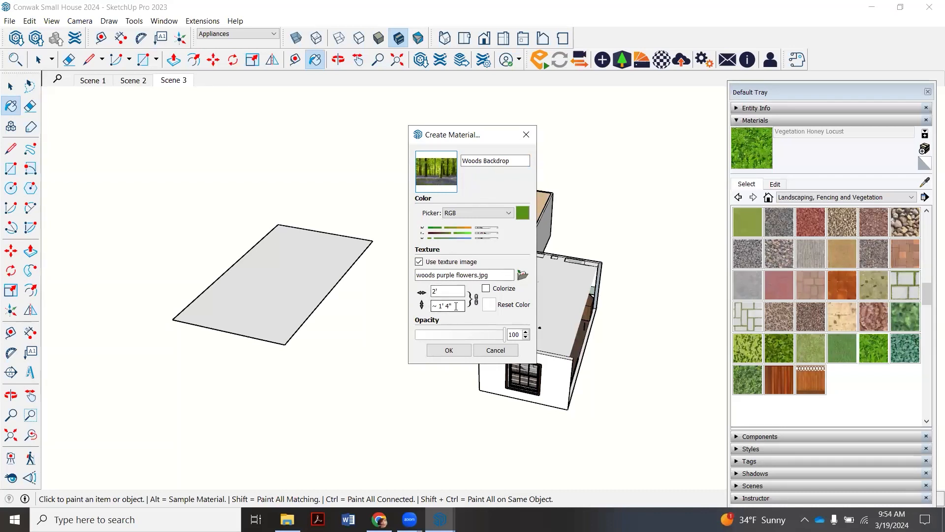
- Unlock the texture's aspect ratio, set its size to 30' wide by 20' high, and create the material
{"action": "left_click", "coordinate": [477, 299]}
{"action": "double_click", "coordinate": [435, 291]}
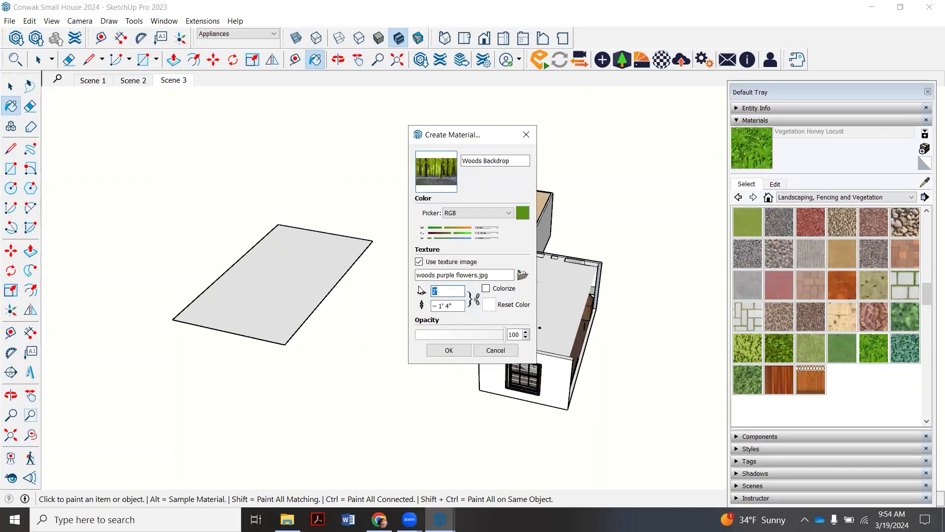
{"action": "type", "text": "30"}
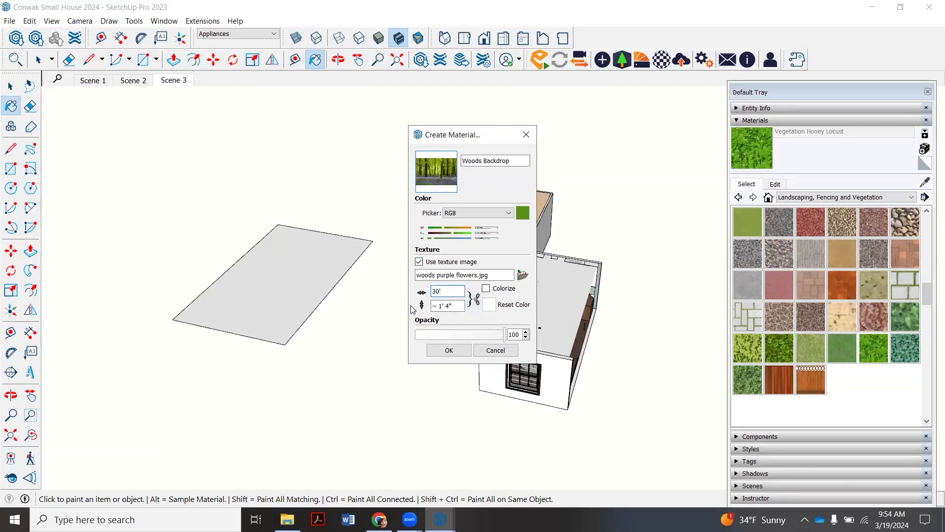
{"action": "key", "text": "Tab"}
{"action": "type", "text": "2"}
{"action": "left_click", "coordinate": [460, 349]}
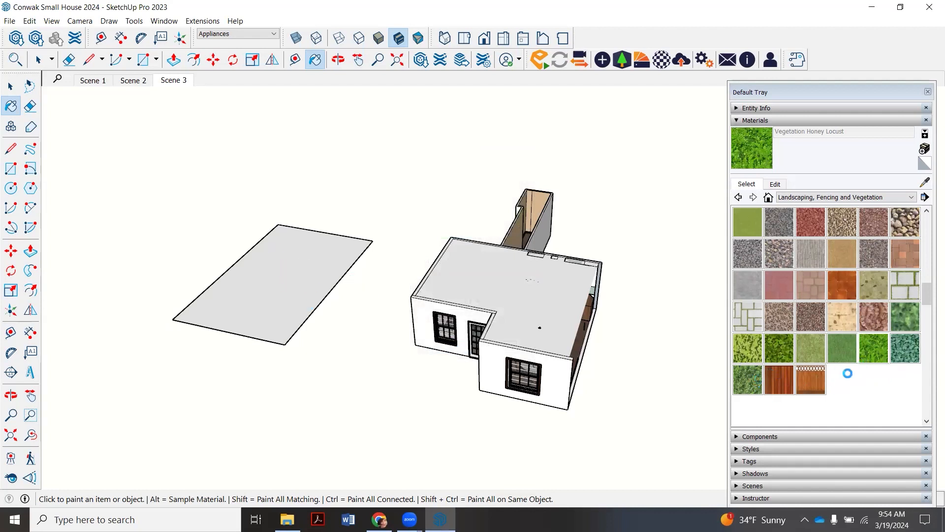
- Paint the four-sided face beside the house with the Woods Backdrop material
{"action": "left_click", "coordinate": [289, 275]}
{"action": "scroll", "coordinate": [241, 273], "scroll_direction": "up", "scroll_amount": 2}
{"action": "scroll", "coordinate": [241, 272], "scroll_direction": "up", "scroll_amount": 1}
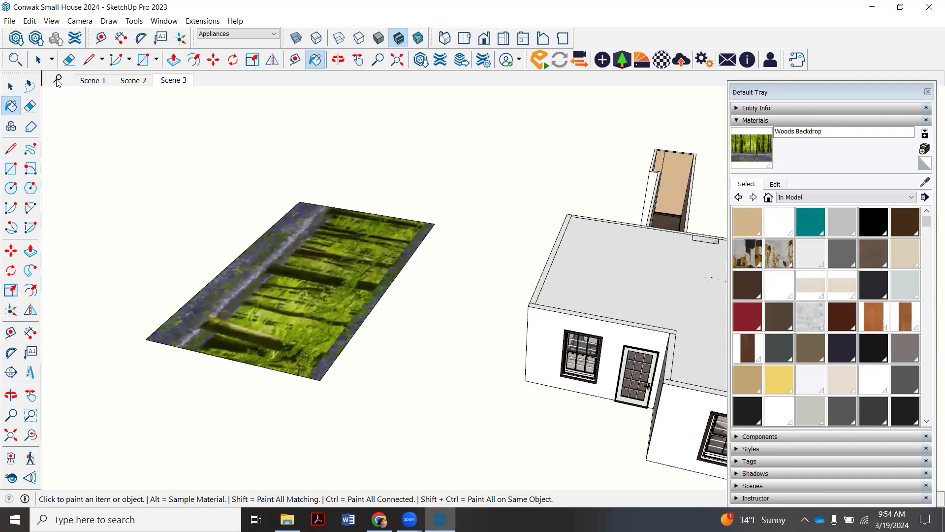
{"action": "key", "text": "space"}
{"action": "scroll", "coordinate": [285, 270], "scroll_direction": "up", "scroll_amount": 2}
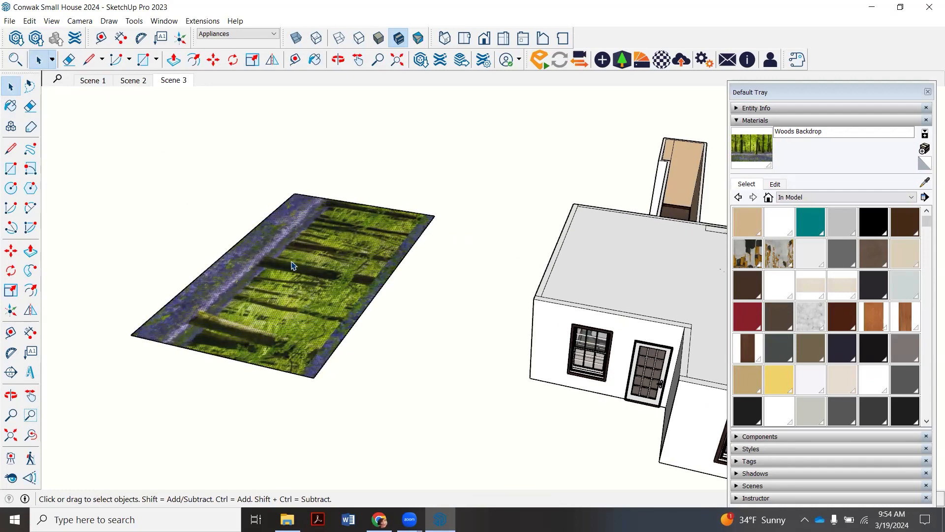
{"action": "right_click", "coordinate": [293, 266]}
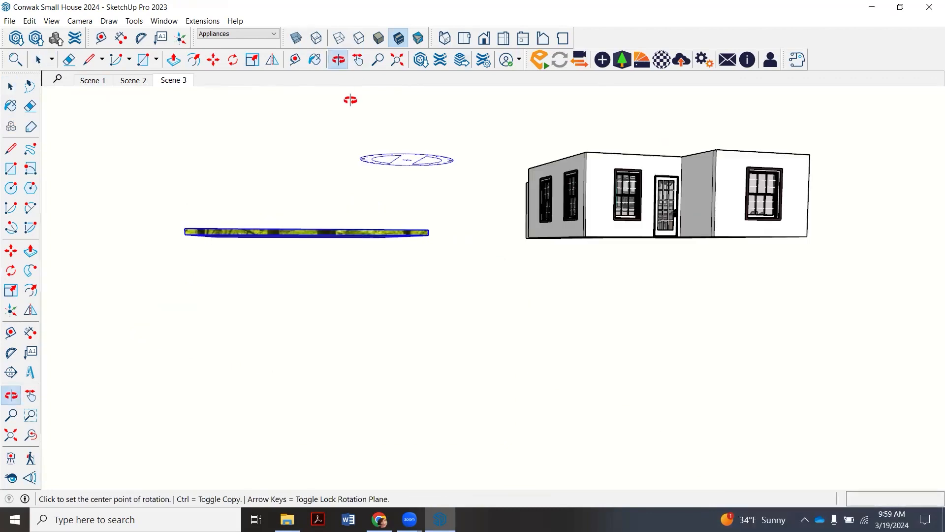
- Bring back the style's background settings and turn on the sky
{"action": "left_click", "coordinate": [339, 60]}
{"action": "left_click_drag", "start_coordinate": [407, 220], "coordinate": [300, 295]}
{"action": "mouse_move", "coordinate": [468, 267]}
{"action": "left_mouse_down"}
{"action": "mouse_move", "coordinate": [470, 259]}
{"action": "mouse_move", "coordinate": [490, 281]}
{"action": "mouse_move", "coordinate": [511, 281]}
{"action": "mouse_move", "coordinate": [423, 300]}
{"action": "left_mouse_up"}
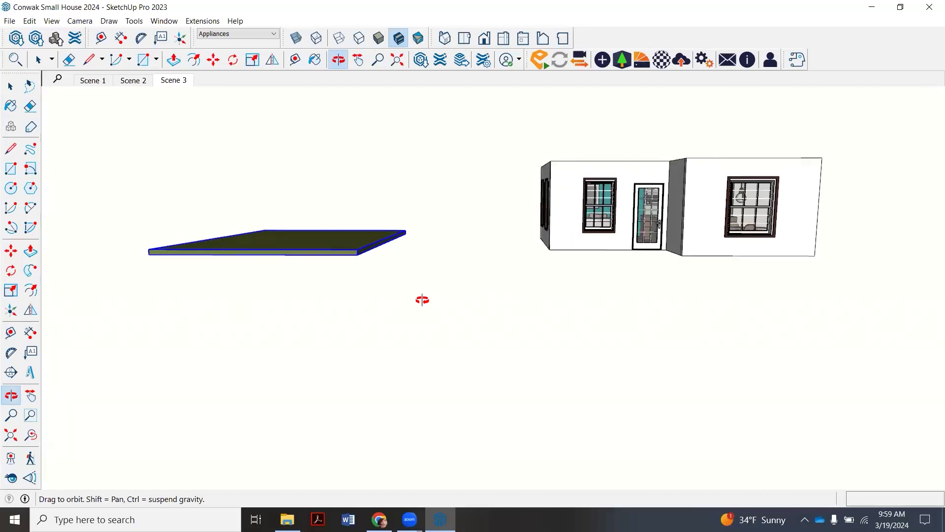
{"action": "left_click", "coordinate": [134, 20]}
{"action": "mouse_move", "coordinate": [154, 22]}
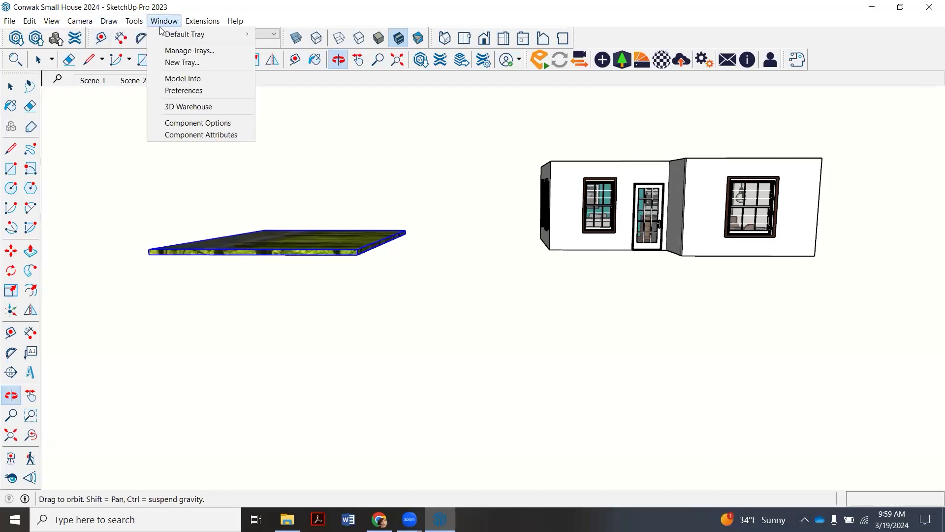
{"action": "left_click", "coordinate": [284, 34]}
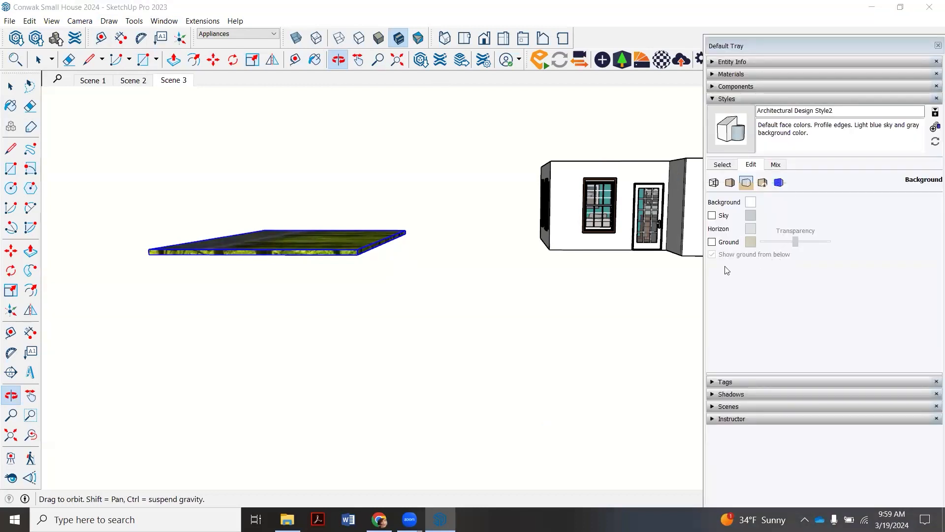
{"action": "left_click", "coordinate": [712, 216]}
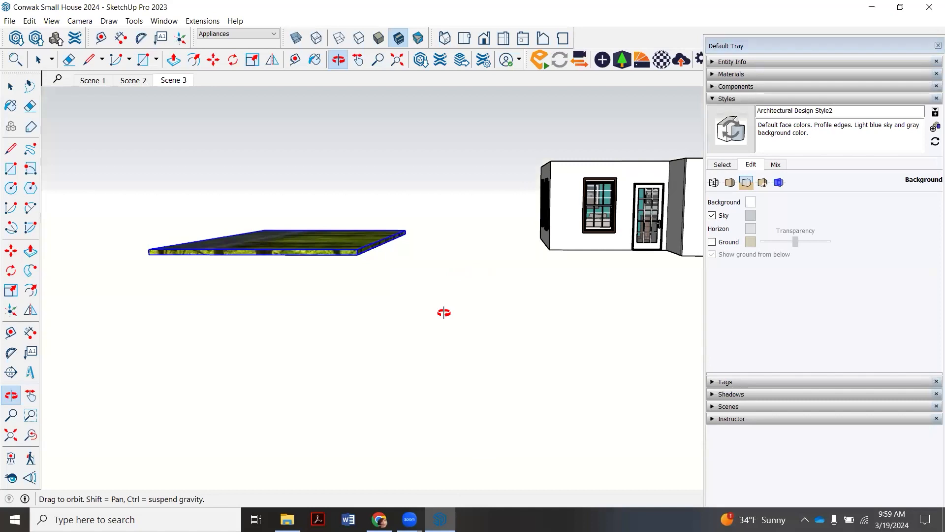
{"action": "left_click_drag", "start_coordinate": [443, 312], "coordinate": [465, 282]}
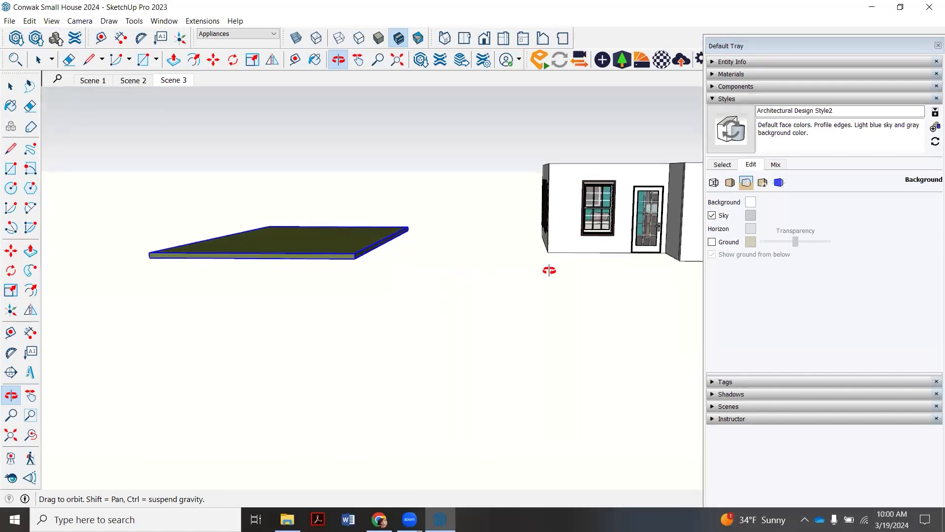
- Darken the style's background colour to a medium grey and turn on the ground
{"action": "left_click", "coordinate": [751, 201]}
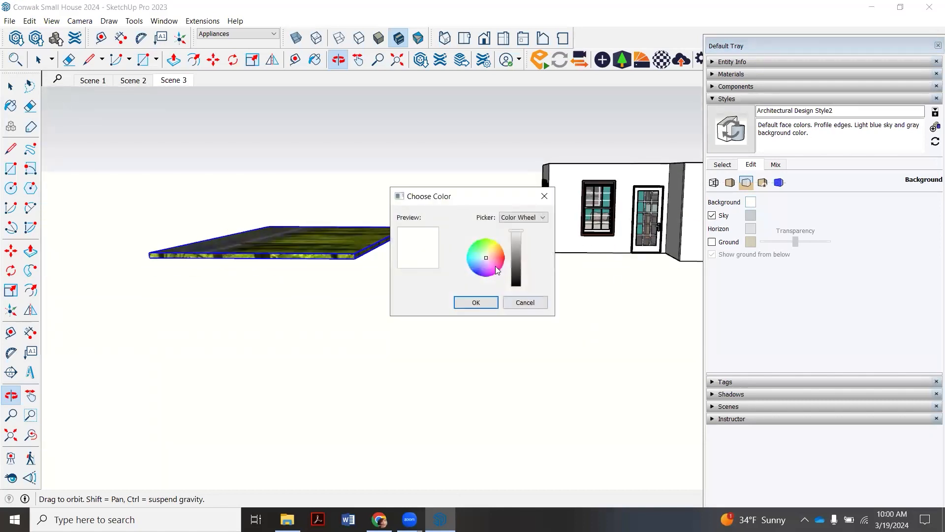
{"action": "left_click_drag", "start_coordinate": [519, 234], "coordinate": [519, 256]}
{"action": "left_click", "coordinate": [476, 302]}
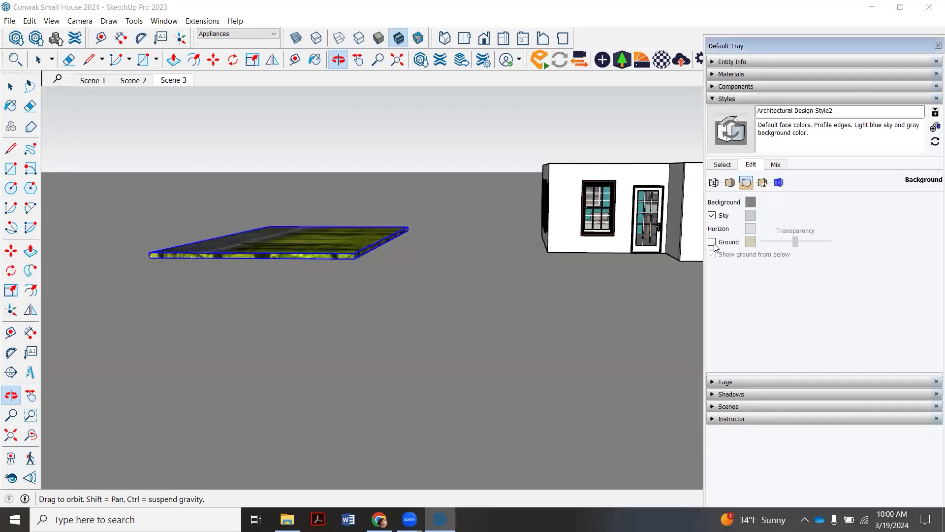
{"action": "left_click", "coordinate": [712, 242]}
- Rotate the woods backdrop about a point on its near edge so it stands upright, and shrink the tray to uncover the measurement box
{"action": "left_click_drag", "start_coordinate": [497, 251], "coordinate": [325, 308]}
{"action": "key", "text": "space"}
{"action": "middle_click_drag", "start_coordinate": [521, 286], "coordinate": [296, 283]}
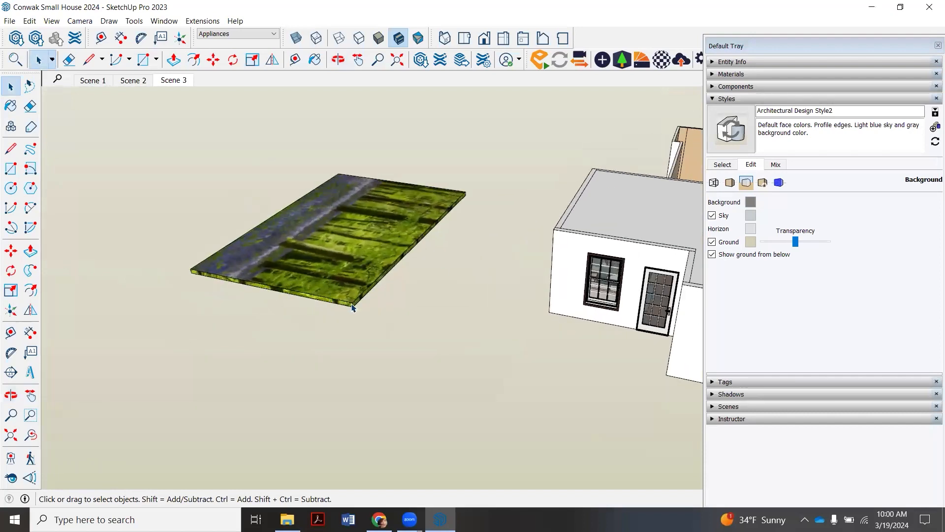
{"action": "left_click", "coordinate": [339, 60]}
{"action": "left_click_drag", "start_coordinate": [377, 239], "coordinate": [416, 223]}
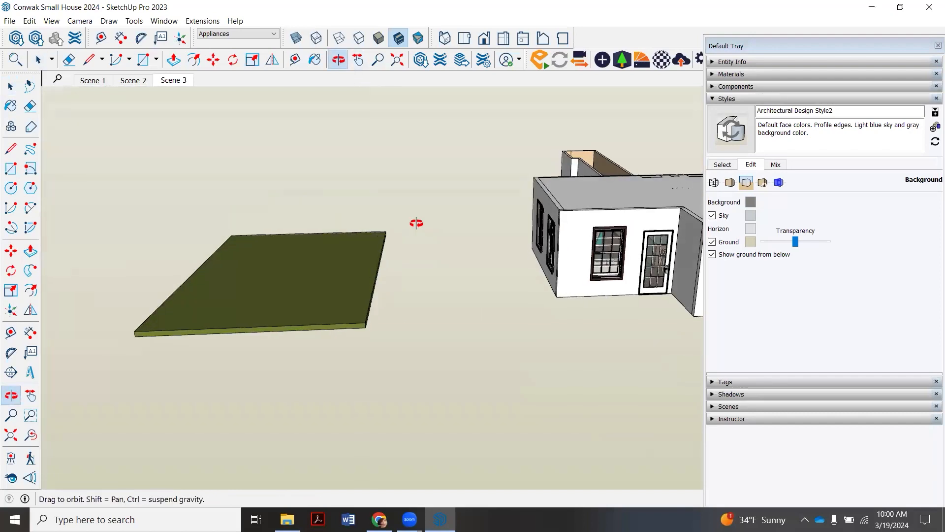
{"action": "left_click", "coordinate": [233, 59]}
{"action": "scroll", "coordinate": [211, 331], "scroll_direction": "up", "scroll_amount": 2}
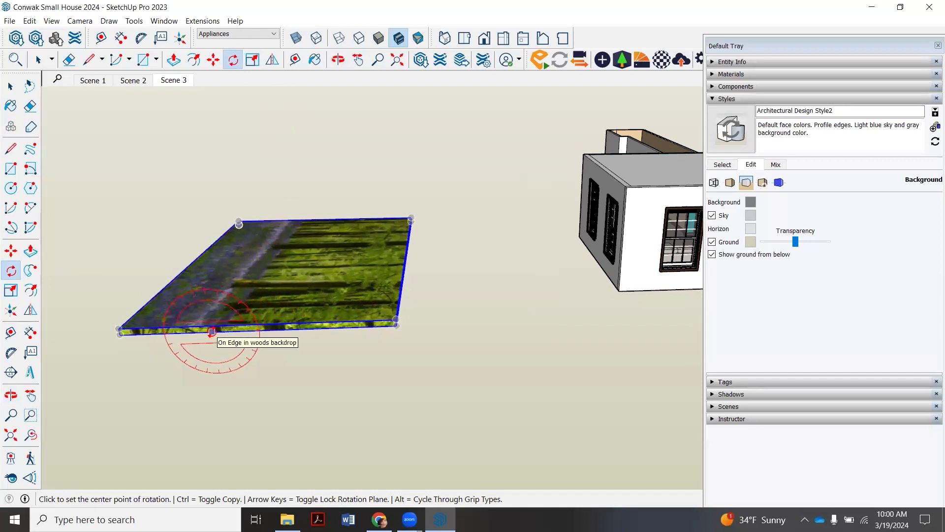
{"action": "left_click", "coordinate": [212, 331]}
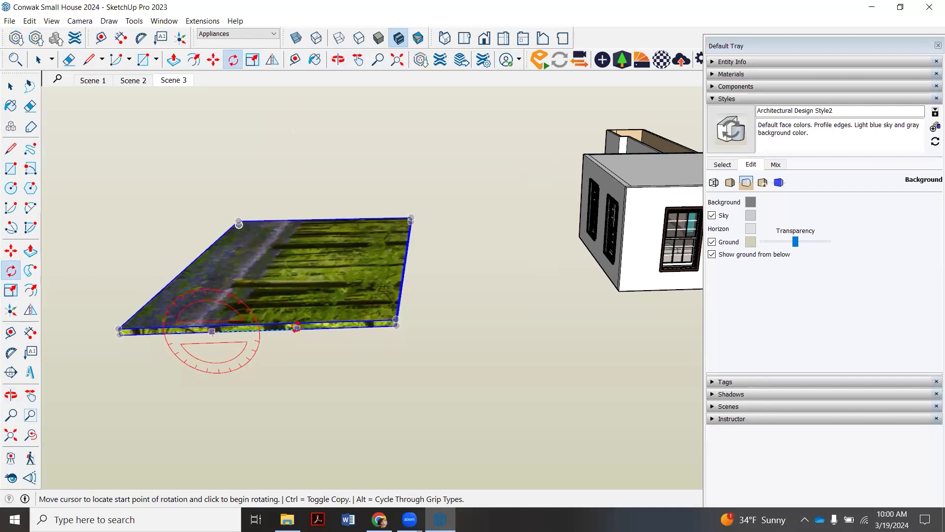
{"action": "left_click", "coordinate": [297, 328]}
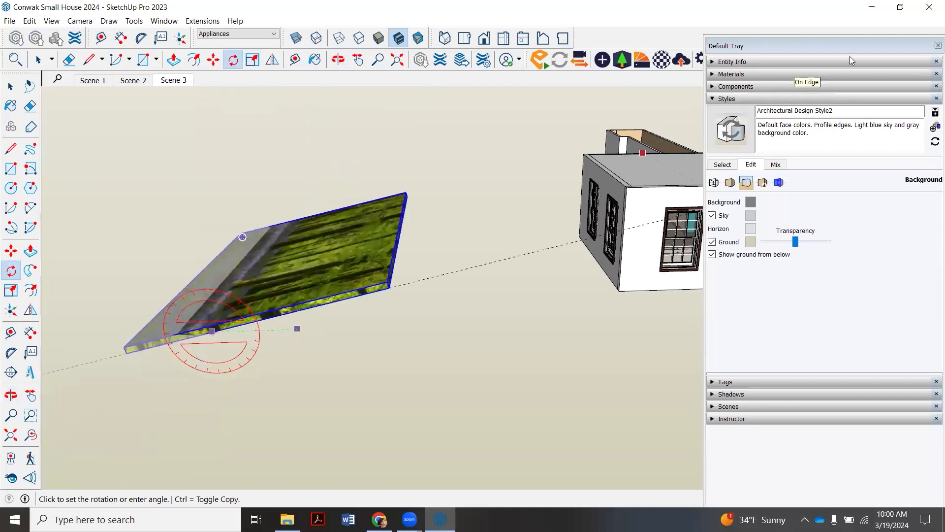
{"action": "left_click_drag", "start_coordinate": [891, 37], "coordinate": [839, 49]}
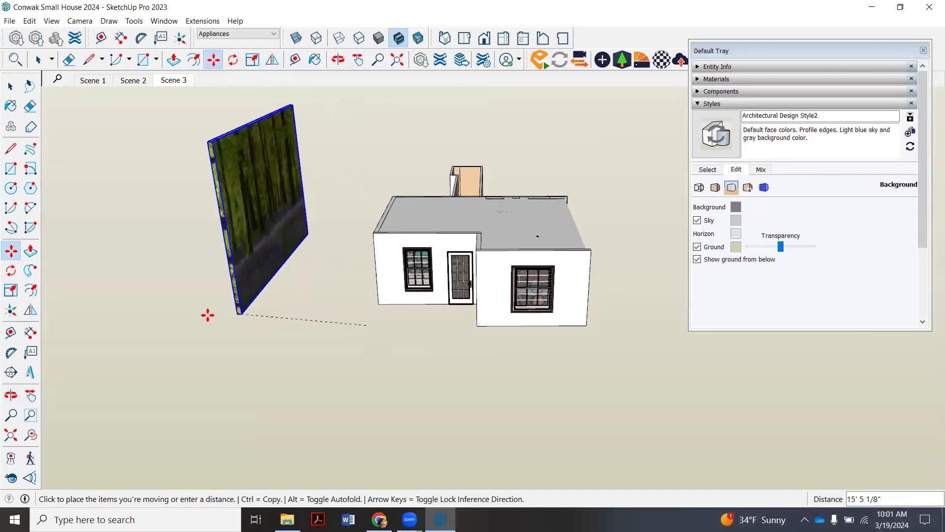
- Move the backdrop about 34' 4" along the green axis, farther away from the house, and check it from Scene 3
{"action": "left_click", "coordinate": [174, 81]}
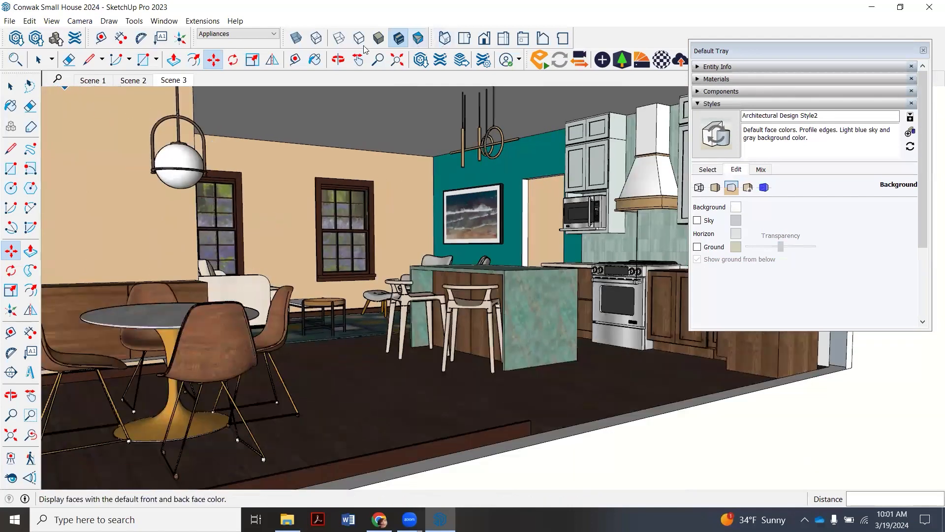
{"action": "left_click", "coordinate": [445, 38]}
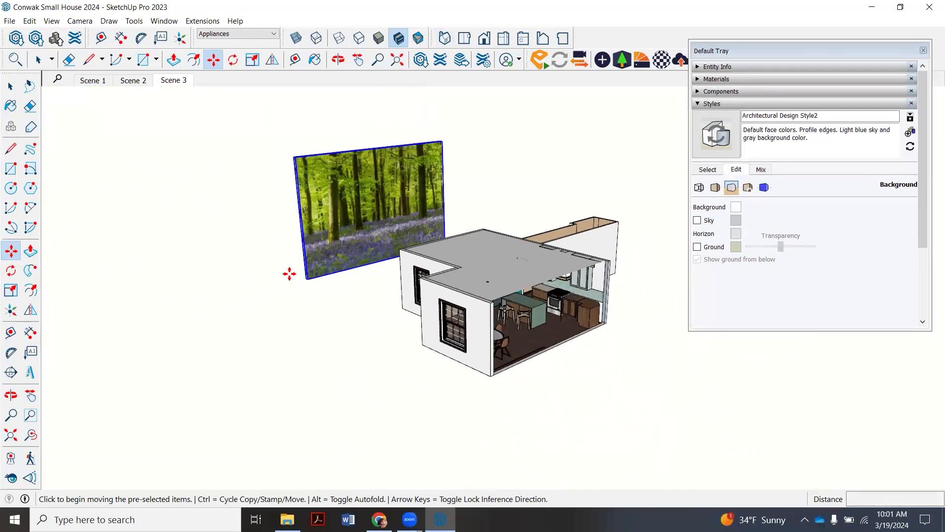
{"action": "left_click", "coordinate": [306, 279]}
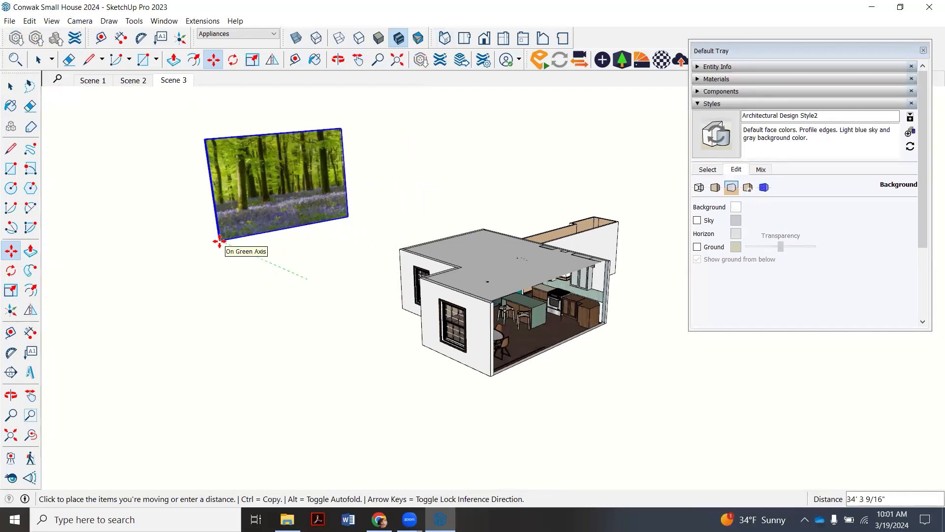
{"action": "left_click", "coordinate": [221, 240]}
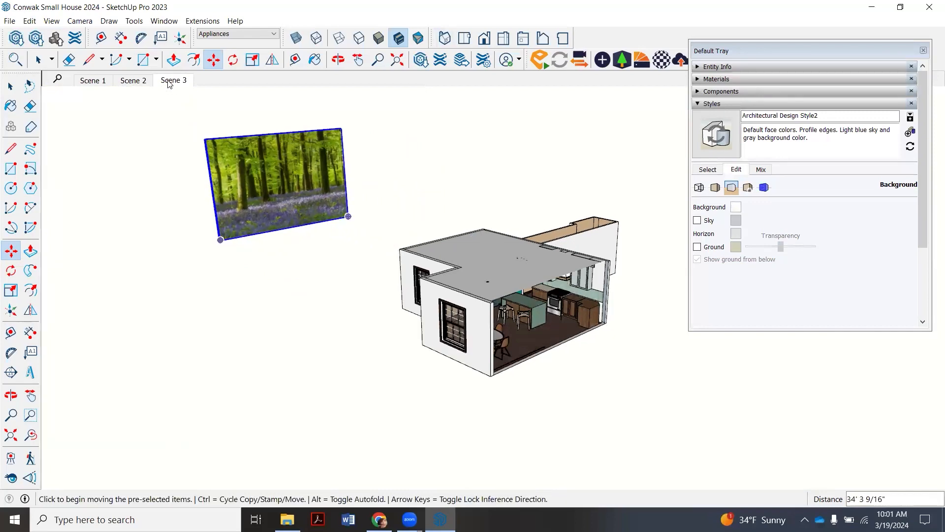
{"action": "left_click", "coordinate": [173, 81]}
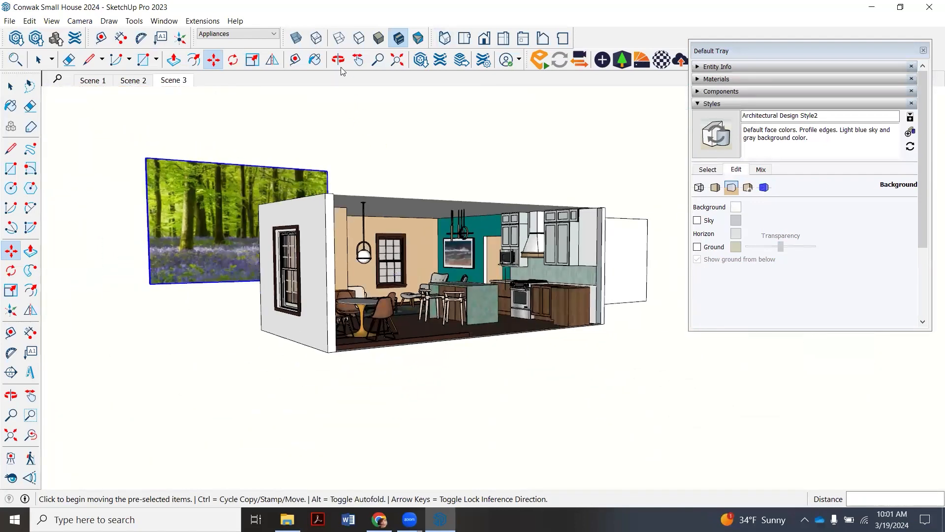
- Move the backdrop about 16' along the red axis towards the kitchen side of the house and check it from Scene 3
{"action": "key", "text": "o"}
{"action": "left_click_drag", "start_coordinate": [394, 256], "coordinate": [367, 333]}
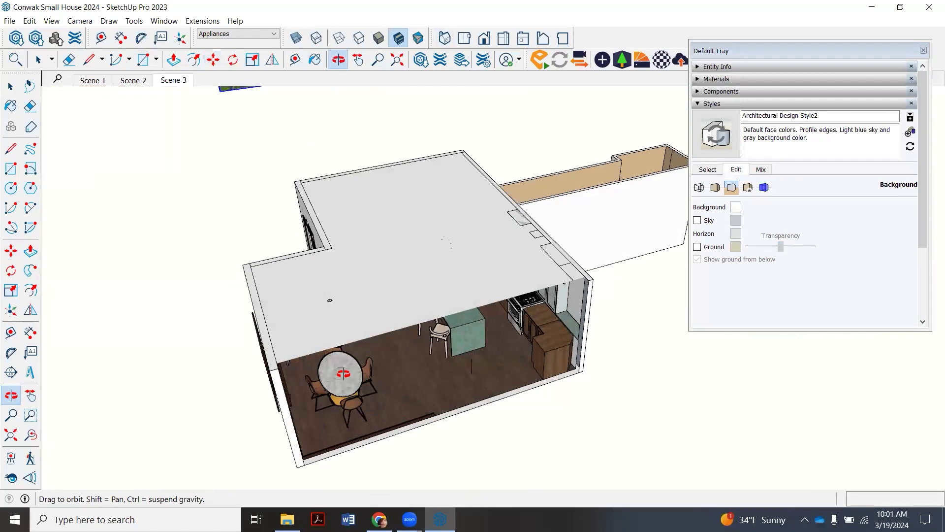
{"action": "scroll", "coordinate": [341, 373], "scroll_direction": "down", "scroll_amount": 4}
{"action": "left_click", "coordinate": [214, 59]}
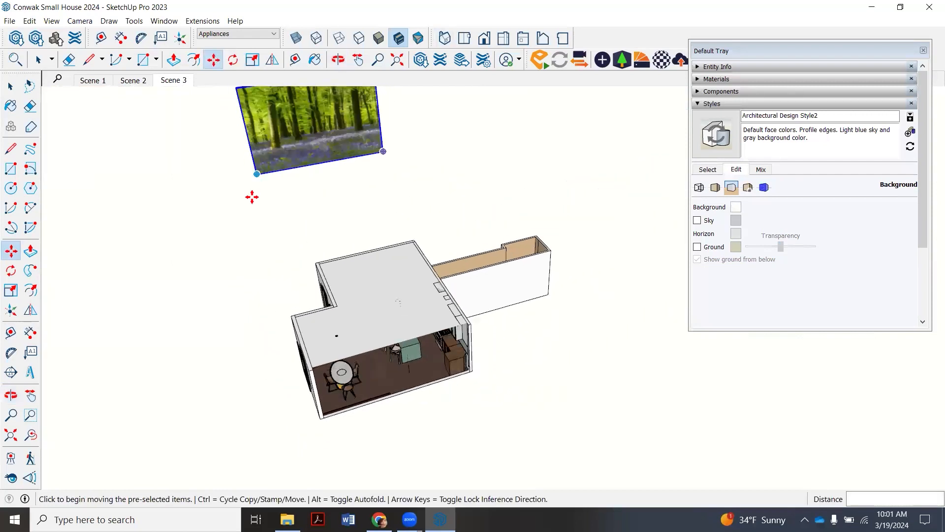
{"action": "left_click", "coordinate": [271, 192]}
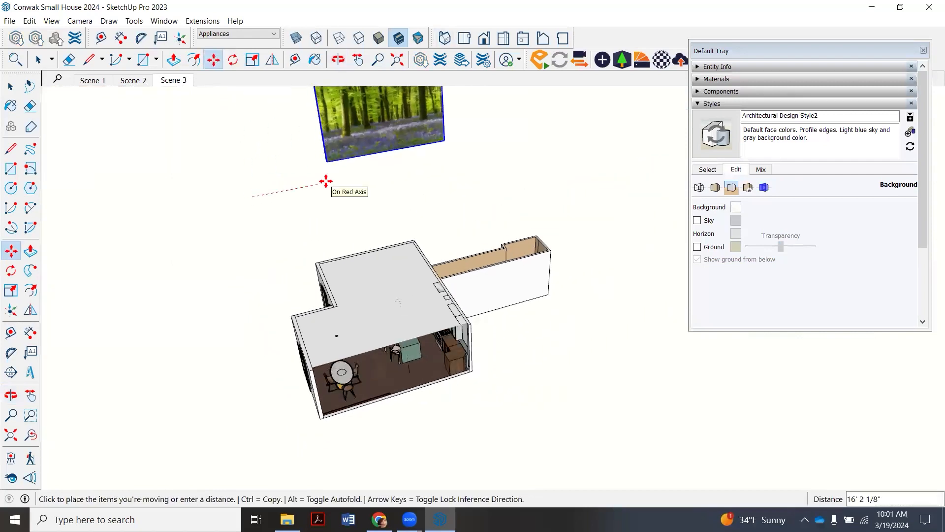
{"action": "left_click", "coordinate": [319, 182]}
{"action": "left_click", "coordinate": [177, 81]}
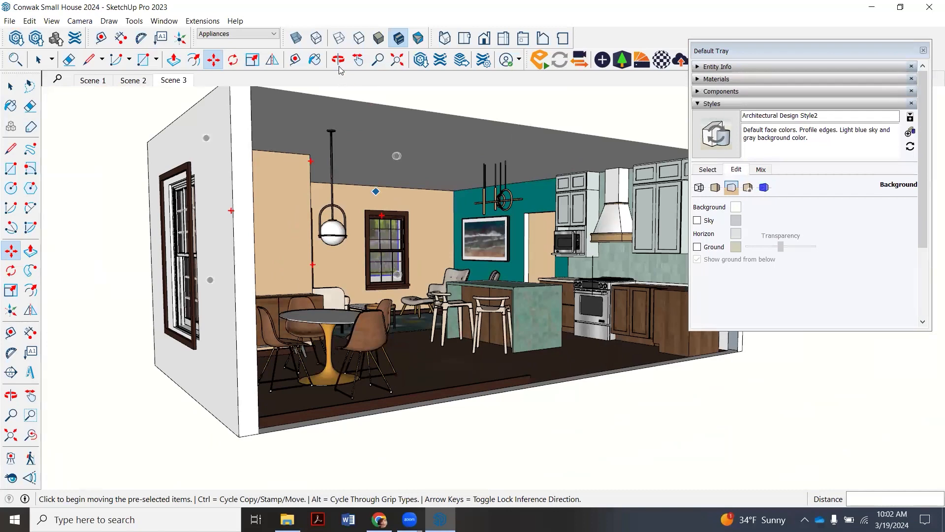
- Lower the backdrop vertically by about 5' 4" and check it through the windows from Scene 3
{"action": "left_click", "coordinate": [338, 60]}
{"action": "left_click_drag", "start_coordinate": [350, 275], "coordinate": [352, 345]}
{"action": "scroll", "coordinate": [352, 346], "scroll_direction": "down", "scroll_amount": 5}
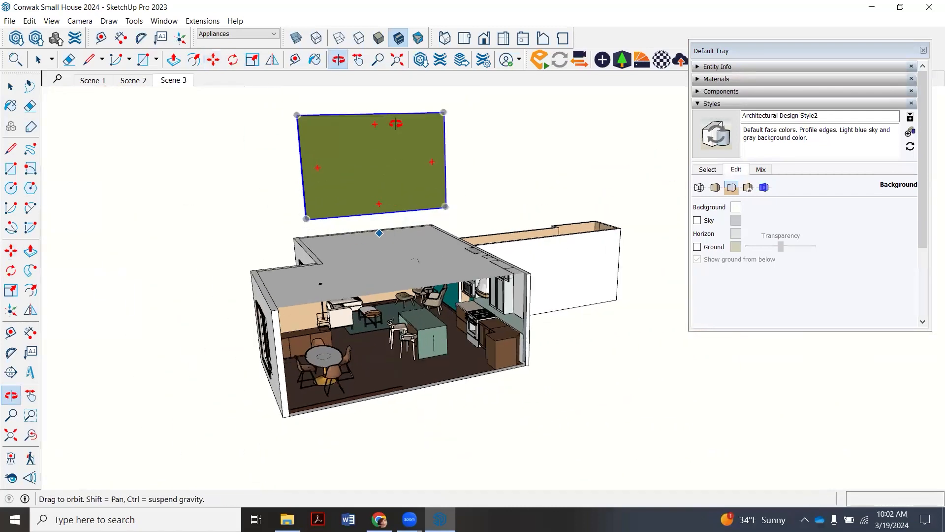
{"action": "scroll", "coordinate": [395, 123], "scroll_direction": "up", "scroll_amount": 3}
{"action": "left_click", "coordinate": [215, 61]}
{"action": "left_click", "coordinate": [487, 147]}
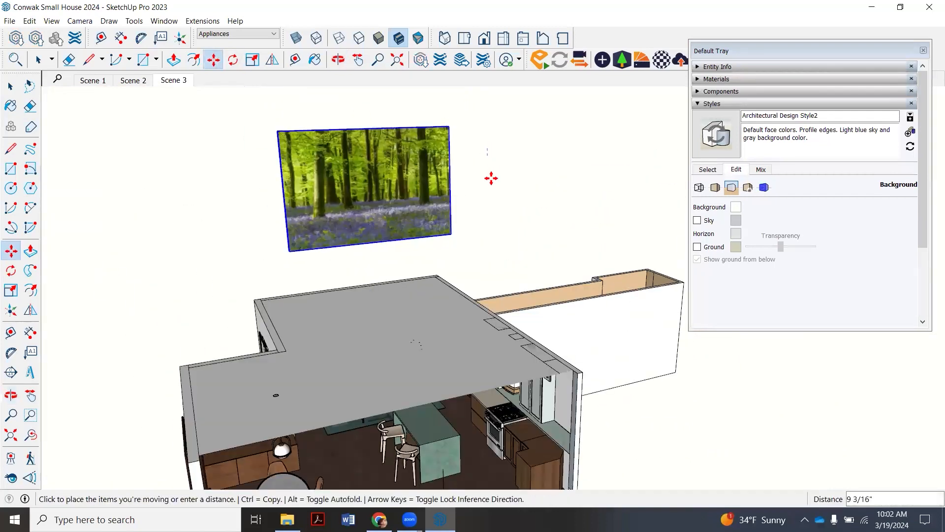
{"action": "left_click", "coordinate": [489, 206]}
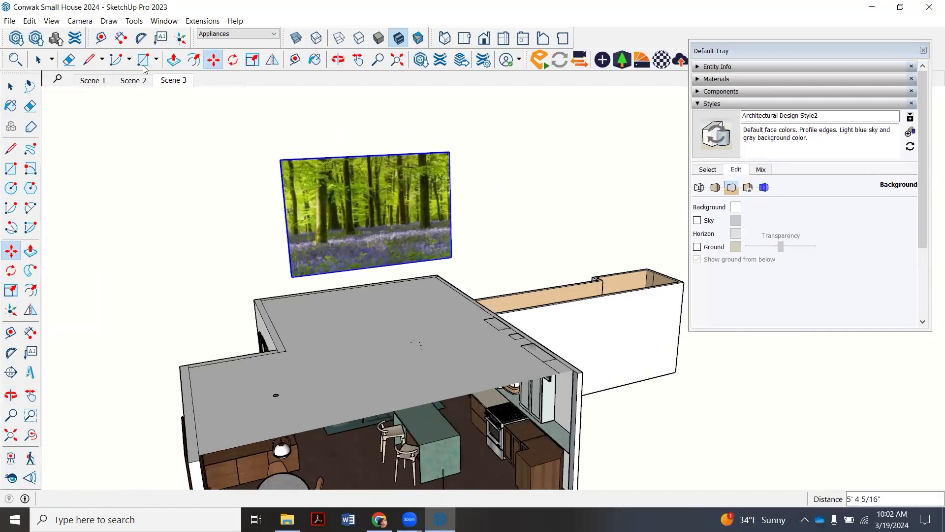
{"action": "left_click", "coordinate": [168, 82]}
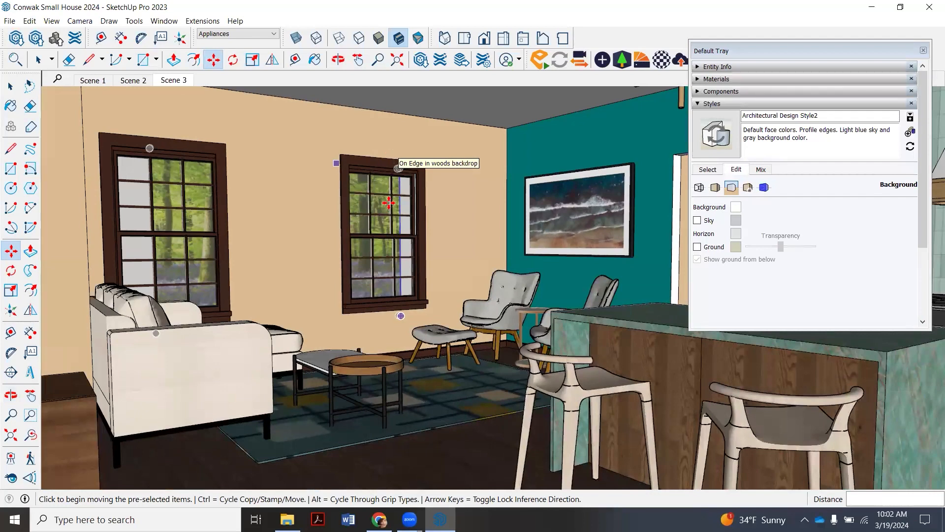
- Scale the backdrop up uniformly by a factor of about 1.15 from its upper corner
{"action": "scroll", "coordinate": [389, 203], "scroll_direction": "down", "scroll_amount": 5}
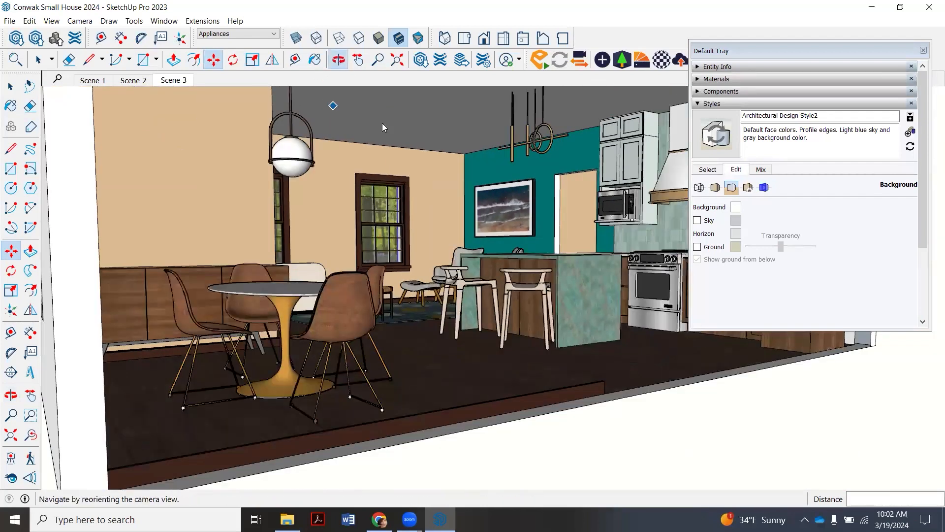
{"action": "left_click", "coordinate": [338, 60]}
{"action": "left_click_drag", "start_coordinate": [357, 245], "coordinate": [334, 360]}
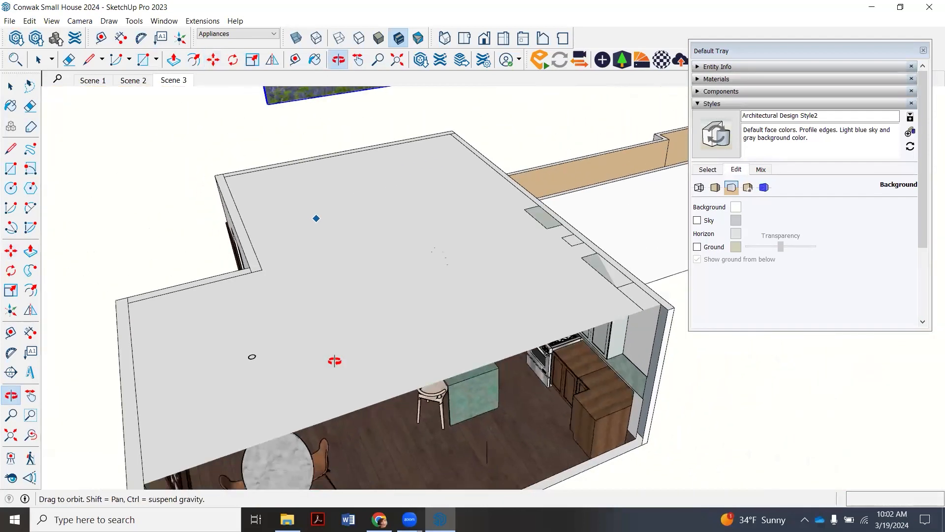
{"action": "scroll", "coordinate": [334, 361], "scroll_direction": "down", "scroll_amount": 8}
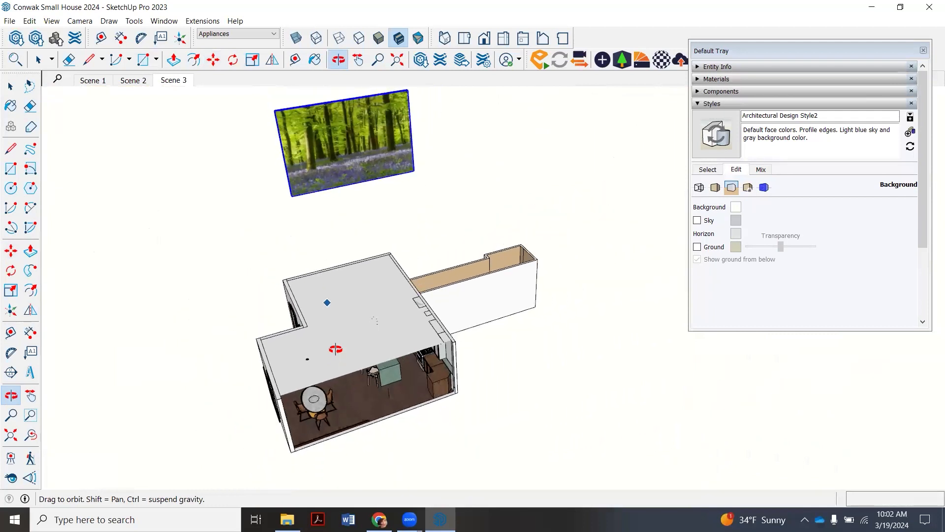
{"action": "scroll", "coordinate": [335, 356], "scroll_direction": "down", "scroll_amount": 2}
{"action": "left_click", "coordinate": [39, 59]}
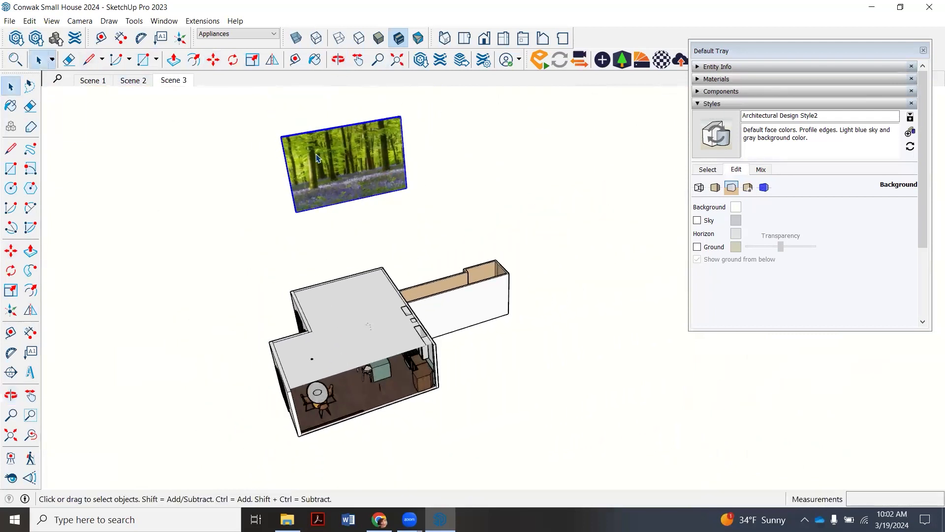
{"action": "key", "text": "s"}
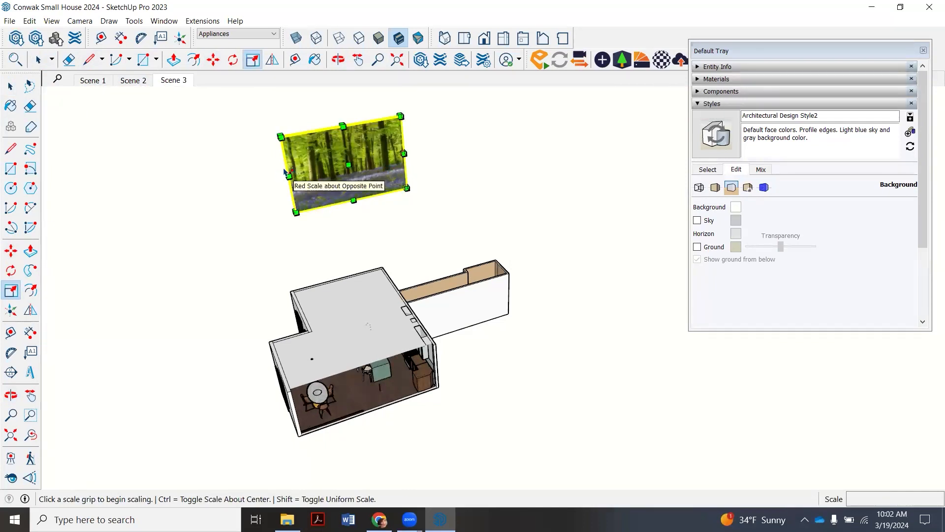
{"action": "left_click", "coordinate": [281, 136]}
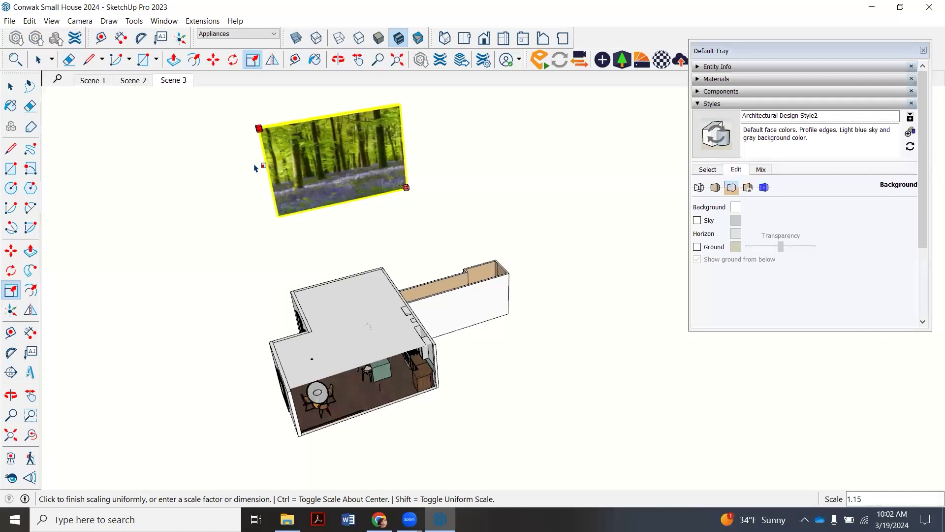
{"action": "left_click", "coordinate": [258, 129]}
- Widen the backdrop by scaling it along the red axis on its outer side, and check it from Scene 3
{"action": "scroll", "coordinate": [253, 170], "scroll_direction": "up", "scroll_amount": 5}
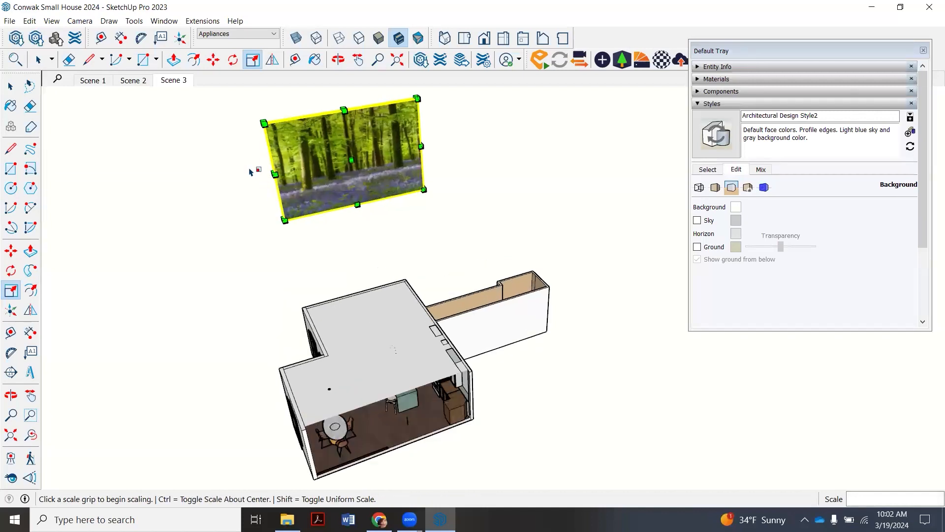
{"action": "scroll", "coordinate": [294, 178], "scroll_direction": "up", "scroll_amount": 6}
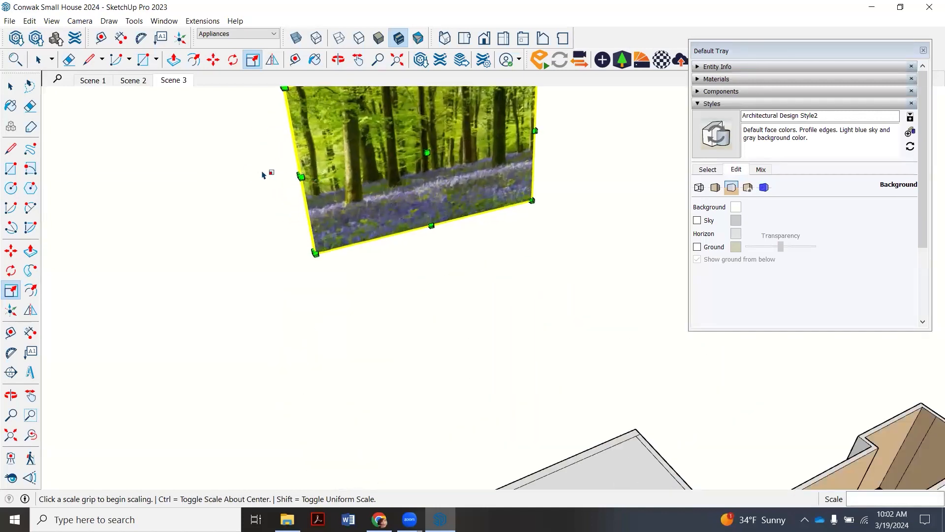
{"action": "left_click", "coordinate": [367, 182]}
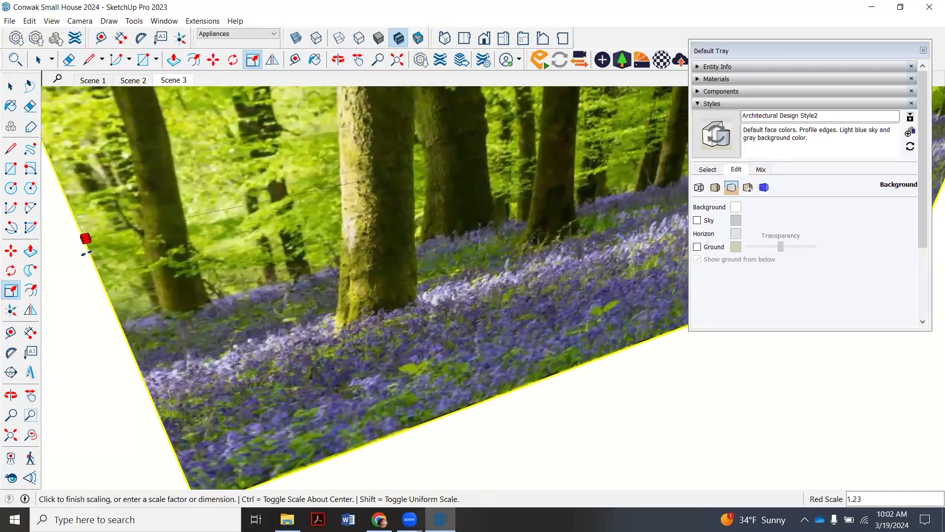
{"action": "left_click", "coordinate": [86, 252]}
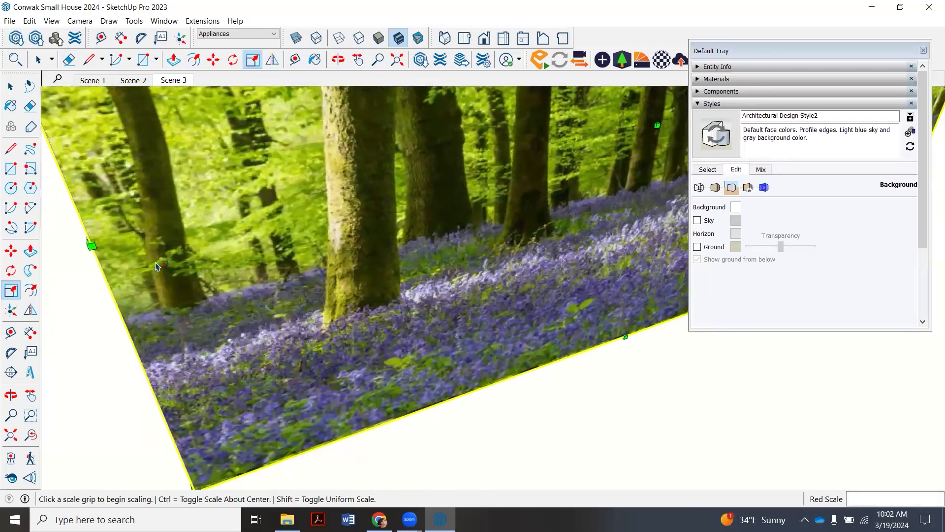
{"action": "scroll", "coordinate": [261, 187], "scroll_direction": "down", "scroll_amount": 6}
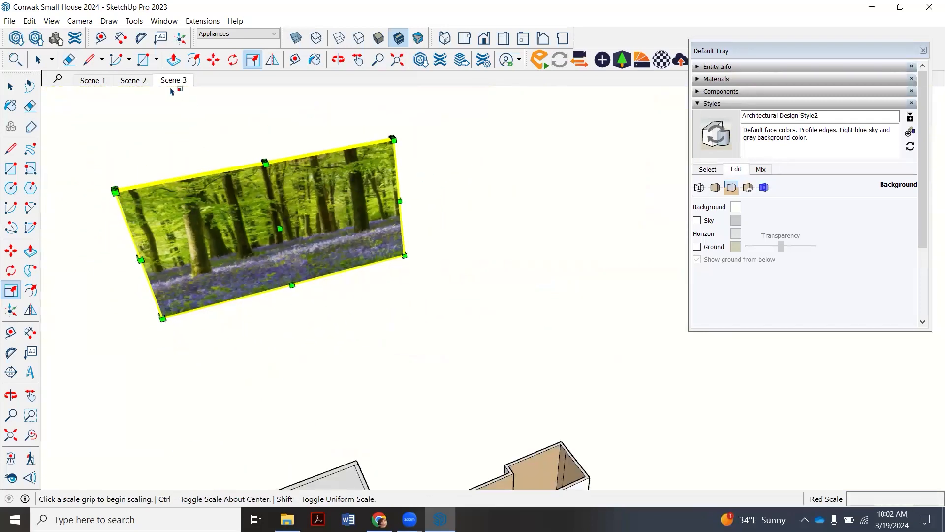
{"action": "left_click", "coordinate": [38, 60]}
{"action": "scroll", "coordinate": [341, 121], "scroll_direction": "up", "scroll_amount": 4}
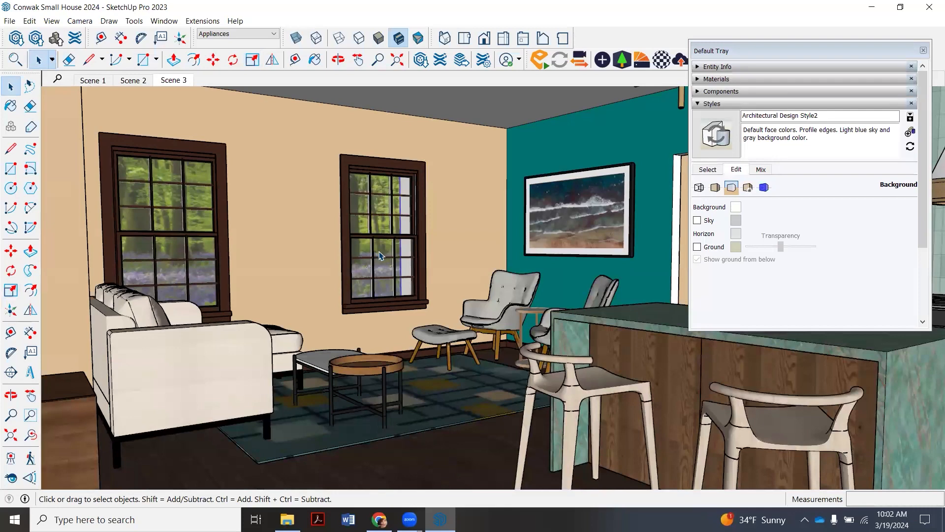
- Shift the widened backdrop about 2' 6" along the red axis to fill the second window, and check it from Scene 3
{"action": "scroll", "coordinate": [379, 256], "scroll_direction": "down", "scroll_amount": 5}
{"action": "left_click", "coordinate": [339, 59]}
{"action": "left_click_drag", "start_coordinate": [378, 129], "coordinate": [359, 406]}
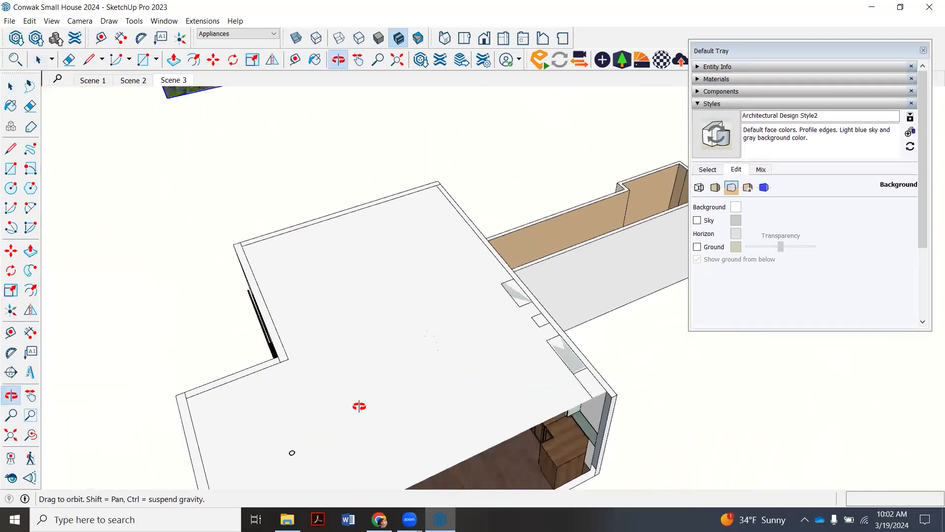
{"action": "scroll", "coordinate": [359, 405], "scroll_direction": "down", "scroll_amount": 4}
{"action": "scroll", "coordinate": [269, 89], "scroll_direction": "up", "scroll_amount": 2}
{"action": "left_click", "coordinate": [214, 59]}
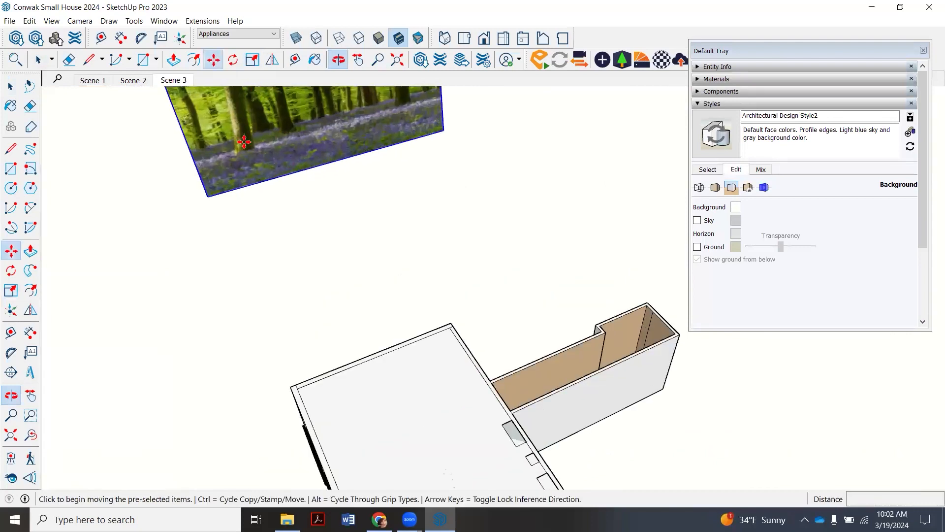
{"action": "left_click", "coordinate": [257, 241]}
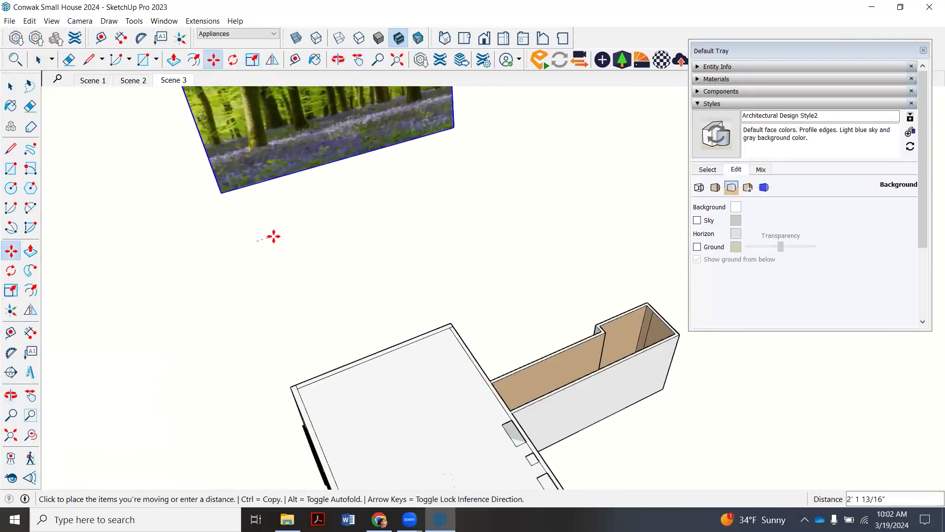
{"action": "left_click", "coordinate": [275, 237]}
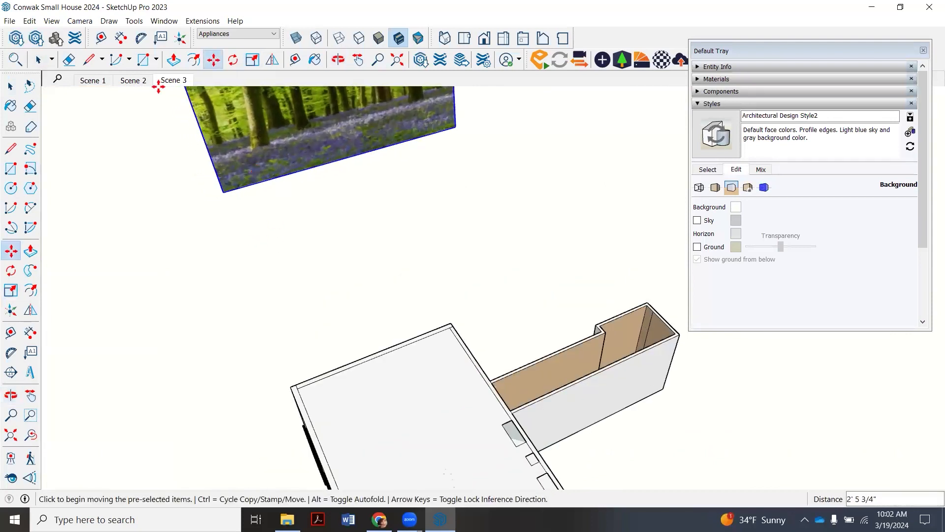
{"action": "left_click", "coordinate": [188, 74]}
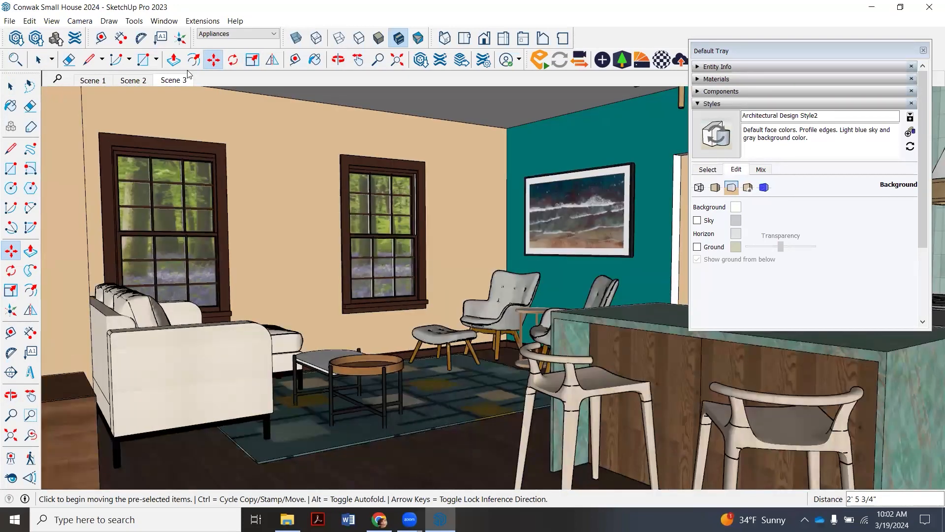
{"action": "left_click", "coordinate": [38, 60]}
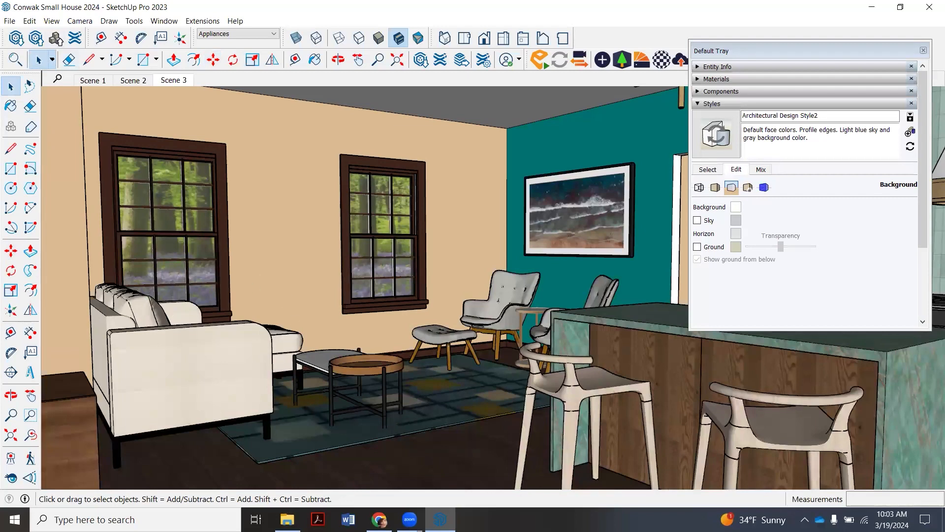
- Preview the forest-view-cabins image in the House Models folder and return to the model
{"action": "left_click", "coordinate": [287, 519]}
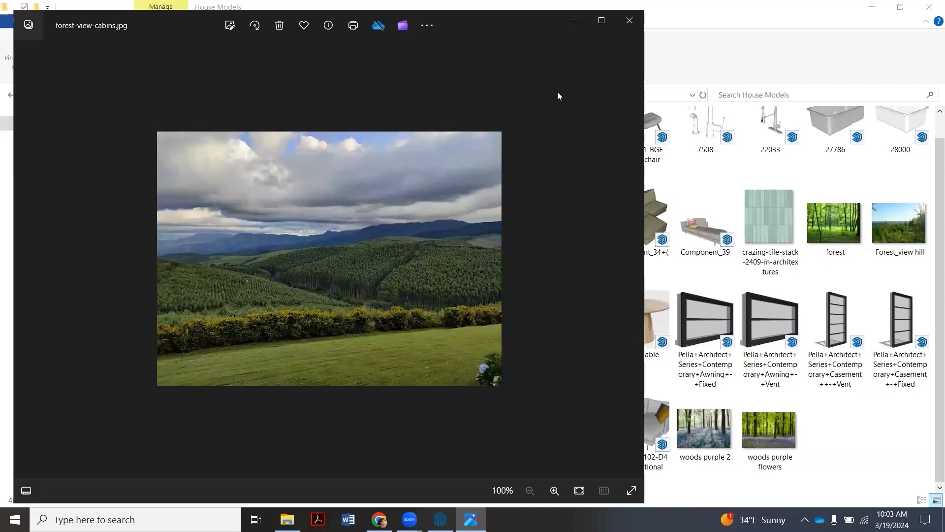
{"action": "left_click", "coordinate": [630, 22]}
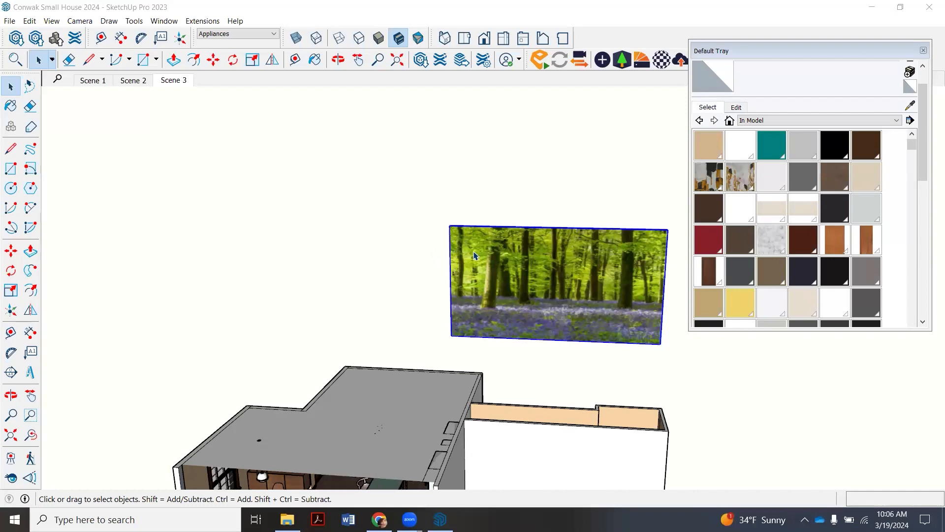
- Paste a copy of the woods backdrop in place and move it about 75' 3" along the red axis
{"action": "left_click", "coordinate": [402, 262]}
{"action": "left_click", "coordinate": [496, 252]}
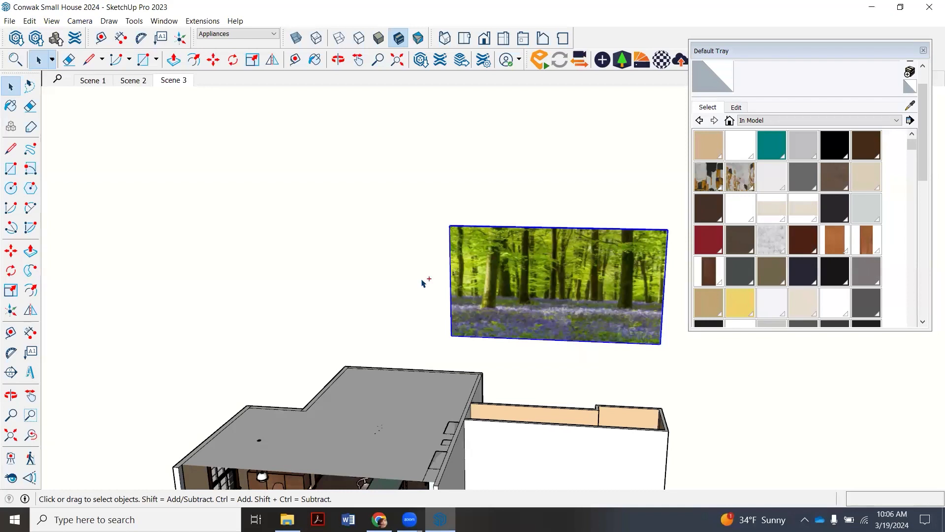
{"action": "left_click", "coordinate": [30, 21]}
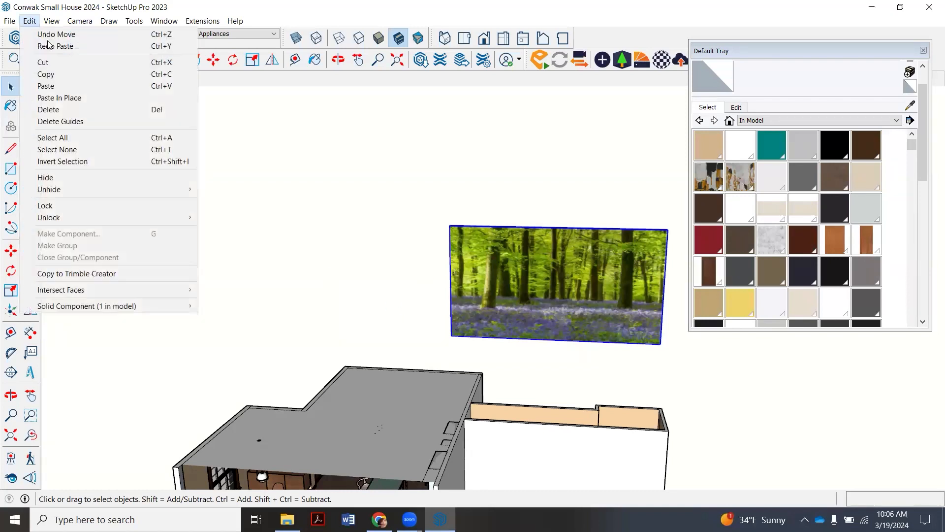
{"action": "left_click", "coordinate": [68, 97]}
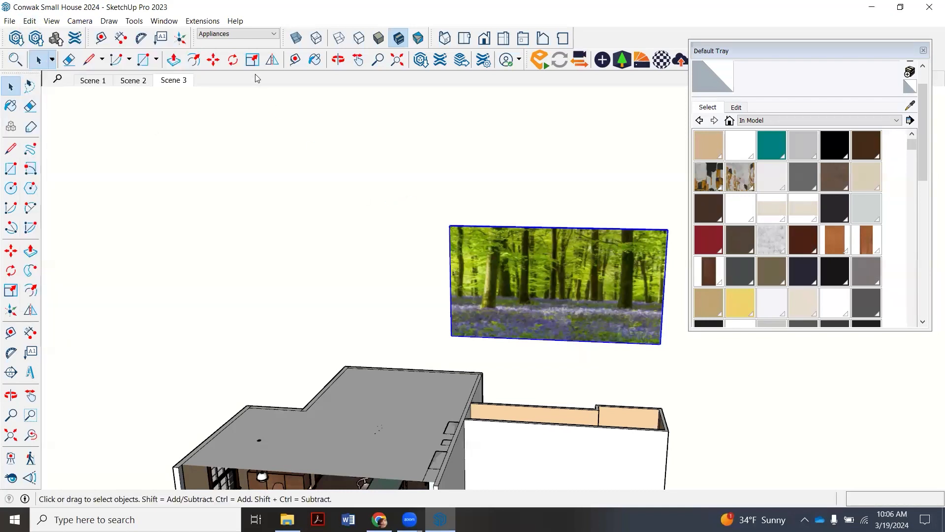
{"action": "left_click", "coordinate": [213, 60]}
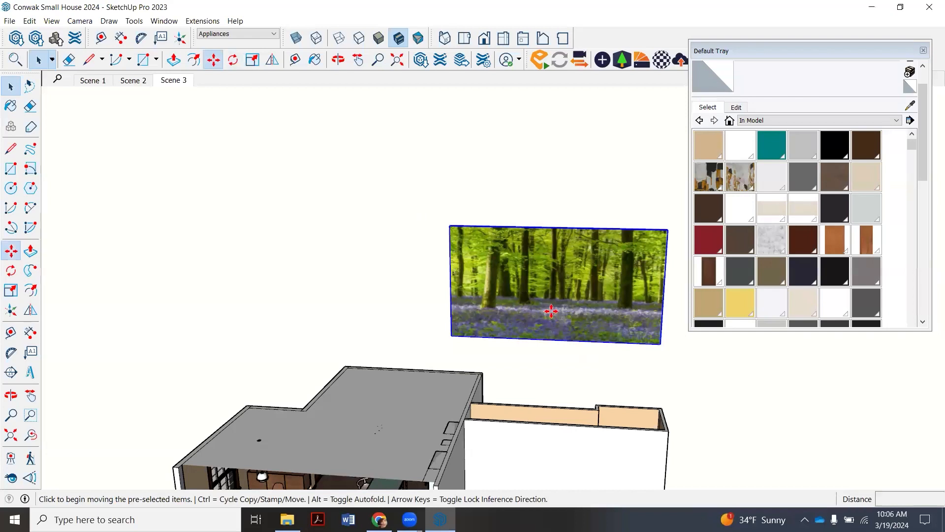
{"action": "left_click", "coordinate": [660, 342]}
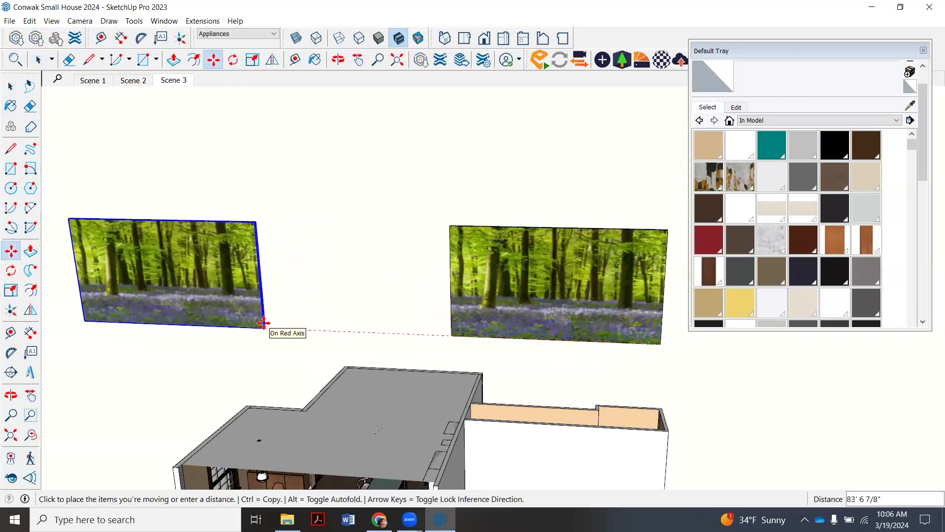
{"action": "left_click", "coordinate": [297, 324]}
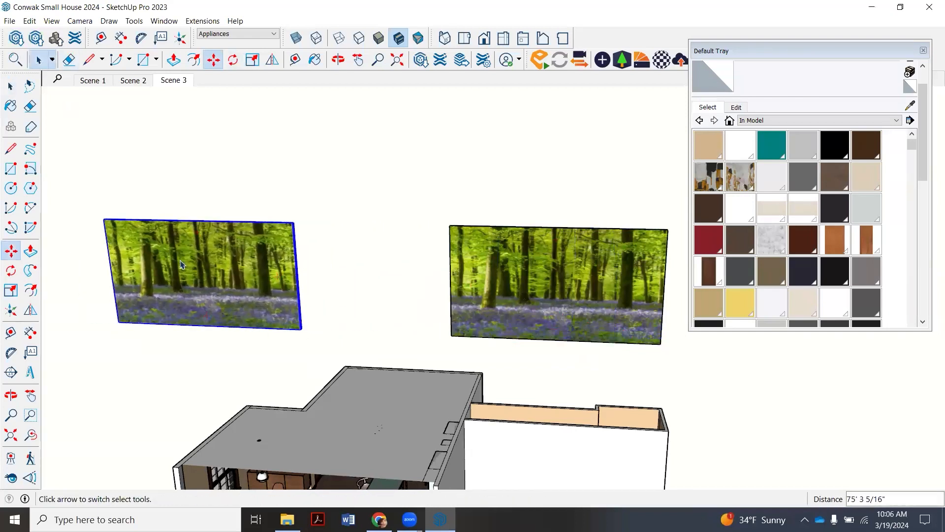
- Make the copied backdrop a unique component, independent of the original woods backdrop
{"action": "left_click", "coordinate": [38, 60]}
{"action": "scroll", "coordinate": [448, 276], "scroll_direction": "down", "scroll_amount": 3}
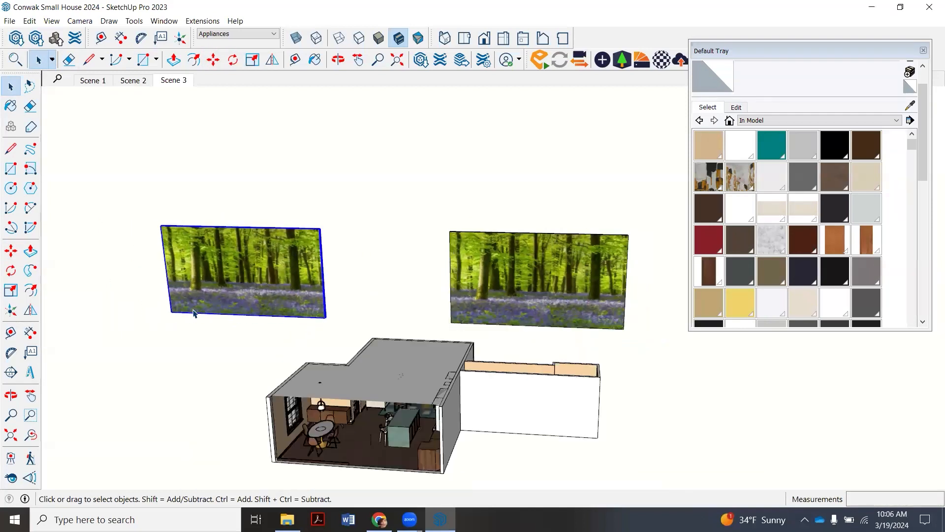
{"action": "scroll", "coordinate": [194, 314], "scroll_direction": "up", "scroll_amount": 4}
{"action": "scroll", "coordinate": [194, 315], "scroll_direction": "down", "scroll_amount": 1}
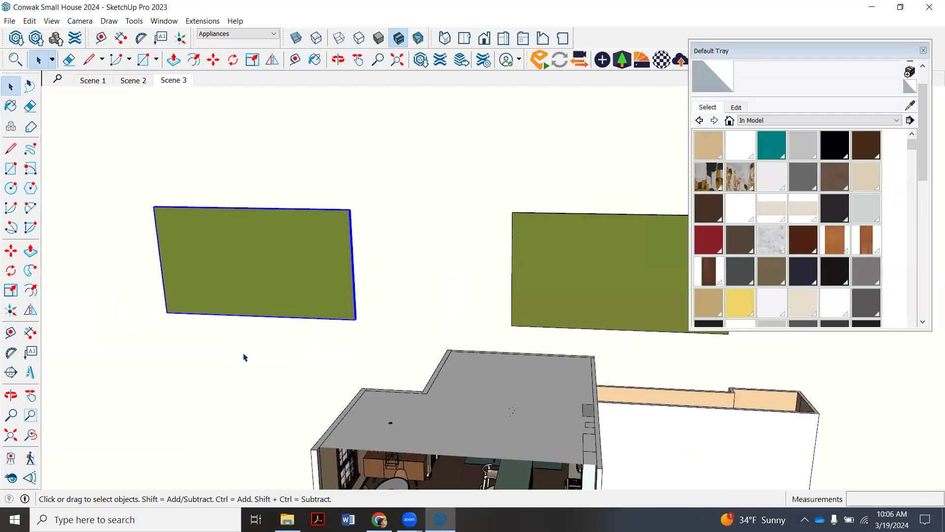
{"action": "left_click", "coordinate": [283, 284]}
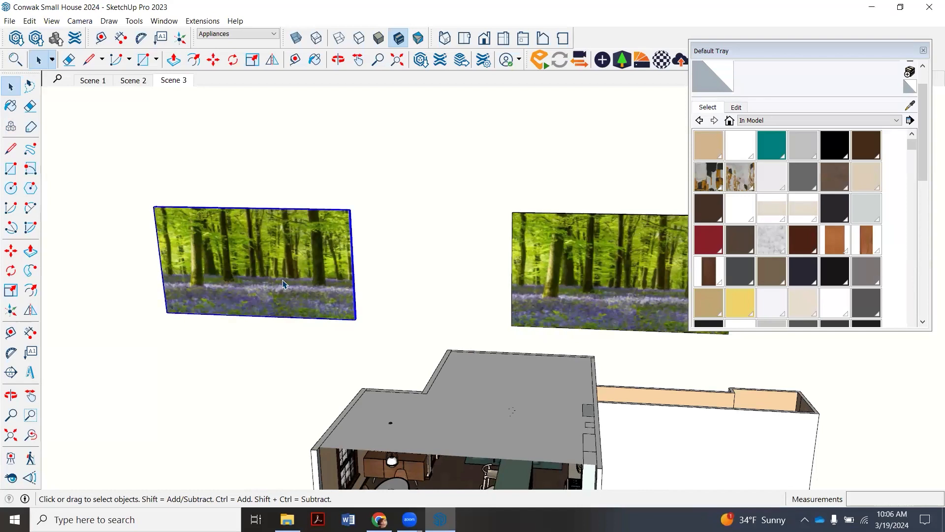
{"action": "right_click", "coordinate": [283, 284]}
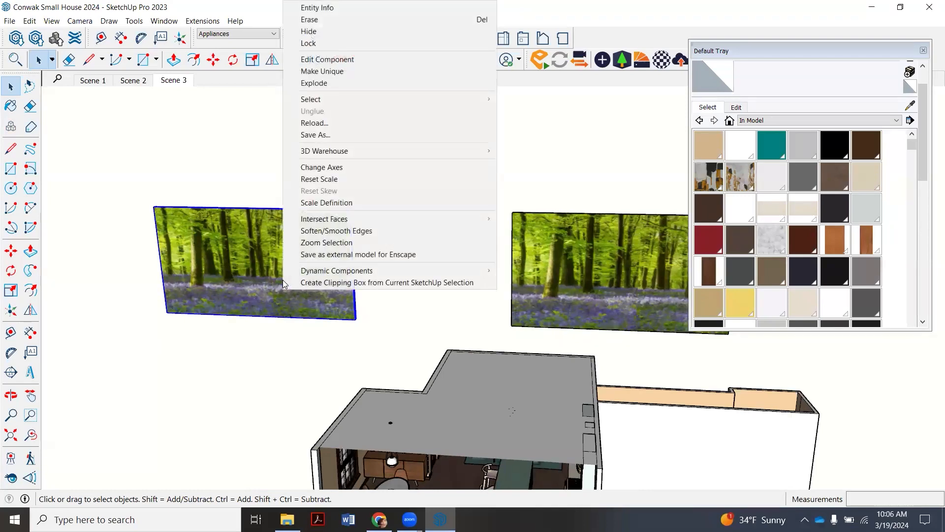
{"action": "left_click", "coordinate": [363, 72]}
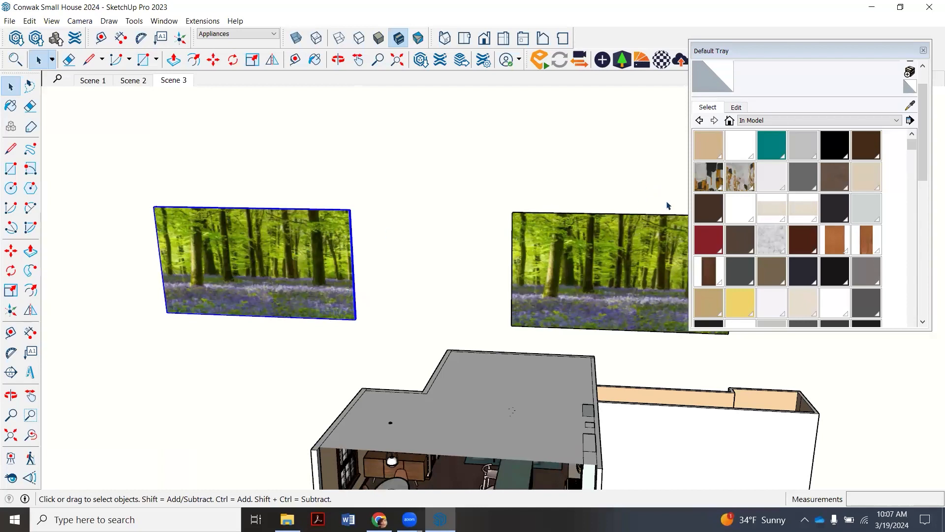
- Open the copied backdrop for editing and sample its woods material as the active paint material
{"action": "scroll", "coordinate": [783, 177], "scroll_direction": "down", "scroll_amount": 8}
{"action": "scroll", "coordinate": [793, 196], "scroll_direction": "up", "scroll_amount": 8}
{"action": "right_click", "coordinate": [284, 256]}
{"action": "left_click", "coordinate": [374, 58]}
{"action": "left_click", "coordinate": [315, 60]}
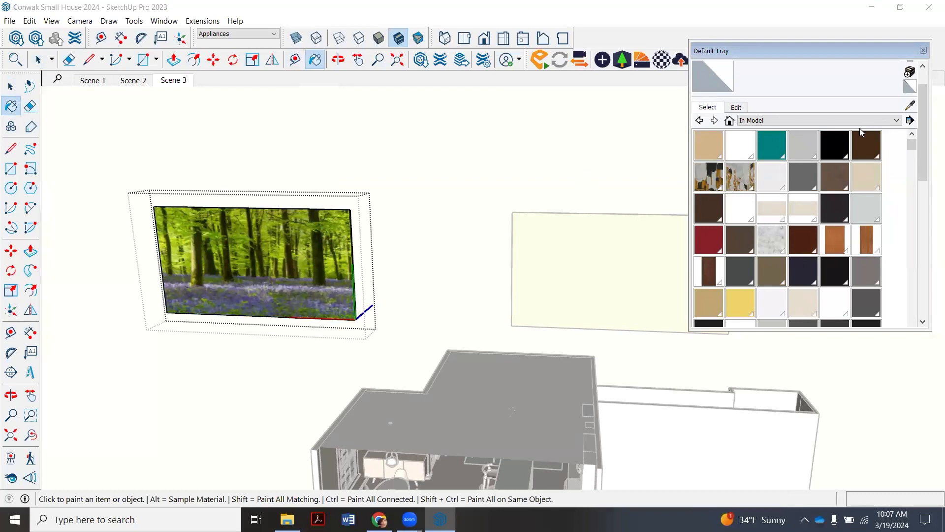
{"action": "scroll", "coordinate": [902, 153], "scroll_direction": "down", "scroll_amount": 2}
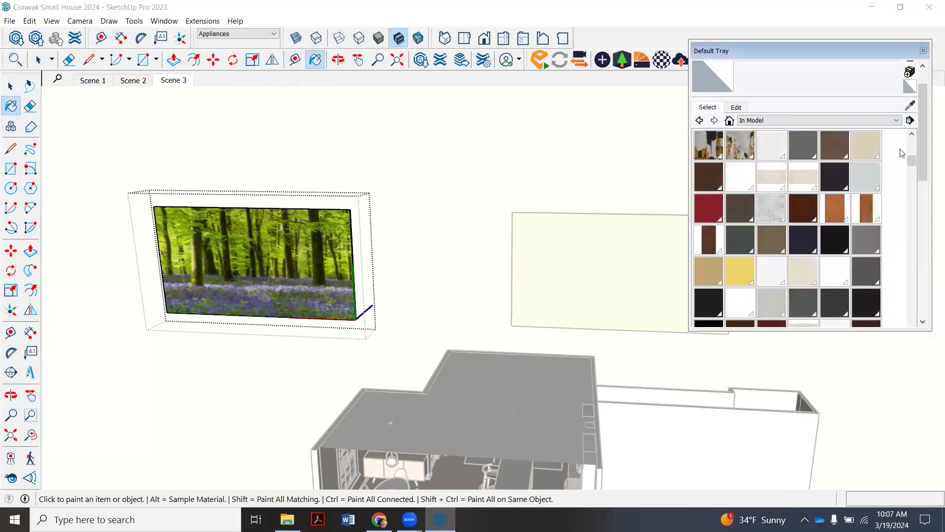
{"action": "scroll", "coordinate": [902, 153], "scroll_direction": "up", "scroll_amount": 2}
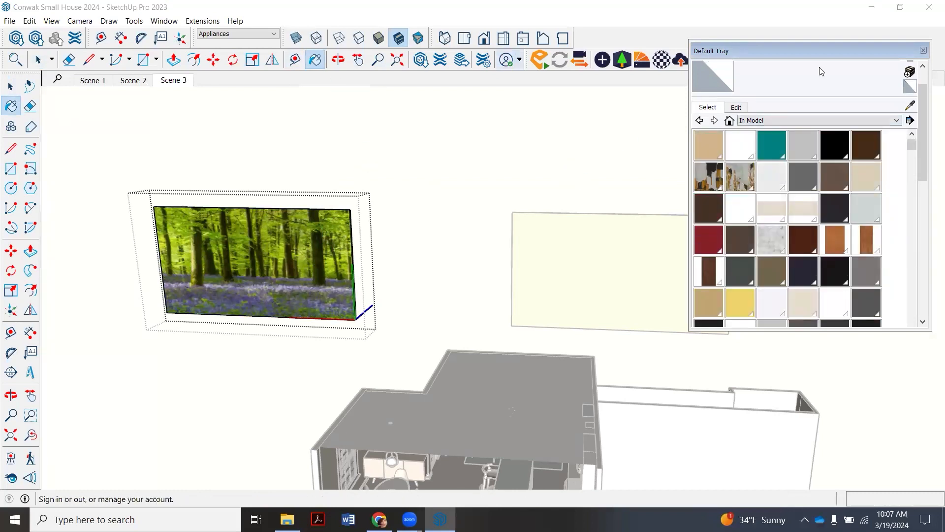
{"action": "left_click", "coordinate": [910, 105]}
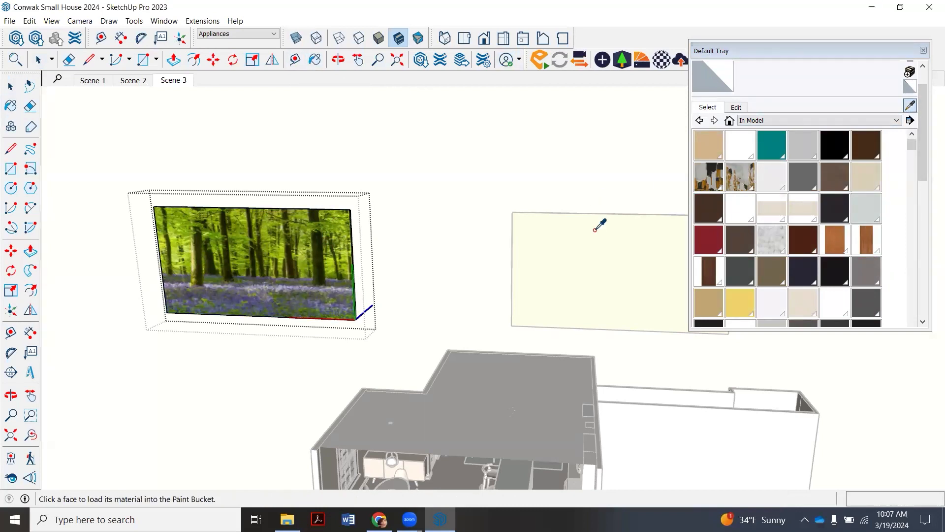
{"action": "left_click", "coordinate": [320, 239]}
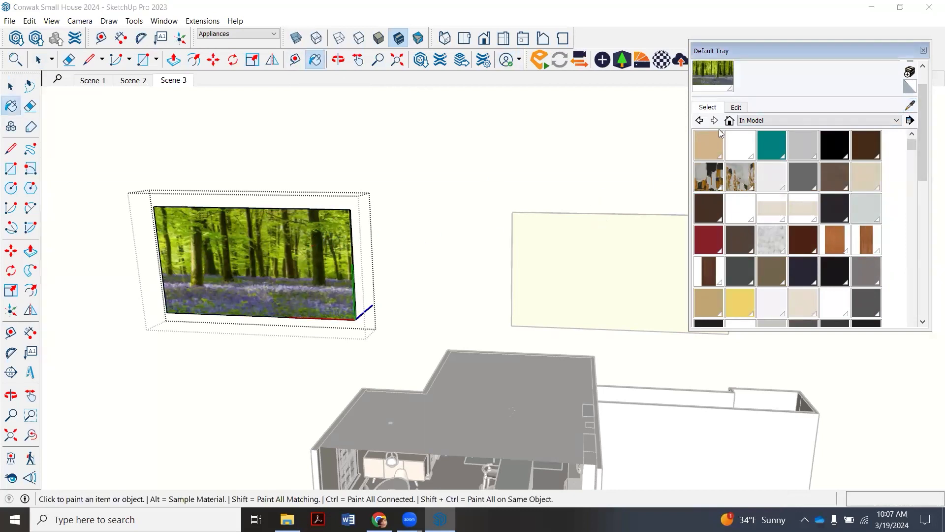
- Start a new material from the sampled one, name it "Hill view", and load forest-view-cabins.jpg as its texture image
{"action": "scroll", "coordinate": [901, 109], "scroll_direction": "up", "scroll_amount": 1}
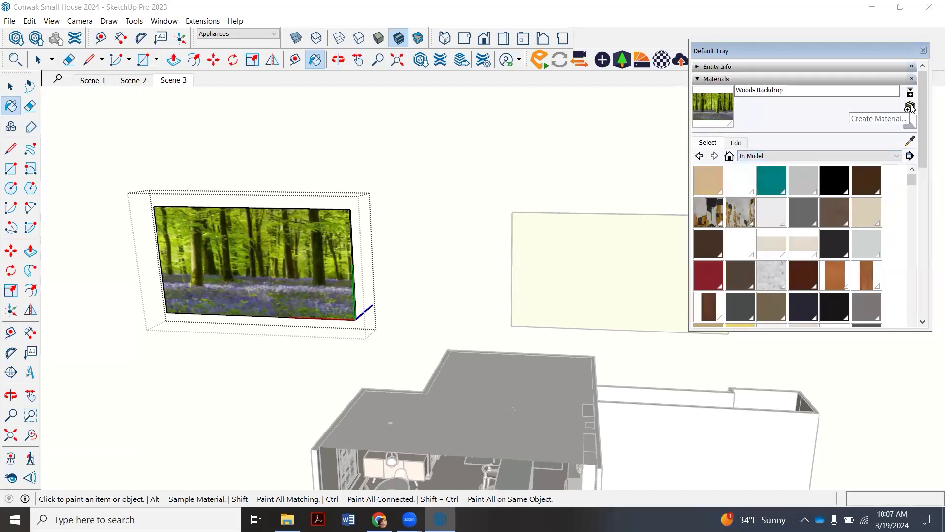
{"action": "left_click", "coordinate": [911, 108]}
{"action": "left_click_drag", "start_coordinate": [492, 164], "coordinate": [415, 144]}
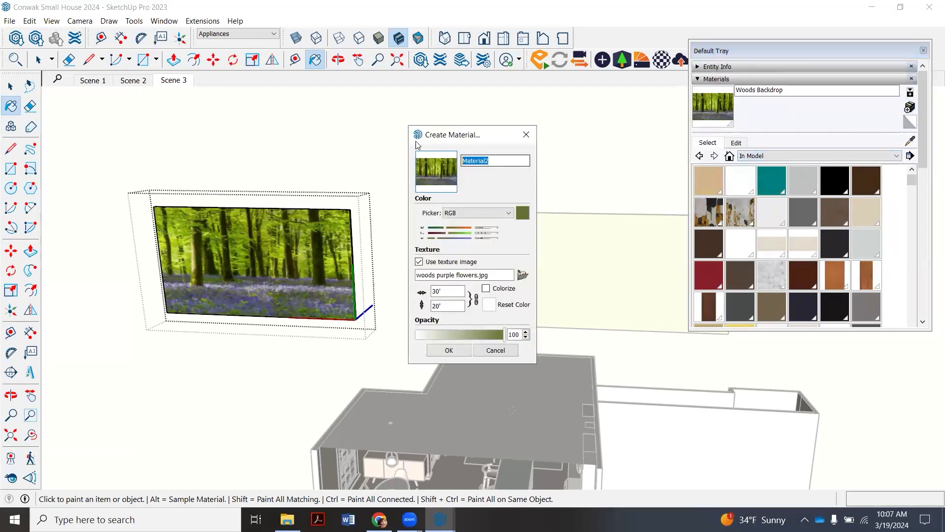
{"action": "type", "text": "Hill view"}
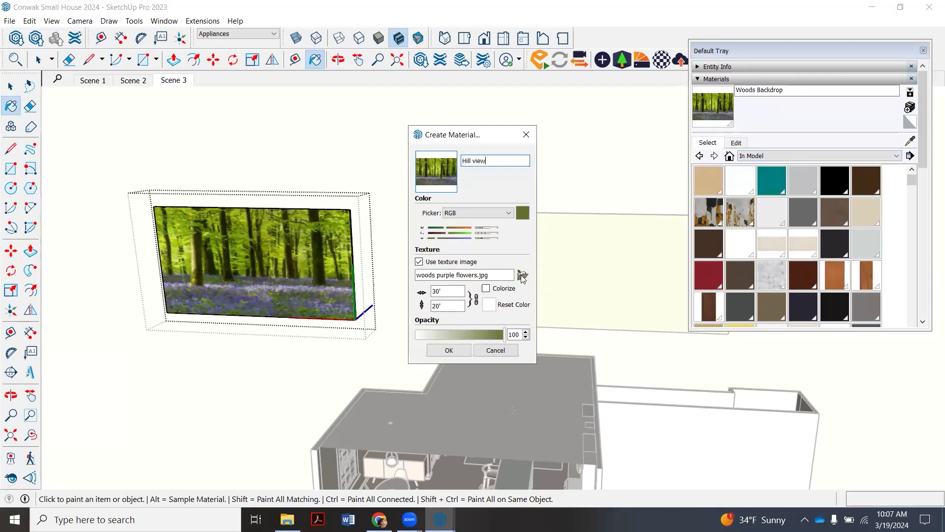
{"action": "key", "text": "Return"}
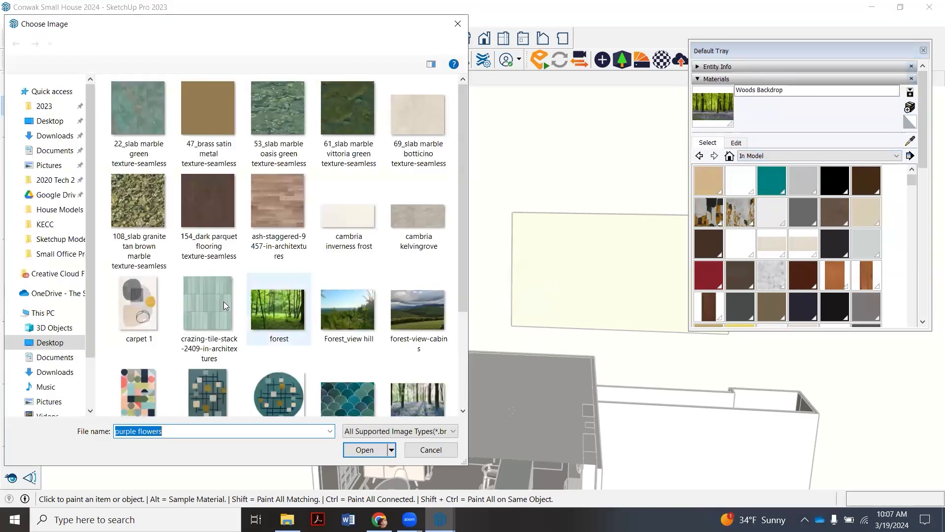
{"action": "scroll", "coordinate": [229, 309], "scroll_direction": "down", "scroll_amount": 3}
{"action": "left_click", "coordinate": [445, 187]}
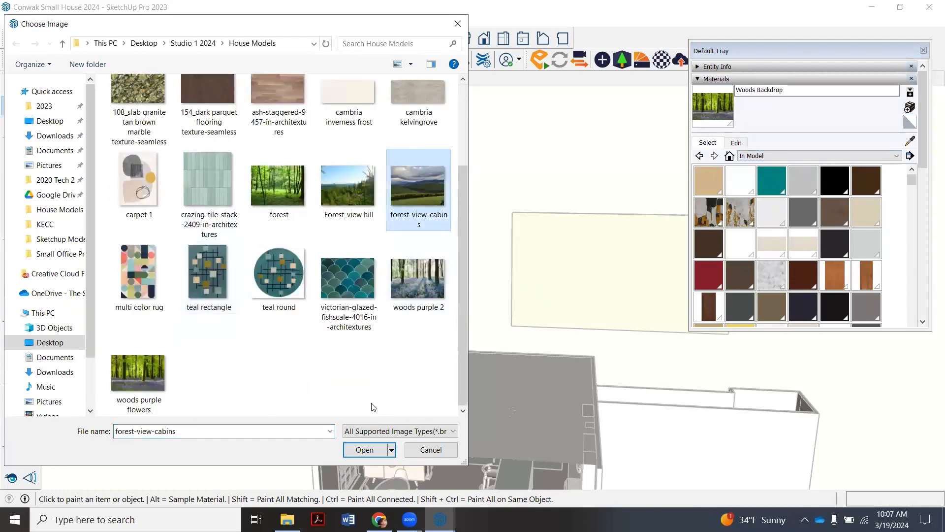
{"action": "left_click", "coordinate": [364, 450]}
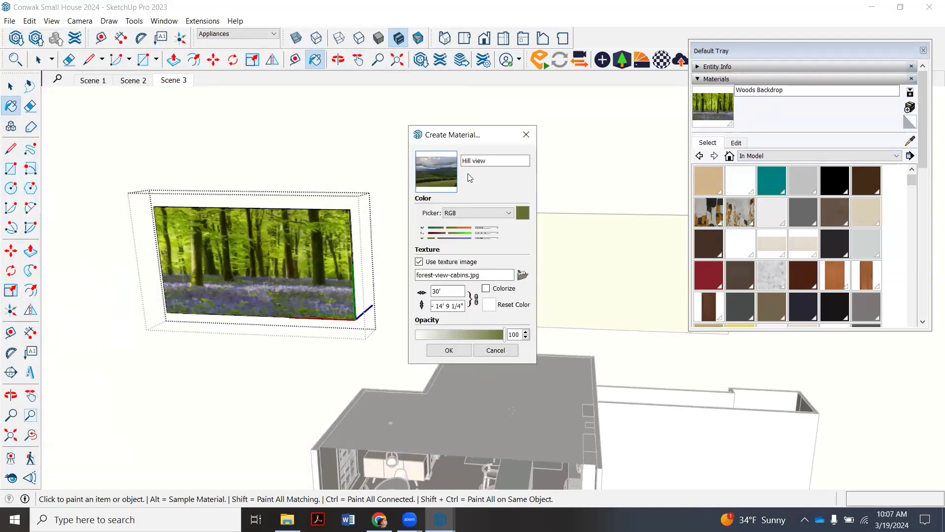
- Unlock the texture's aspect ratio, set its height to 20', and paint the copied backdrop's face with the Hill view material
{"action": "left_click", "coordinate": [477, 301]}
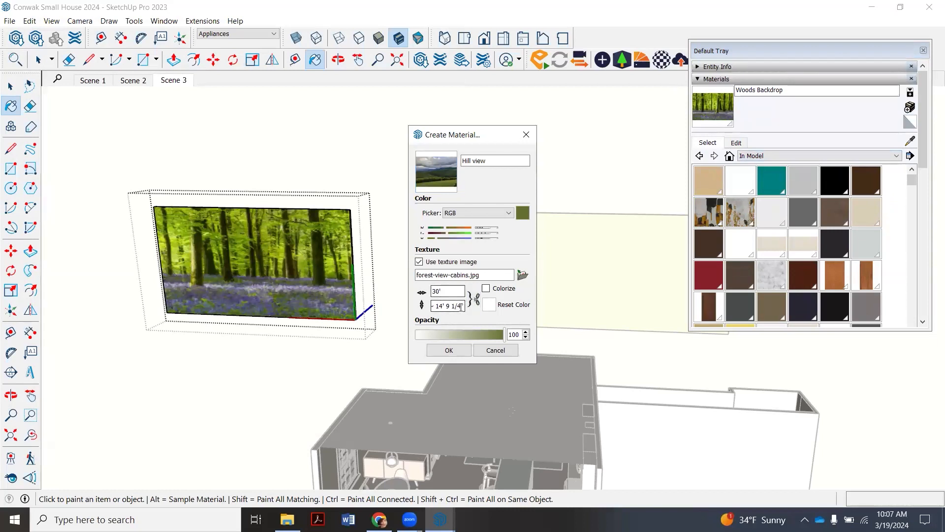
{"action": "key", "text": "Tab"}
{"action": "type", "text": "2"}
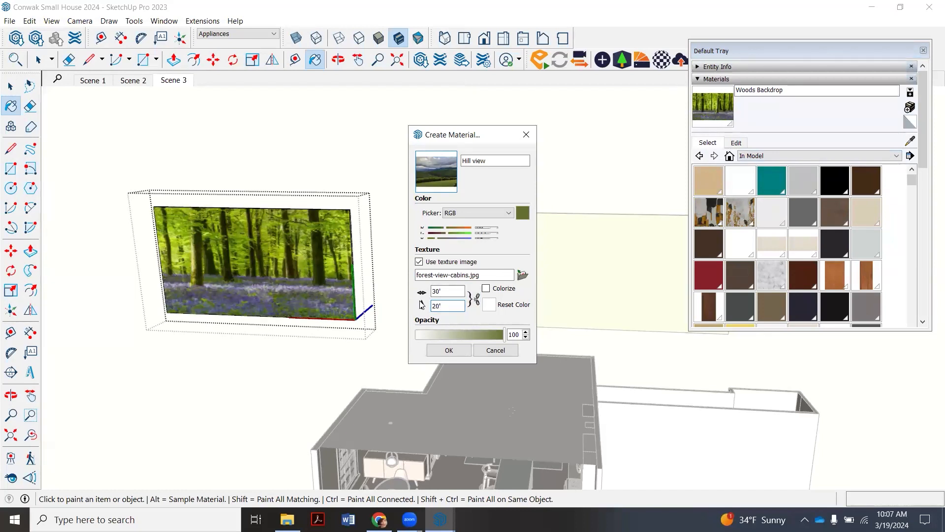
{"action": "left_click", "coordinate": [446, 350]}
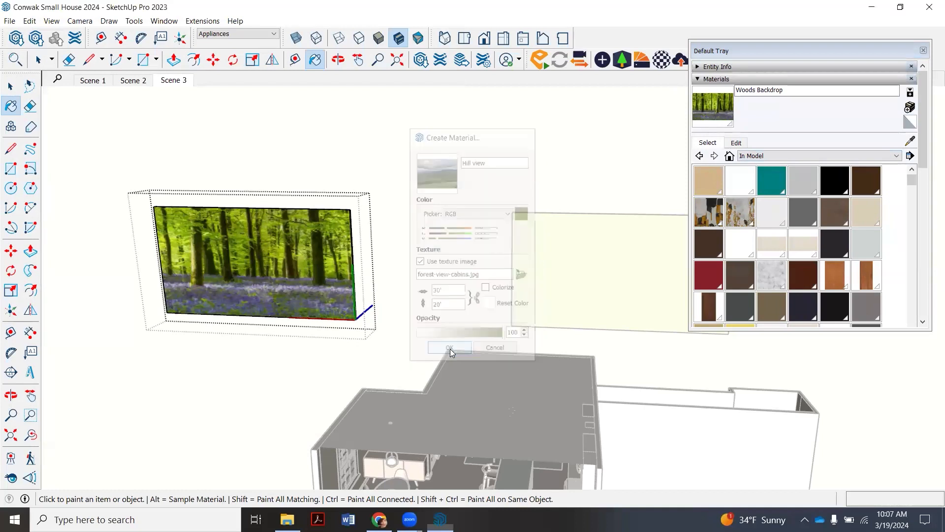
{"action": "left_click", "coordinate": [285, 254]}
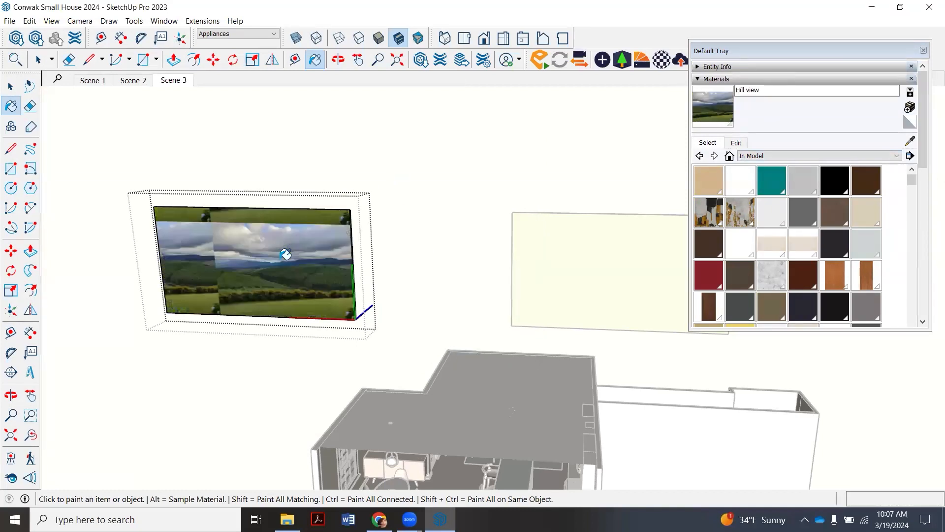
- Position the Hill view texture so a single image fills the copied backdrop's face, and finish editing the component
{"action": "left_click", "coordinate": [38, 60]}
{"action": "left_click", "coordinate": [302, 285]}
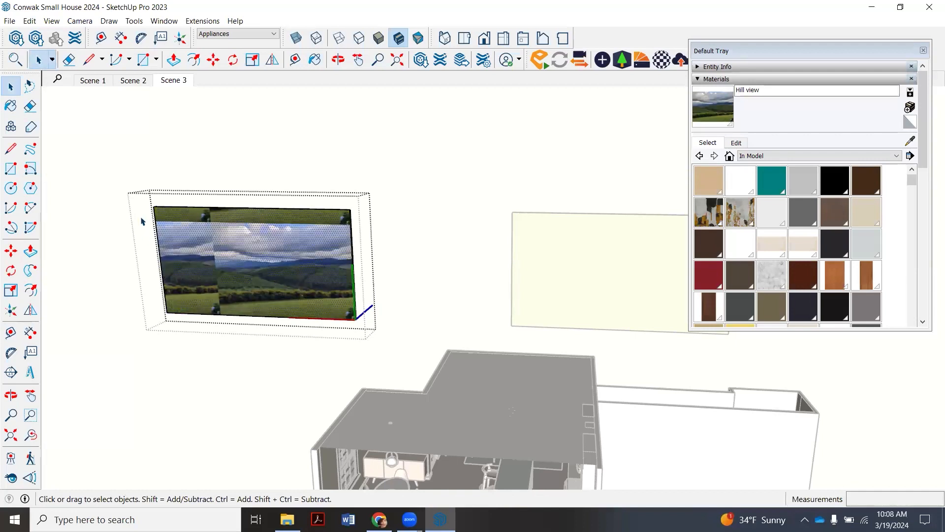
{"action": "right_click", "coordinate": [264, 261]}
{"action": "mouse_move", "coordinate": [334, 399]}
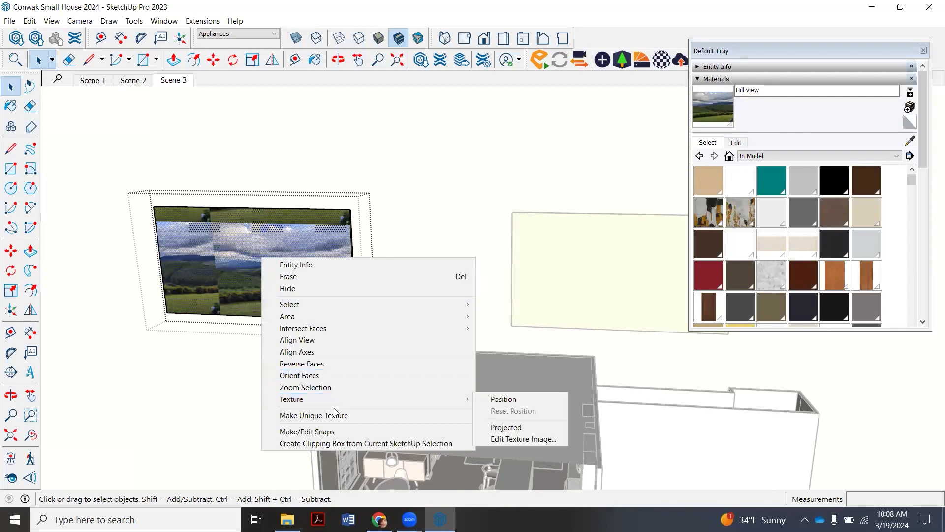
{"action": "left_click", "coordinate": [504, 399]}
{"action": "left_click_drag", "start_coordinate": [281, 271], "coordinate": [250, 270]}
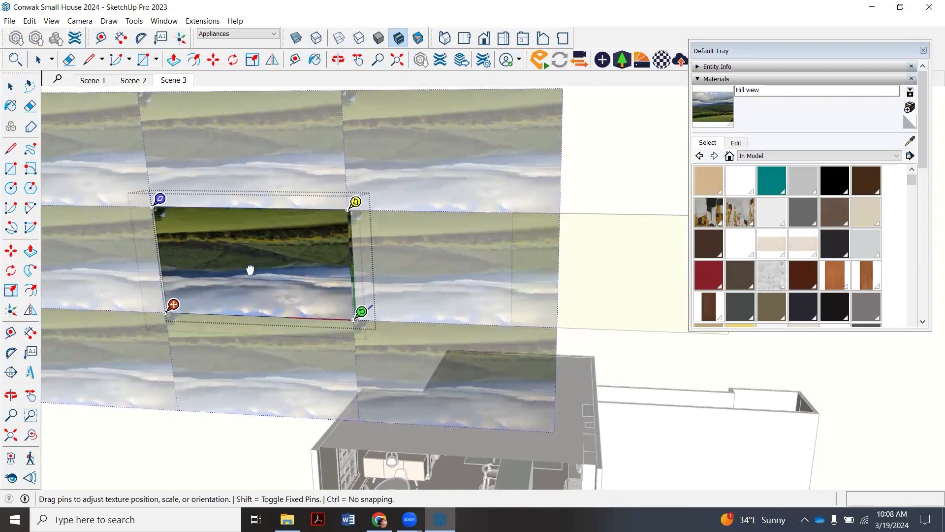
{"action": "left_click", "coordinate": [38, 59]}
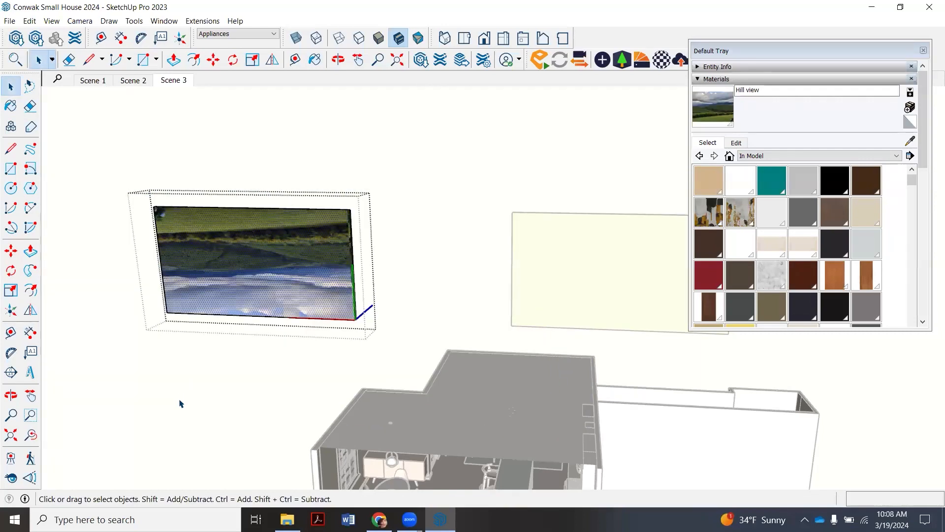
{"action": "left_click", "coordinate": [180, 402]}
- Rotate the Hill view backdrop 180° within its vertical plane so the sky is at the top
{"action": "left_click", "coordinate": [308, 267]}
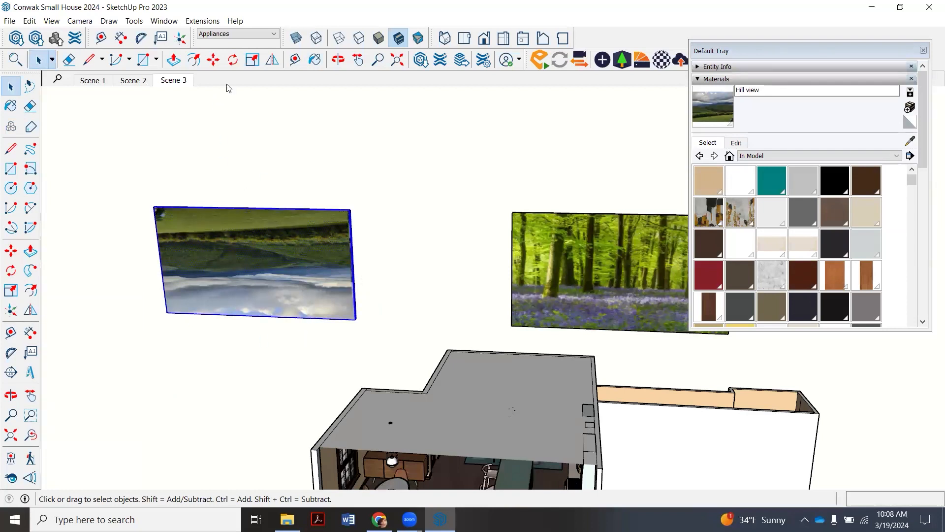
{"action": "left_click", "coordinate": [234, 60]}
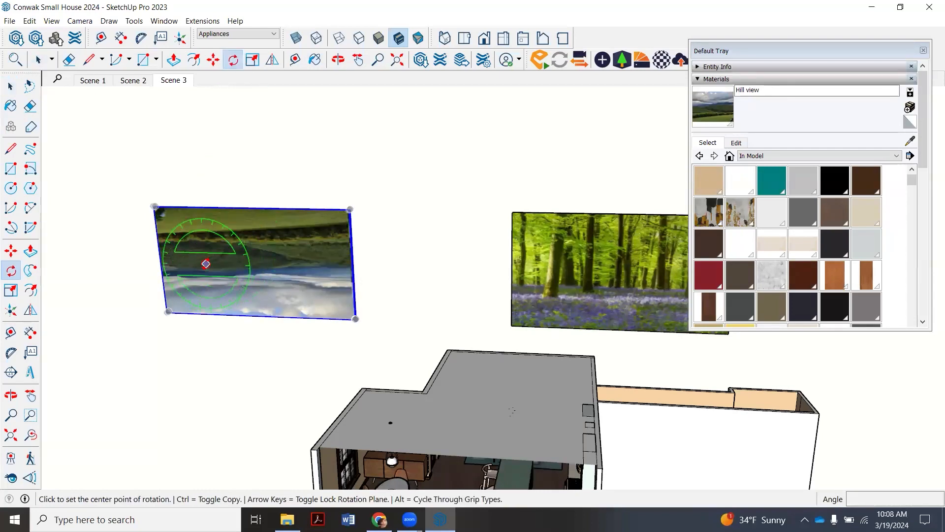
{"action": "left_click", "coordinate": [206, 263]}
{"action": "left_click", "coordinate": [272, 265]}
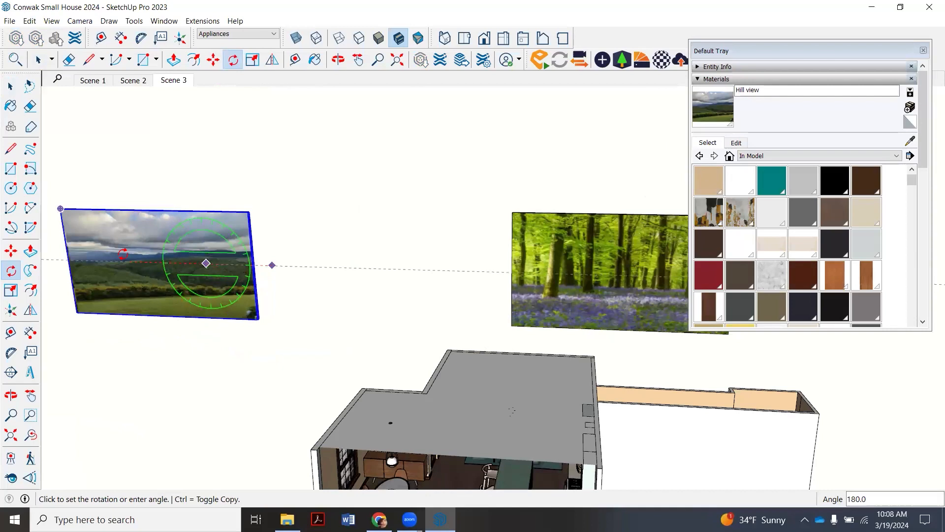
{"action": "left_click", "coordinate": [121, 254]}
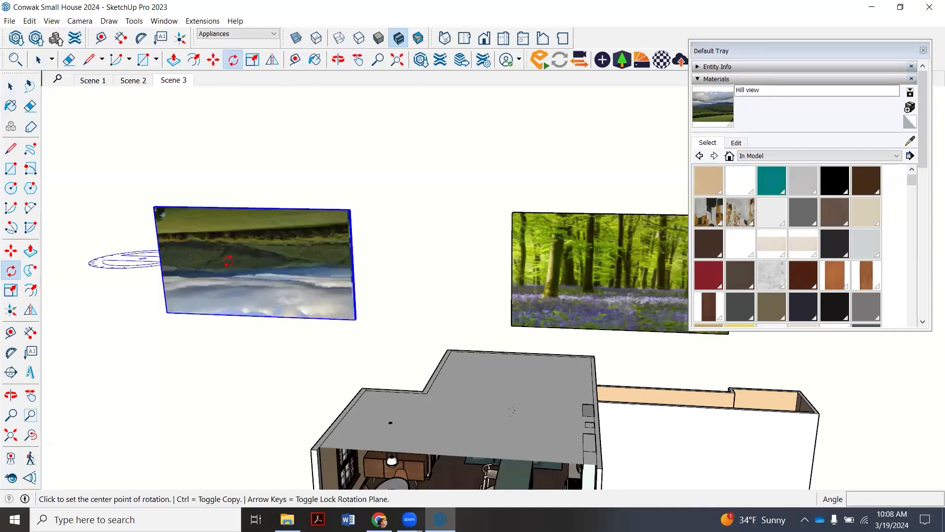
{"action": "left_click", "coordinate": [275, 268]}
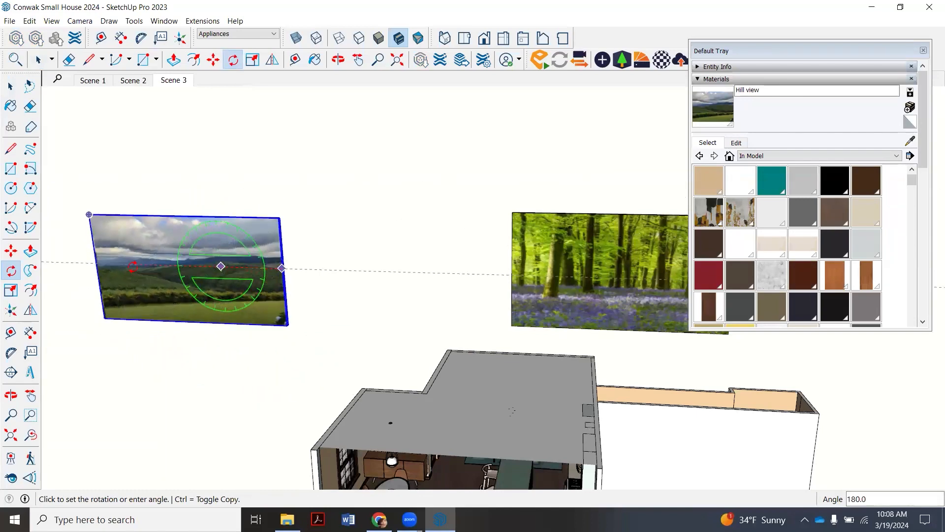
{"action": "left_click", "coordinate": [132, 267]}
{"action": "left_click", "coordinate": [37, 60]}
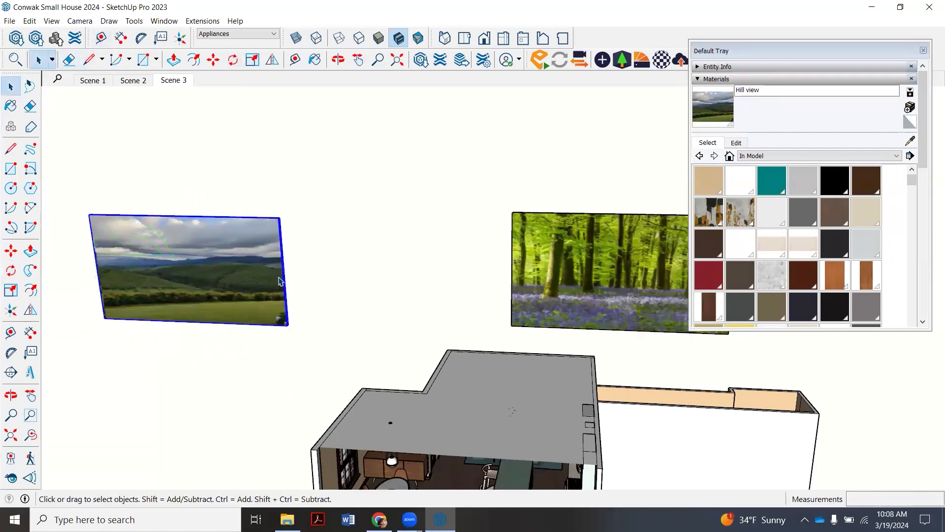
- Rotate the Hill view backdrop 90° horizontally about a point on the ground beside the house
{"action": "scroll", "coordinate": [289, 370], "scroll_direction": "down", "scroll_amount": 2}
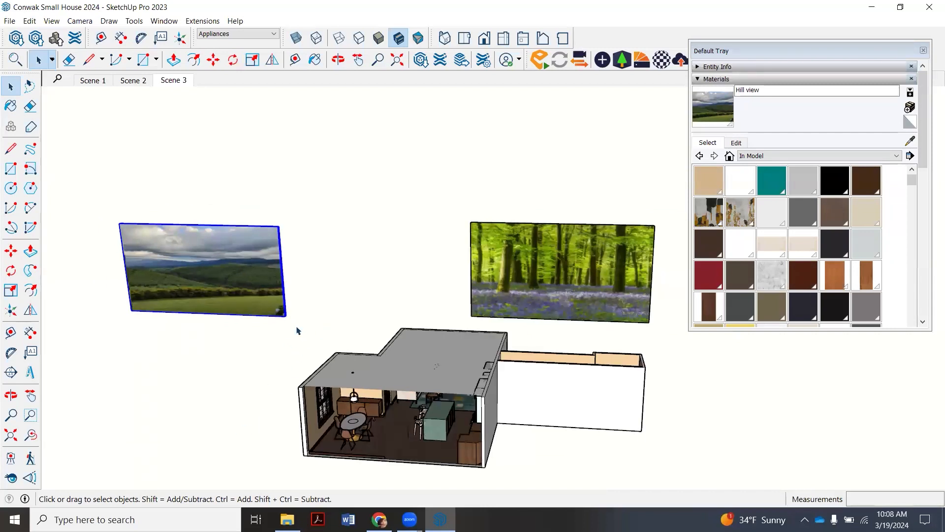
{"action": "scroll", "coordinate": [286, 333], "scroll_direction": "up", "scroll_amount": 1}
{"action": "left_click", "coordinate": [233, 59]}
{"action": "left_click", "coordinate": [154, 358]}
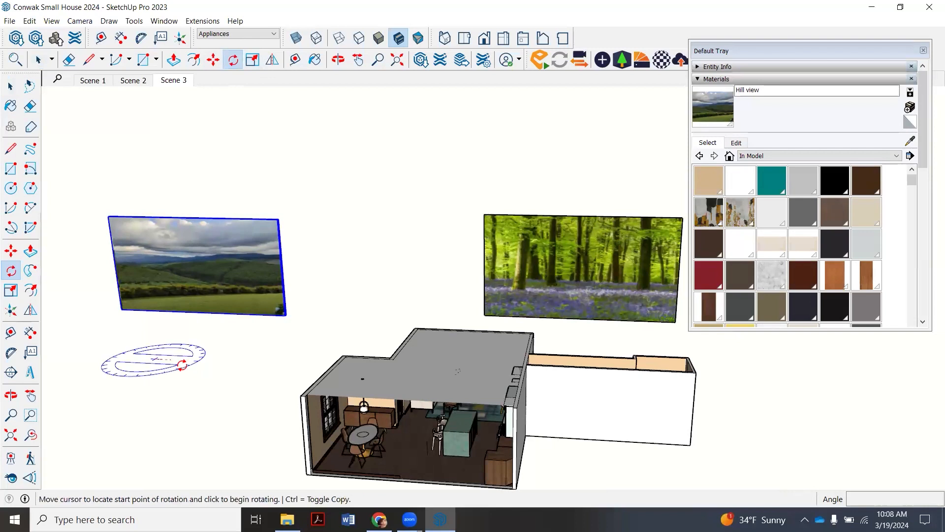
{"action": "left_click", "coordinate": [198, 360]}
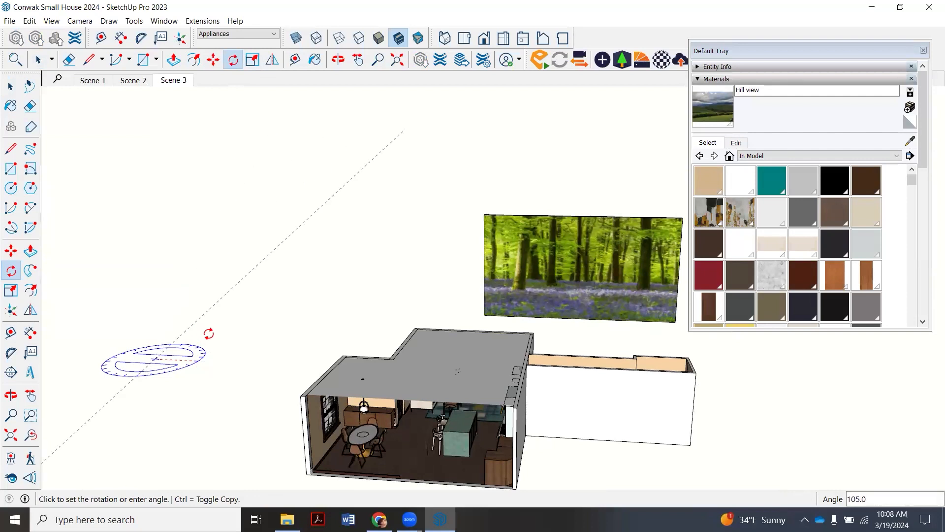
{"action": "scroll", "coordinate": [229, 324], "scroll_direction": "down", "scroll_amount": 3}
{"action": "scroll", "coordinate": [229, 325], "scroll_direction": "down", "scroll_amount": 2}
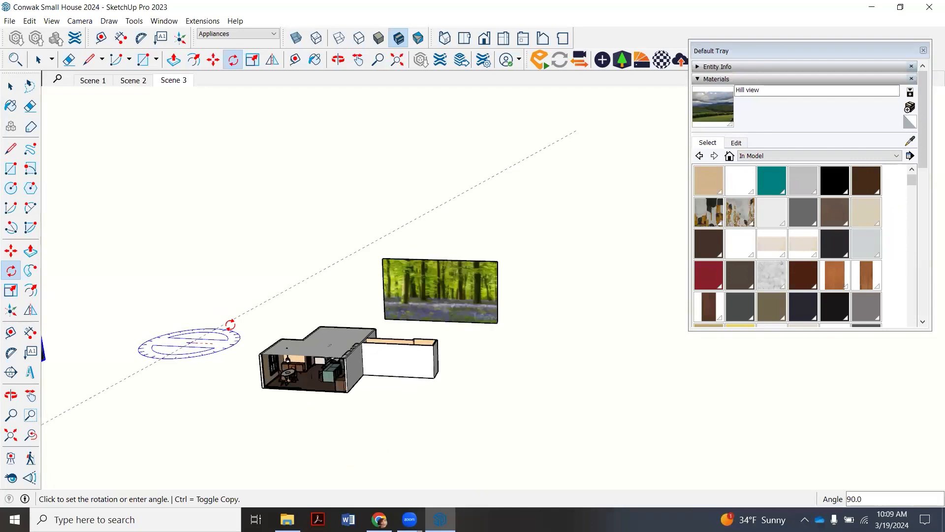
{"action": "left_click", "coordinate": [230, 325]}
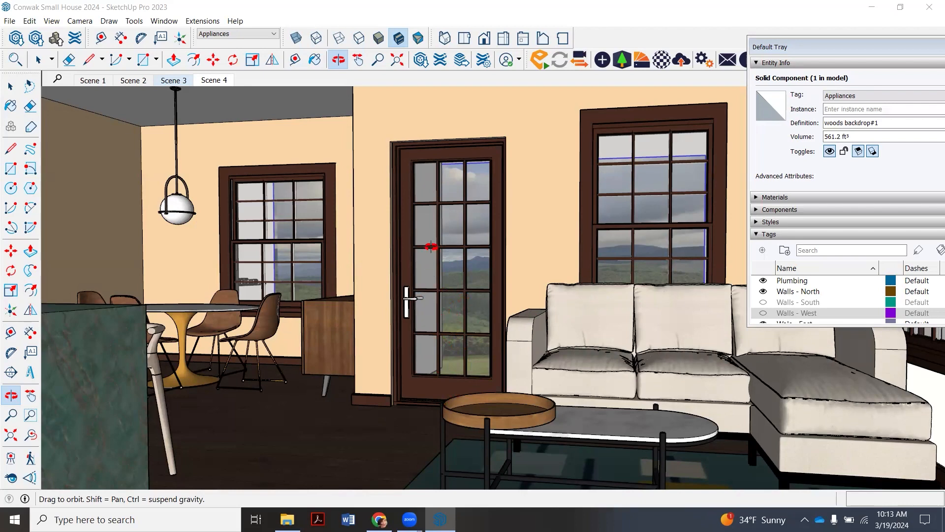
- Examine from several interior angles how the hill backdrop fills the glass door and the windows on both sides of it
{"action": "mouse_move", "coordinate": [422, 306]}
{"action": "left_mouse_down"}
{"action": "mouse_move", "coordinate": [427, 312]}
{"action": "mouse_move", "coordinate": [420, 308]}
{"action": "left_mouse_up"}
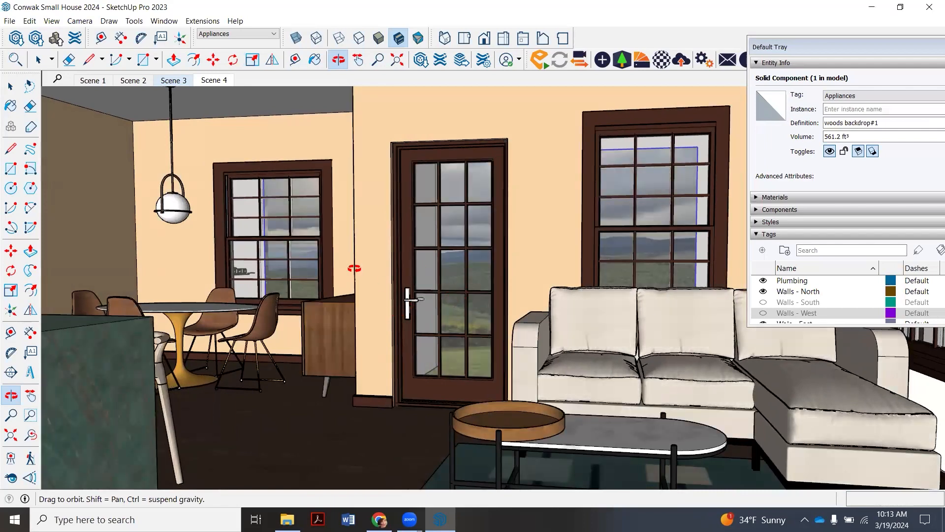
{"action": "left_click_drag", "start_coordinate": [197, 268], "coordinate": [260, 281]}
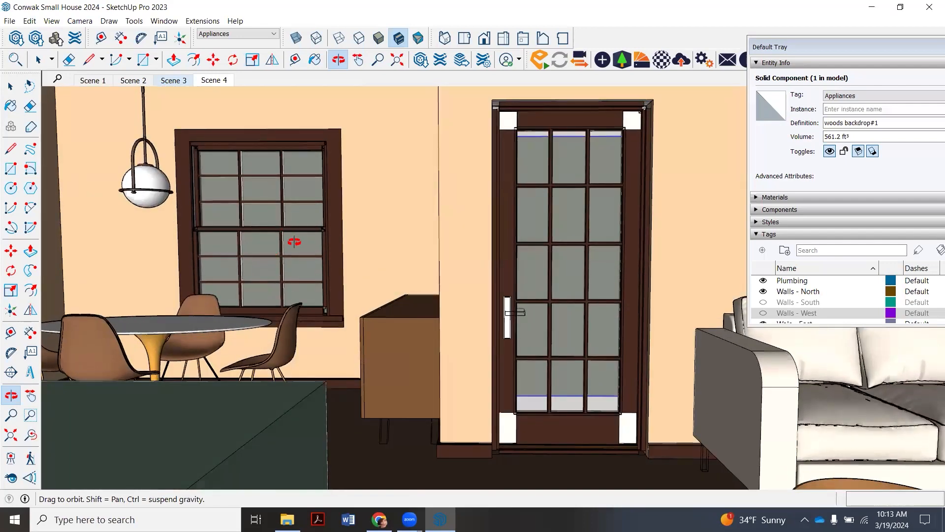
{"action": "left_click_drag", "start_coordinate": [331, 277], "coordinate": [354, 209]}
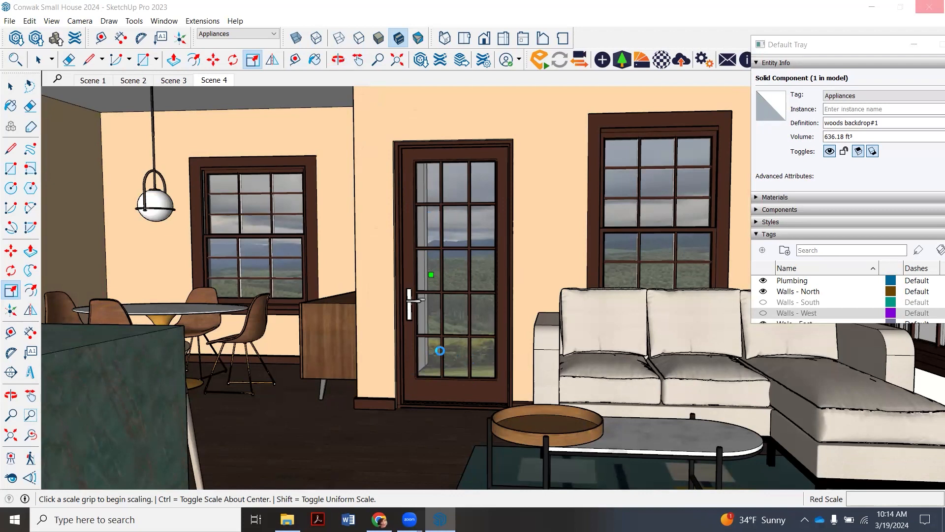
{"action": "key", "text": "o"}
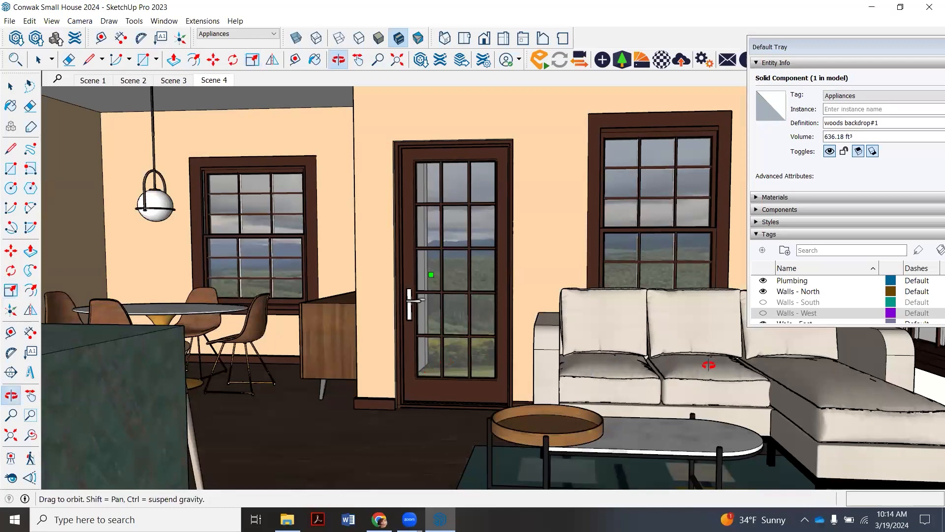
{"action": "left_click_drag", "start_coordinate": [375, 331], "coordinate": [442, 326]}
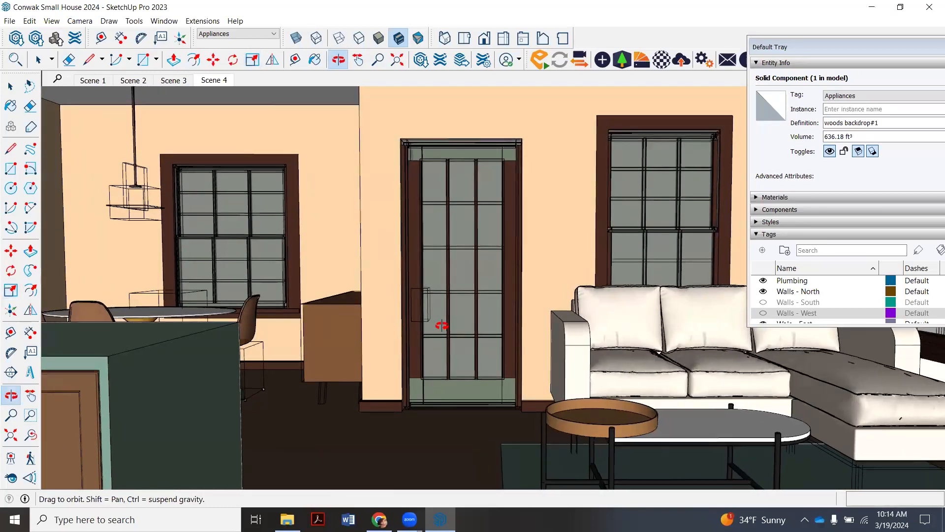
{"action": "left_click_drag", "start_coordinate": [371, 319], "coordinate": [351, 318]}
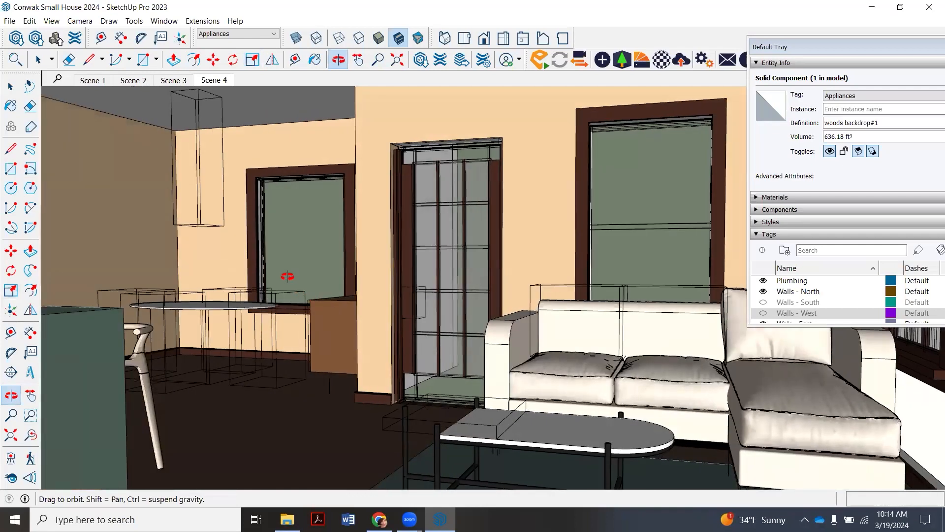
{"action": "scroll", "coordinate": [253, 265], "scroll_direction": "up", "scroll_amount": 2}
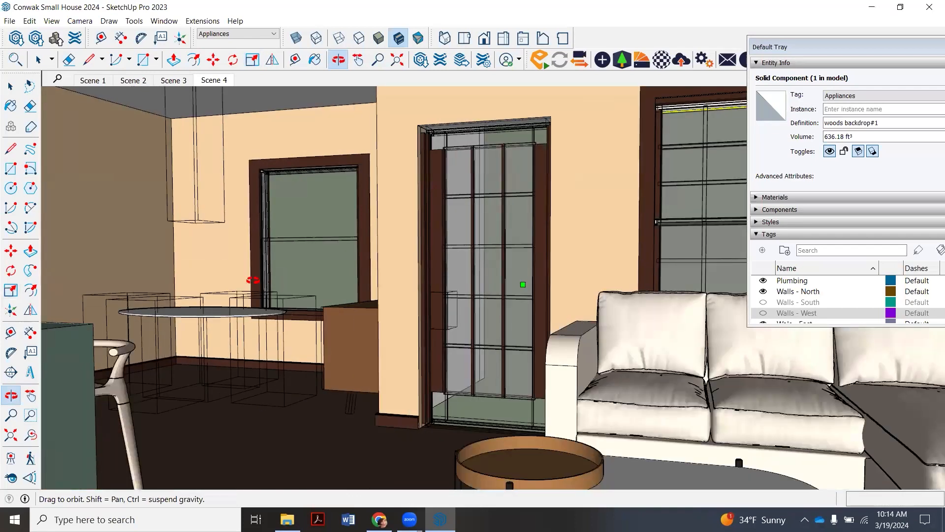
{"action": "mouse_move", "coordinate": [253, 280]}
{"action": "left_mouse_down"}
{"action": "mouse_move", "coordinate": [261, 293]}
{"action": "mouse_move", "coordinate": [242, 273]}
{"action": "left_mouse_up"}
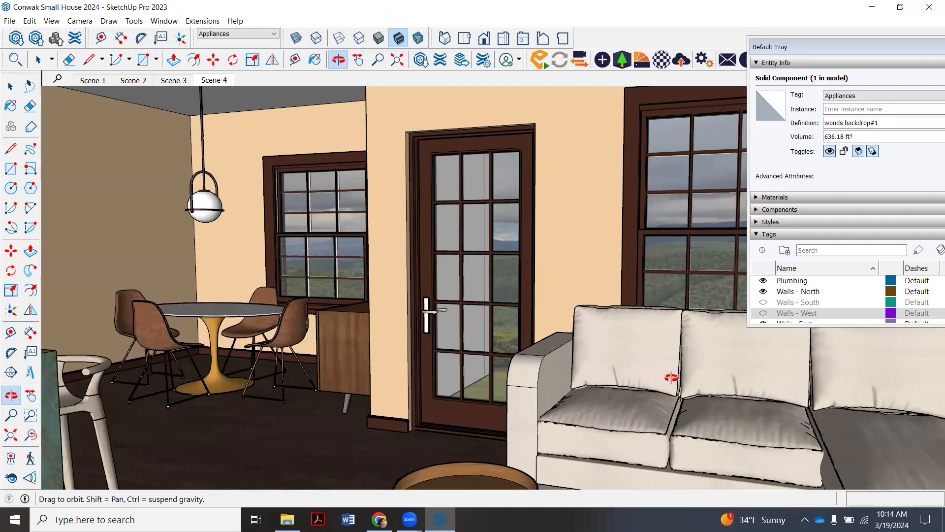
- Paint the blank exterior wall beyond the glass door and its narrow end strip with Cladding Siding White from Brick, Cladding and Siding
{"action": "left_click_drag", "start_coordinate": [430, 304], "coordinate": [504, 186]}
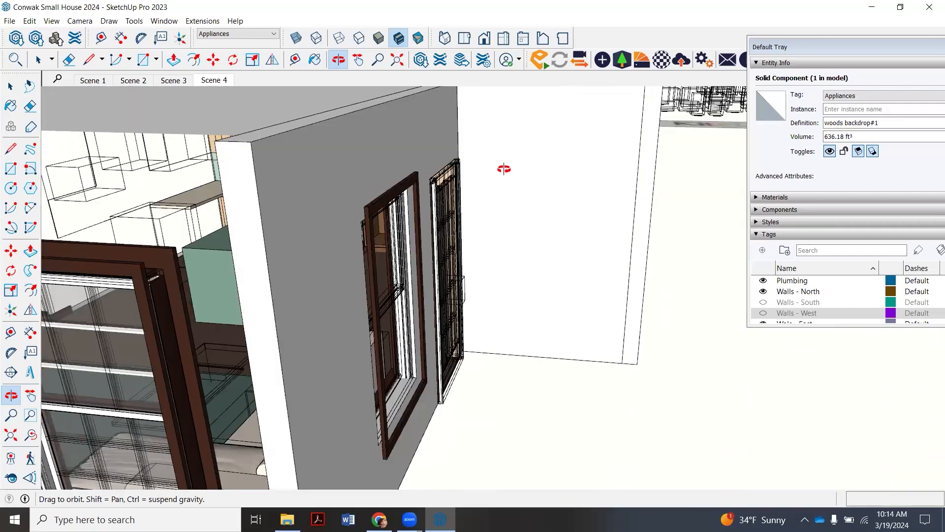
{"action": "left_click_drag", "start_coordinate": [511, 256], "coordinate": [570, 154]}
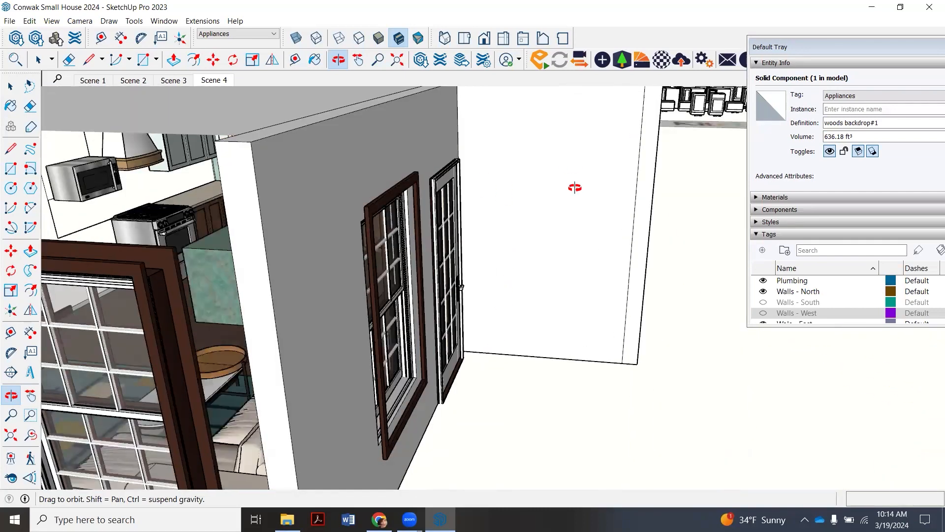
{"action": "left_click", "coordinate": [756, 198]}
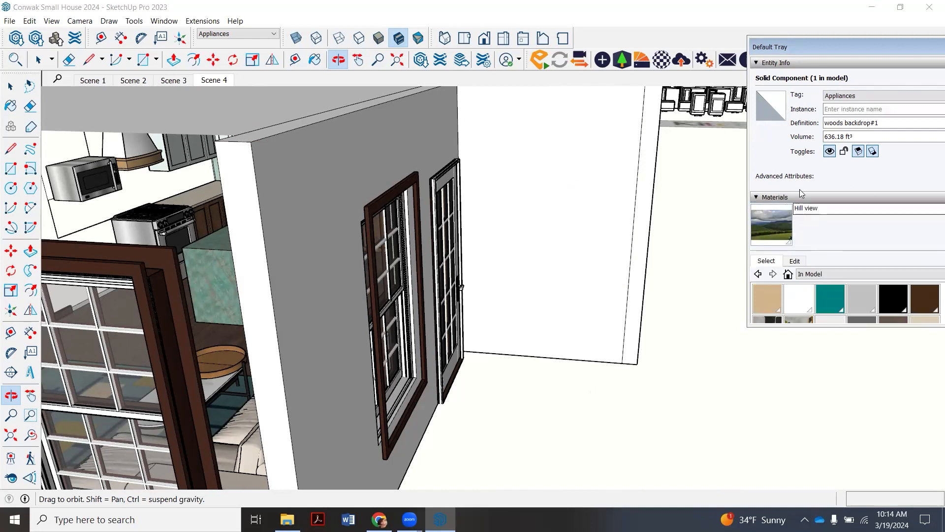
{"action": "left_click_drag", "start_coordinate": [862, 47], "coordinate": [798, 42]}
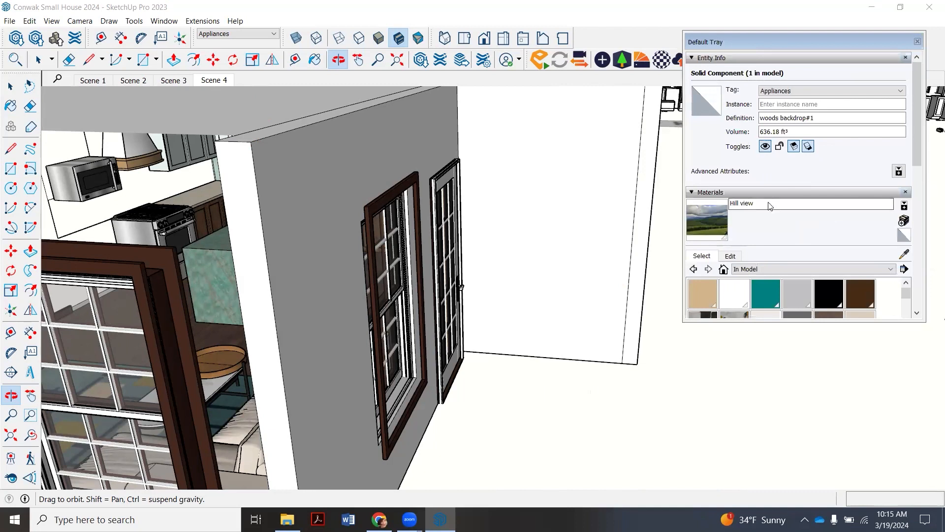
{"action": "left_click", "coordinate": [812, 269]}
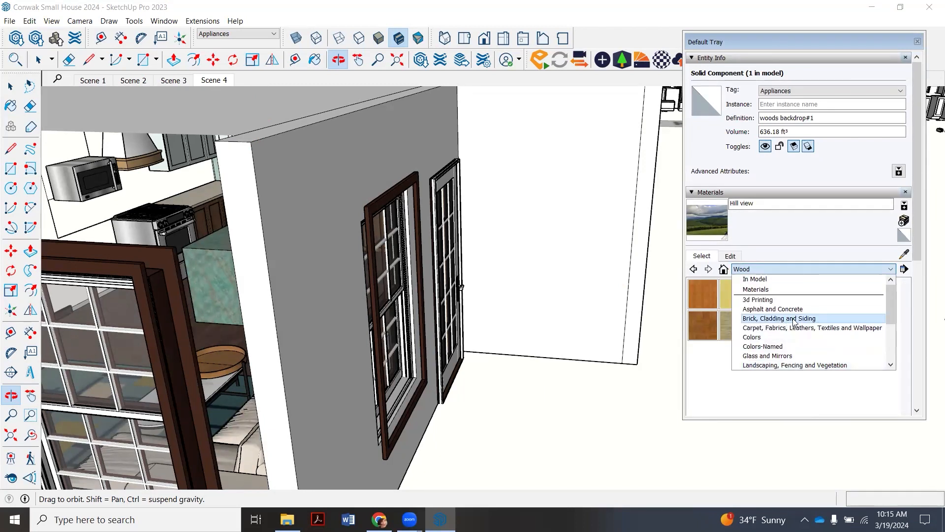
{"action": "left_click", "coordinate": [794, 319]}
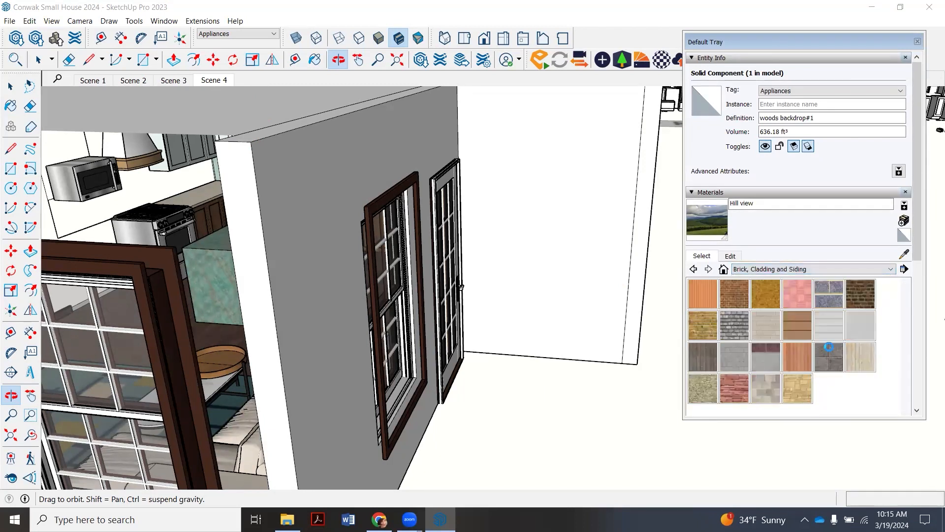
{"action": "left_click", "coordinate": [826, 332]}
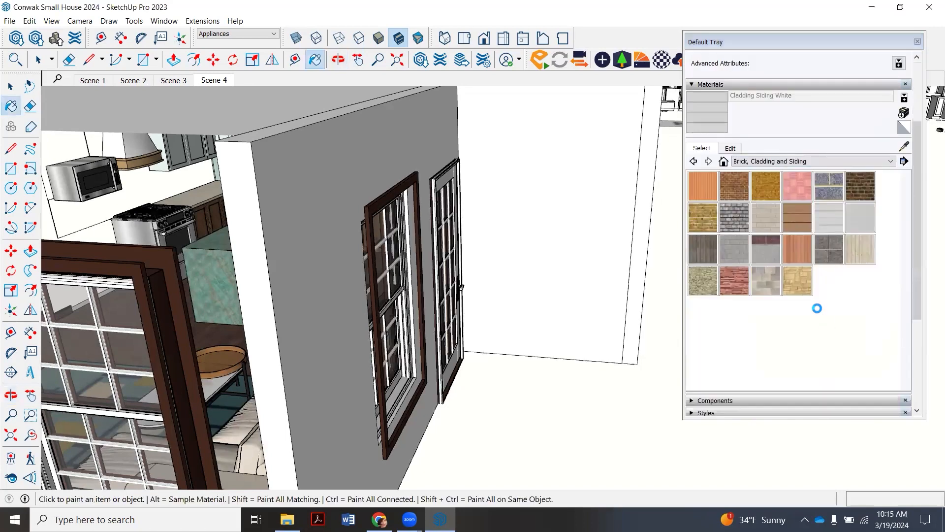
{"action": "left_click", "coordinate": [580, 268]}
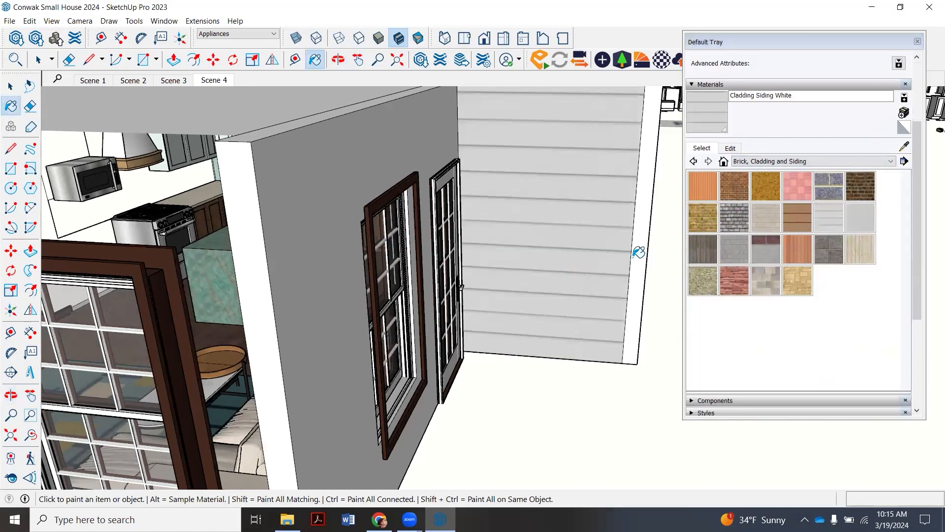
{"action": "left_click", "coordinate": [638, 247]}
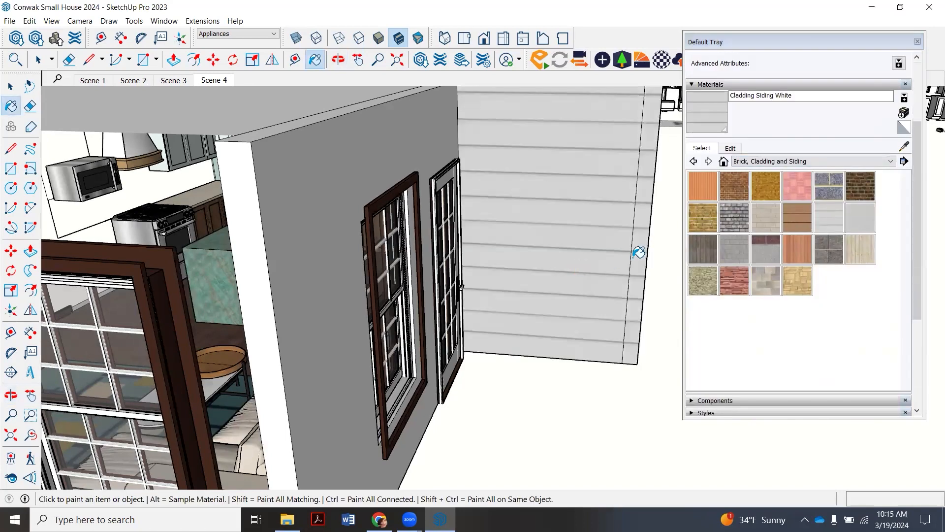
- Hide the vertical edge separating the clad wall face from its narrow end strip
{"action": "left_click", "coordinate": [51, 60]}
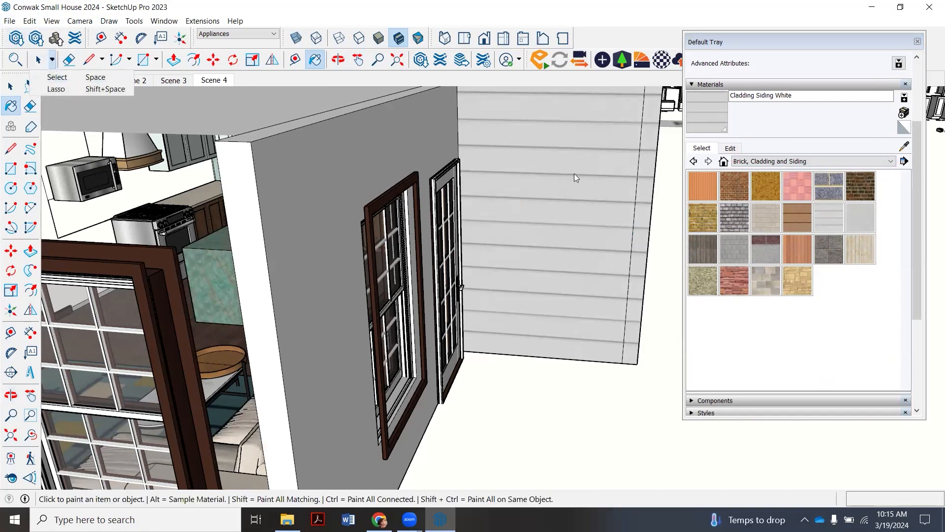
{"action": "left_click", "coordinate": [638, 201]}
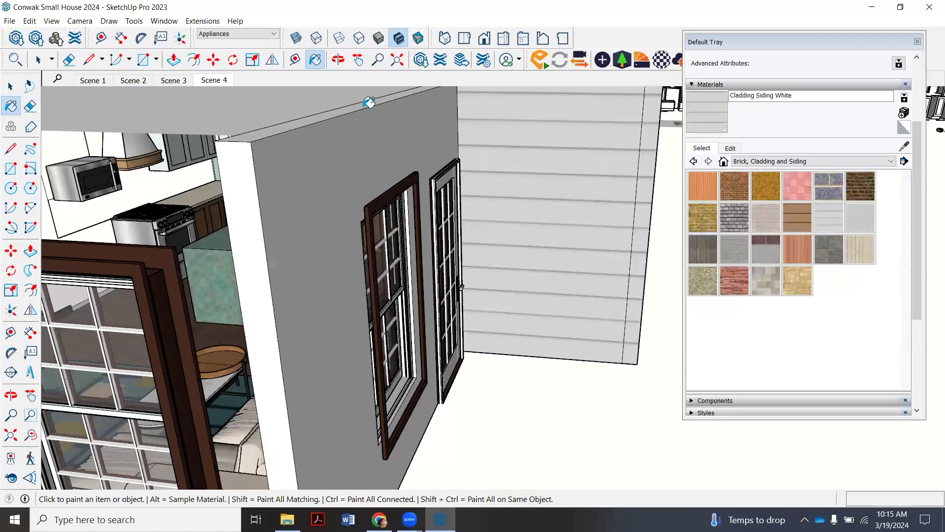
{"action": "left_click", "coordinate": [40, 59]}
{"action": "left_click", "coordinate": [635, 211]}
{"action": "right_click", "coordinate": [635, 210]}
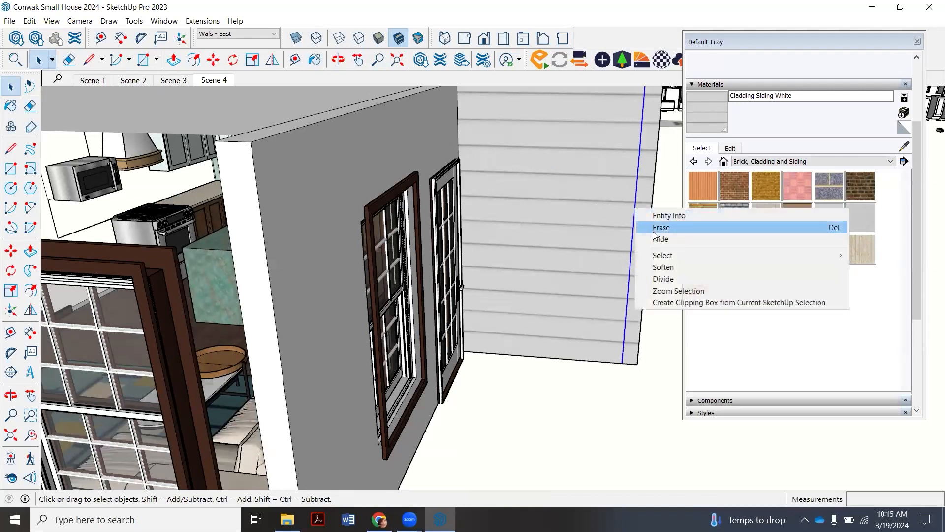
{"action": "left_click", "coordinate": [658, 239]}
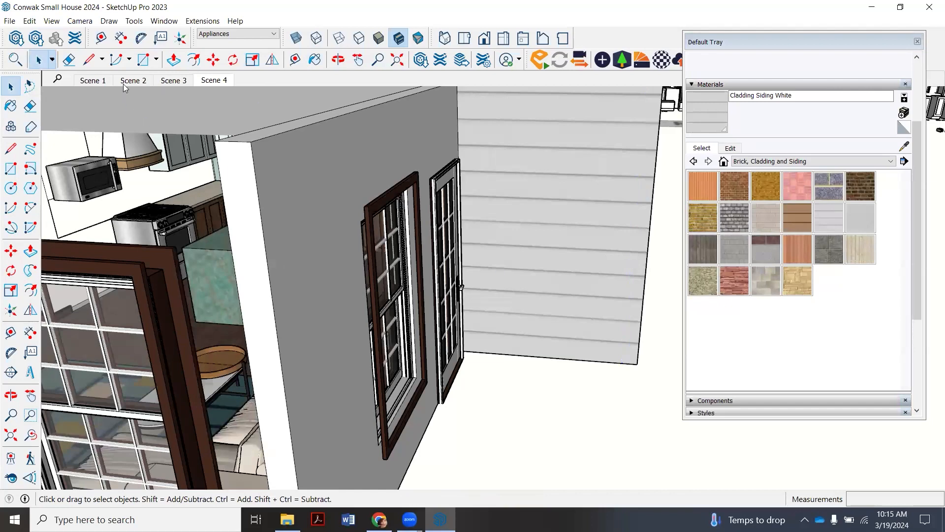
- Draw a 12' by 6' ground rectangle filling the outdoor corner between the clad wall and the wall with the glass door
{"action": "left_click", "coordinate": [143, 59]}
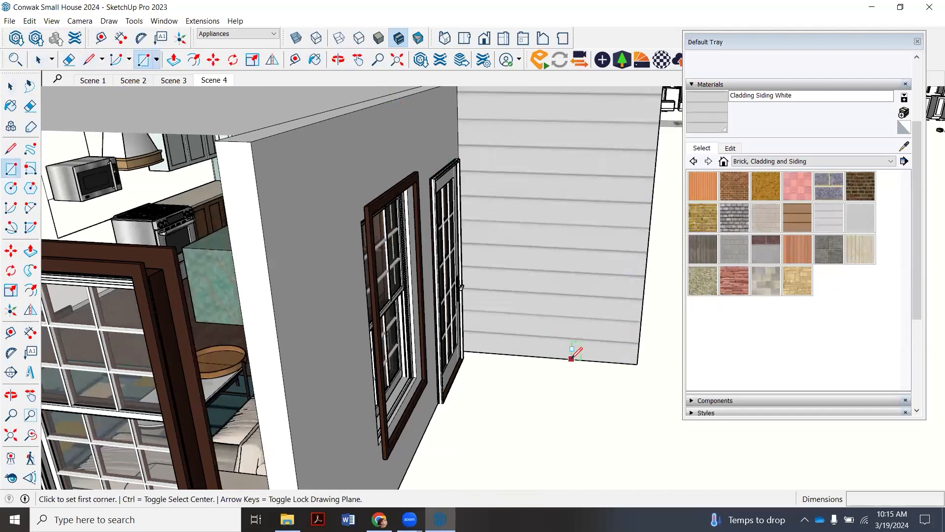
{"action": "scroll", "coordinate": [585, 275], "scroll_direction": "down", "scroll_amount": 5}
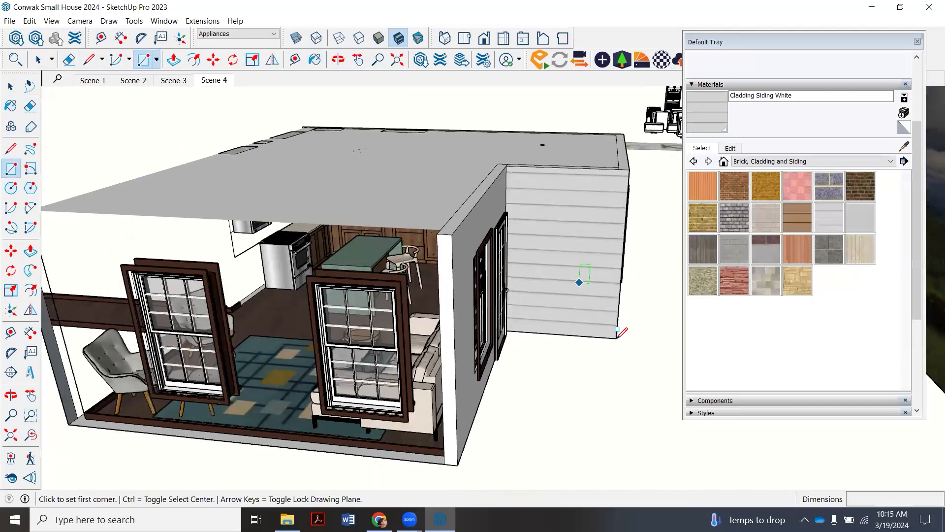
{"action": "scroll", "coordinate": [617, 330], "scroll_direction": "down", "scroll_amount": 1}
{"action": "left_click", "coordinate": [613, 332]}
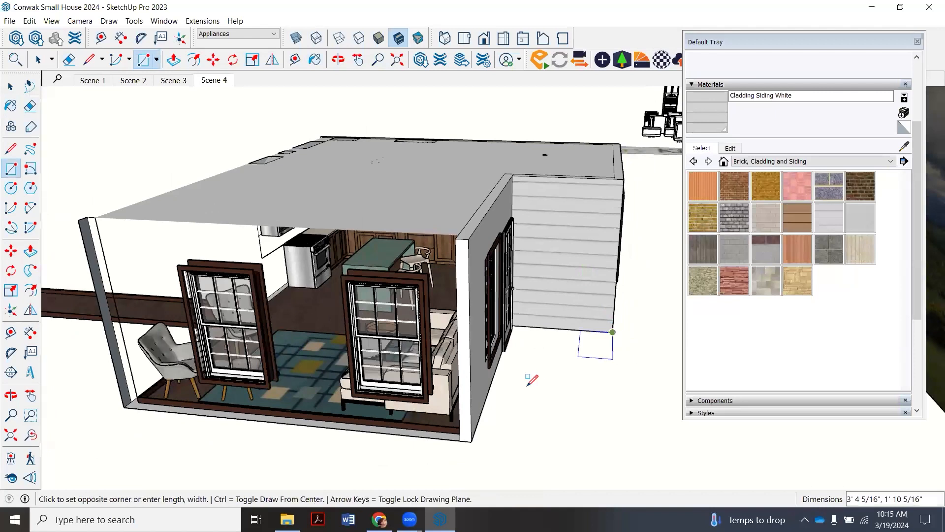
{"action": "left_click", "coordinate": [490, 420]}
- Try Groundcover Gravel 1 inch and Pavers with Grass Brick on the outdoor ground rectangle, and finish it with Pavers Modular Brick
{"action": "left_click", "coordinate": [836, 160]}
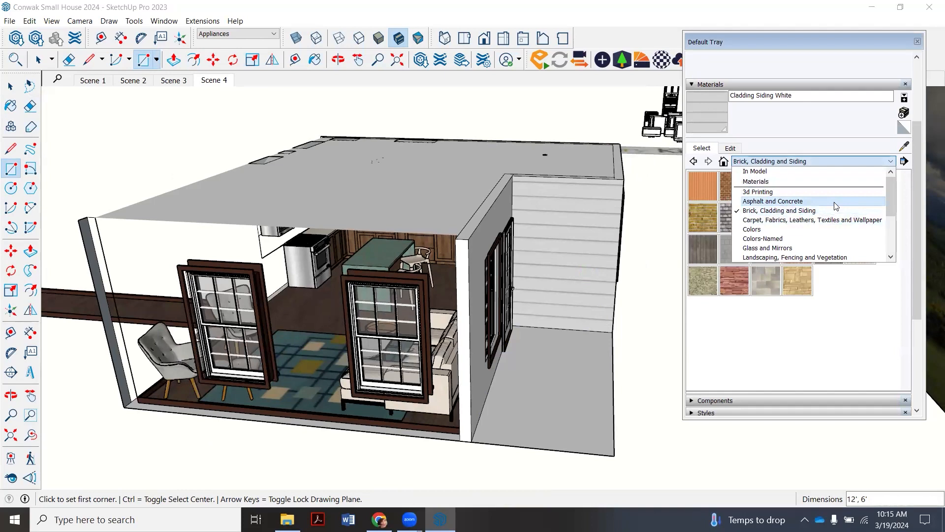
{"action": "scroll", "coordinate": [815, 249], "scroll_direction": "down", "scroll_amount": 1}
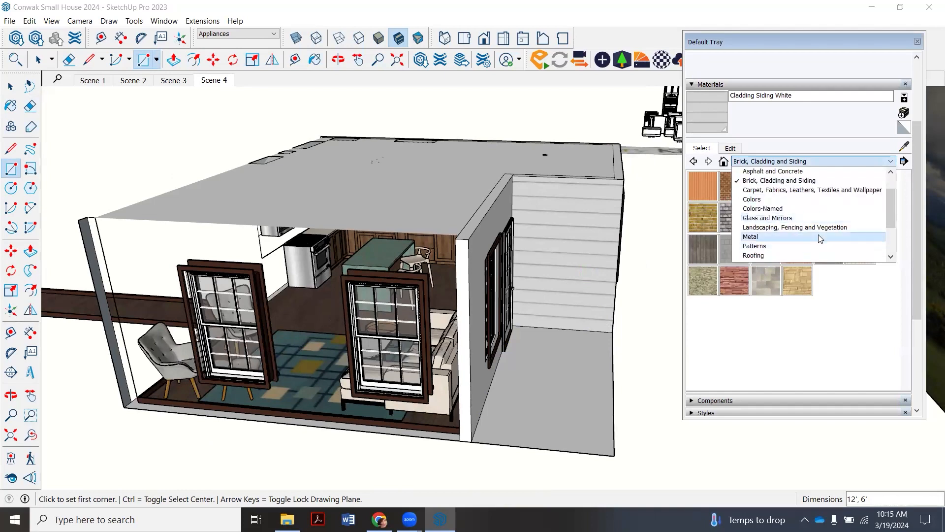
{"action": "left_click", "coordinate": [820, 230]}
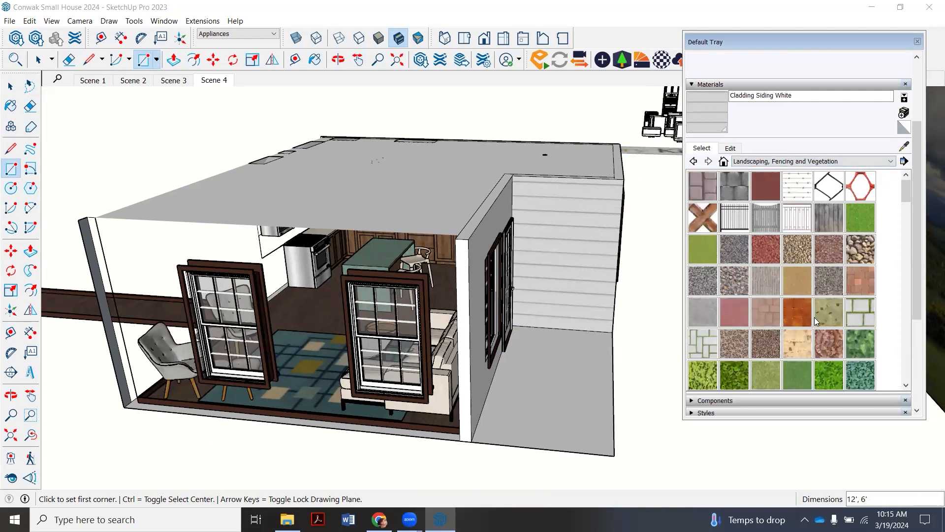
{"action": "left_click", "coordinate": [796, 254]}
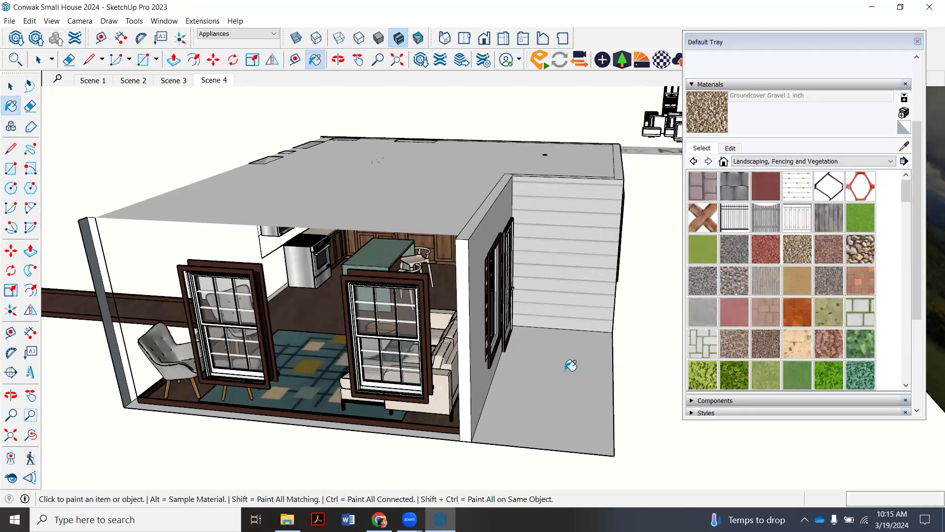
{"action": "left_click", "coordinate": [566, 369]}
{"action": "left_click", "coordinate": [861, 315]}
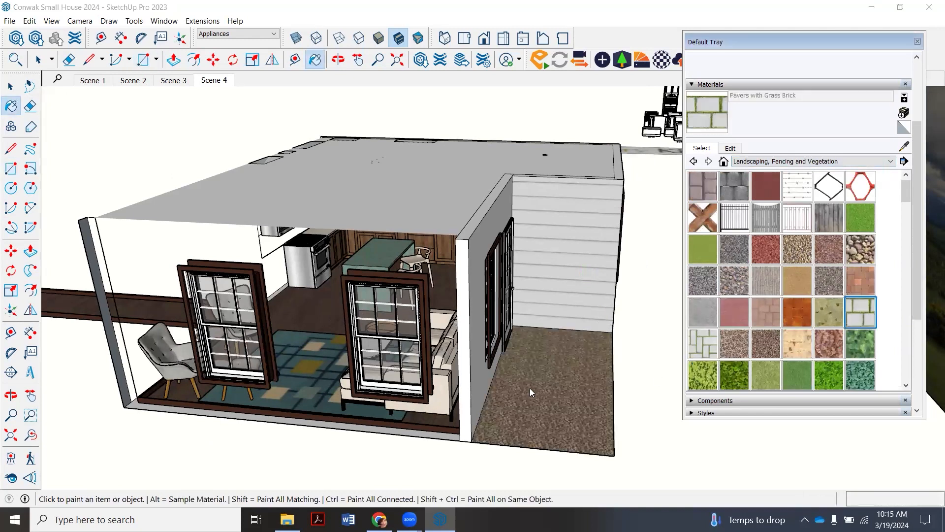
{"action": "left_click", "coordinate": [568, 409]}
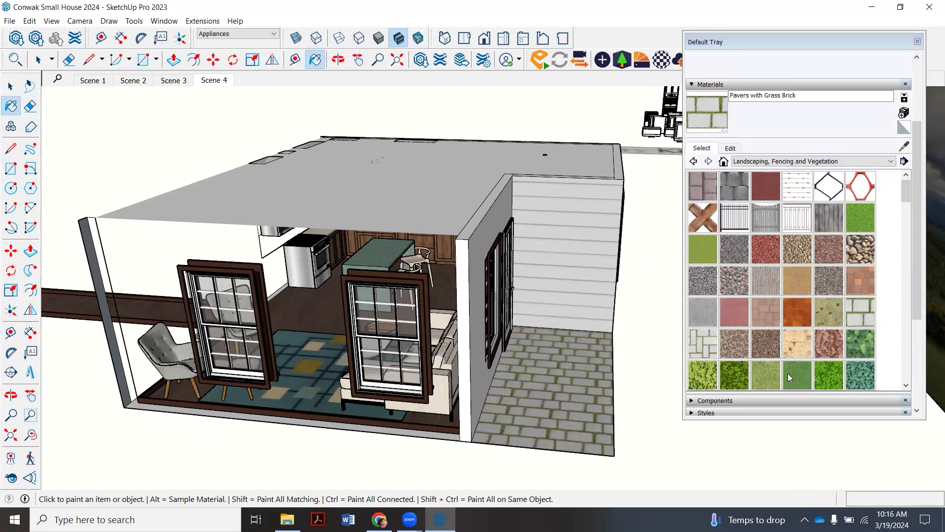
{"action": "left_click", "coordinate": [764, 314]}
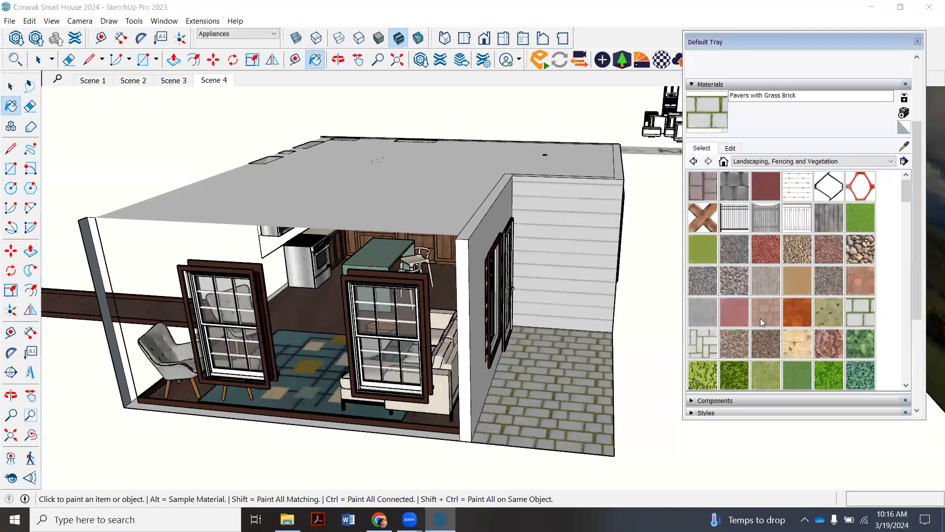
{"action": "left_click", "coordinate": [567, 382]}
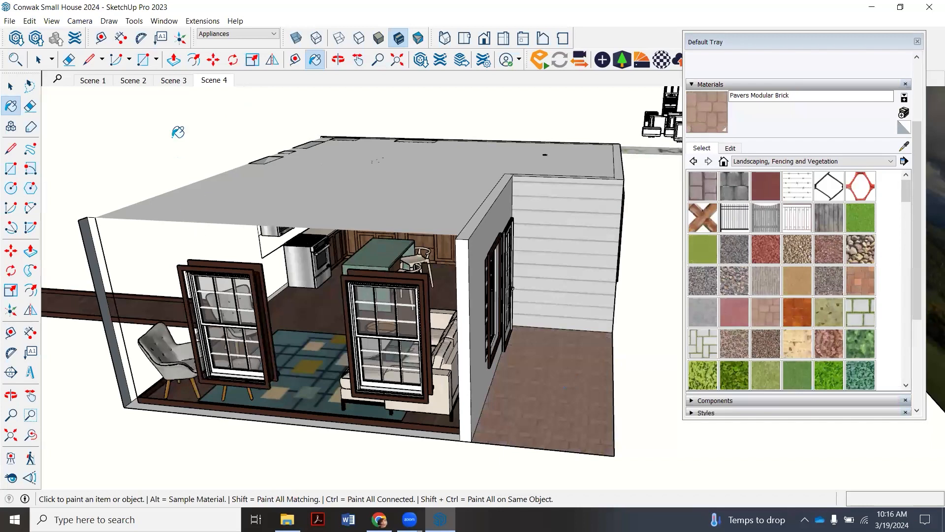
- Delete the unwanted face that fills the exterior door opening behind its glass panes
{"action": "left_click", "coordinate": [214, 81]}
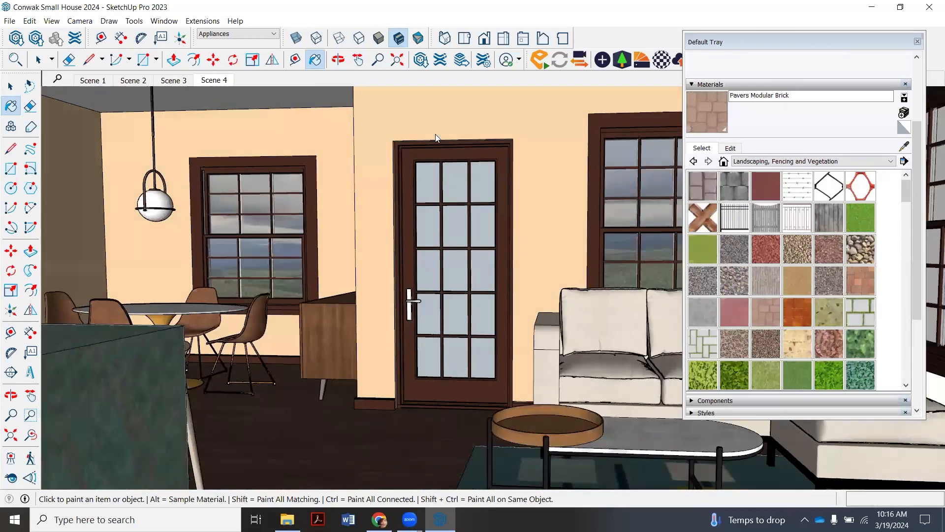
{"action": "left_click", "coordinate": [338, 60]}
{"action": "left_click_drag", "start_coordinate": [412, 290], "coordinate": [490, 215]}
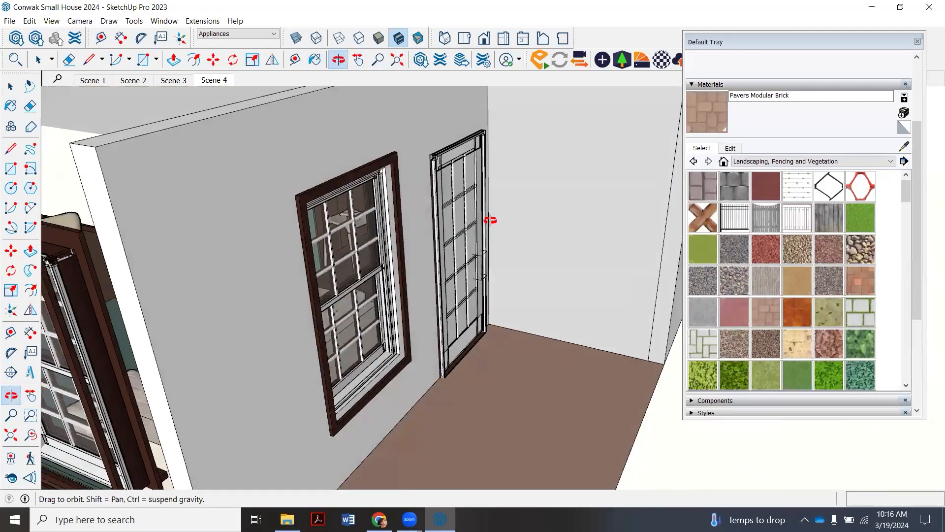
{"action": "left_click", "coordinate": [39, 59]}
{"action": "scroll", "coordinate": [445, 249], "scroll_direction": "up", "scroll_amount": 5}
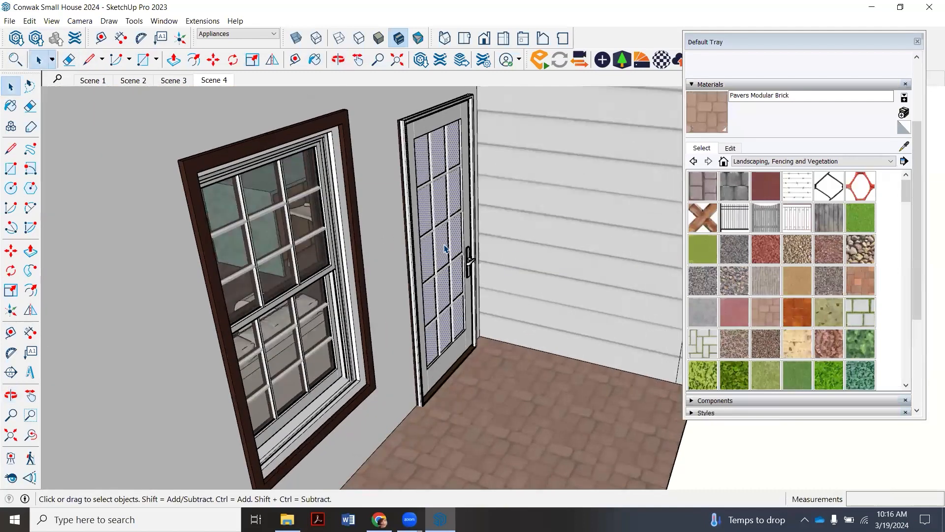
- Return to Scene 4 and move the Default Tray aside to check the outdoor view through the glass door and the neighbouring windows
{"action": "left_click", "coordinate": [220, 81]}
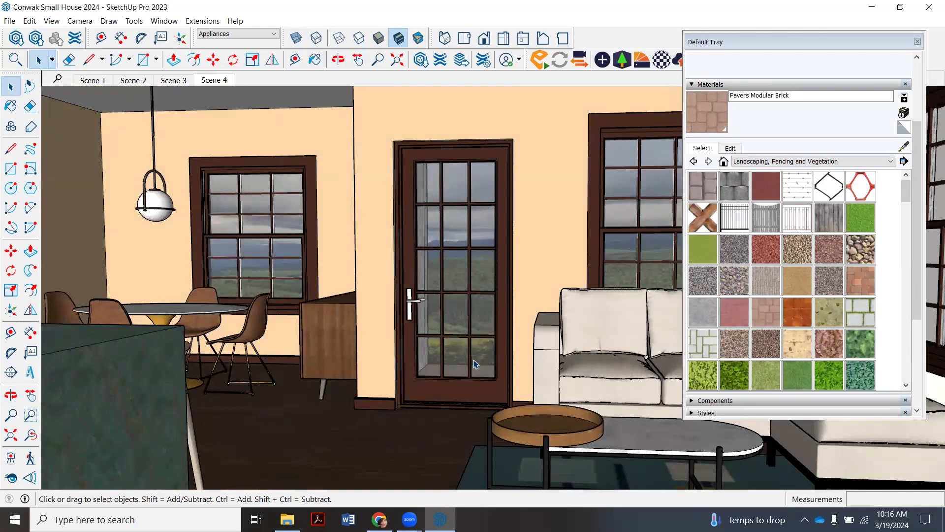
{"action": "left_click", "coordinate": [852, 43]}
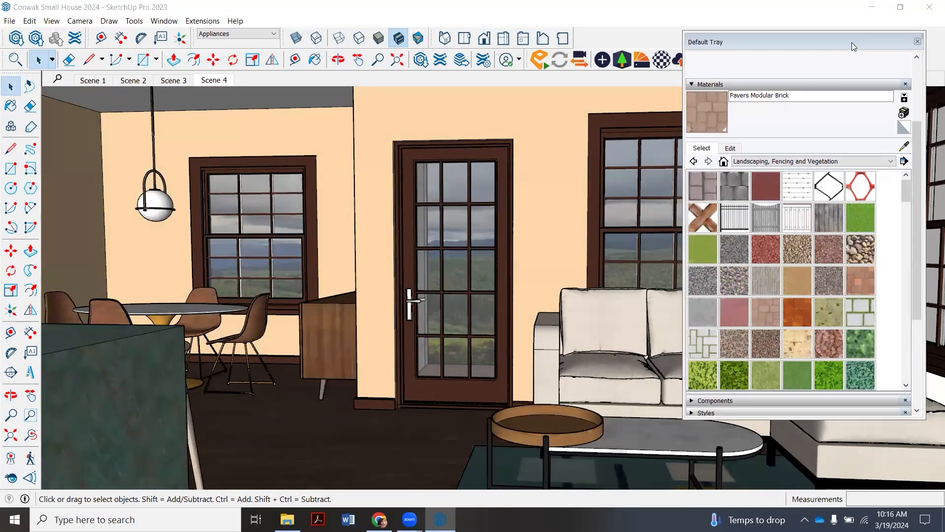
{"action": "left_click_drag", "start_coordinate": [852, 42], "coordinate": [922, 152]}
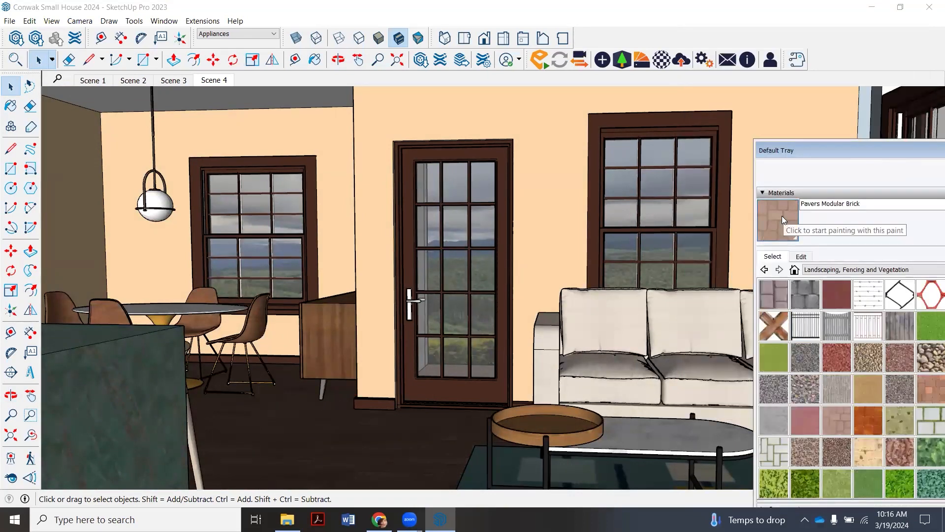